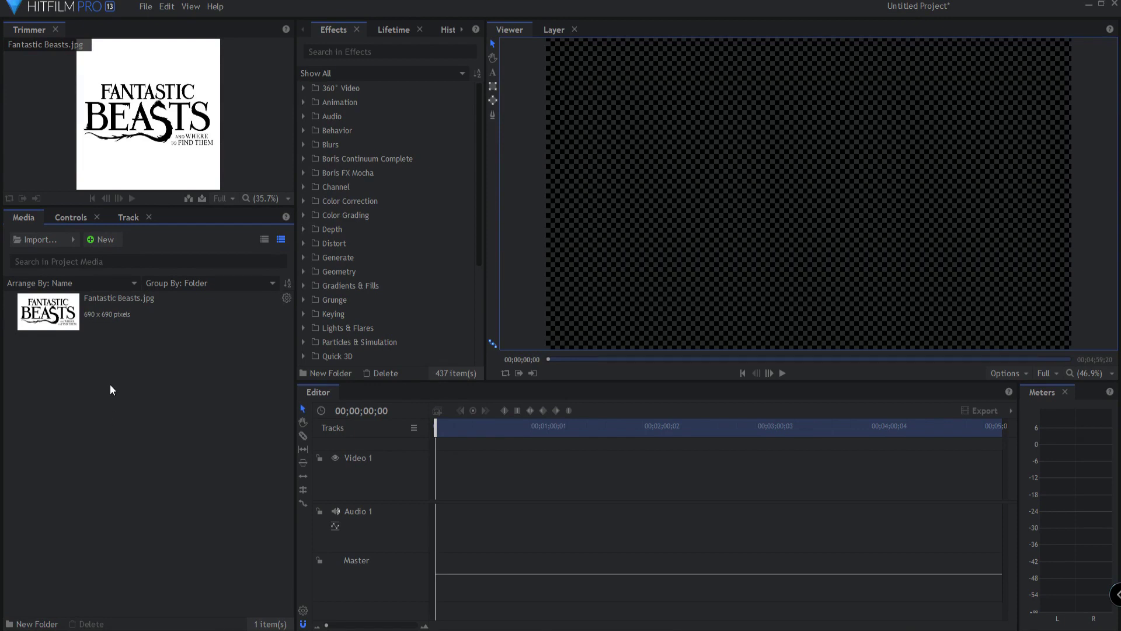
- Bring up the context menu for the imported Fantastic Beasts.jpg in the Media panel
right_click(64, 313)
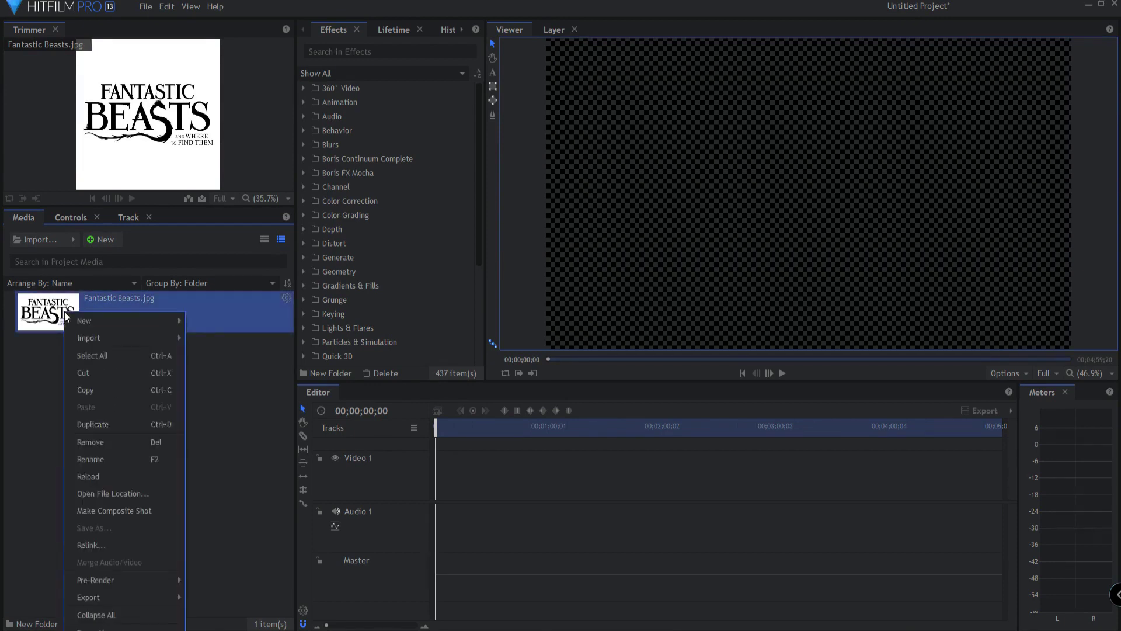
- Make a composite shot from the logo image and apply a Luminance Key to its layer
click(111, 511)
click(672, 489)
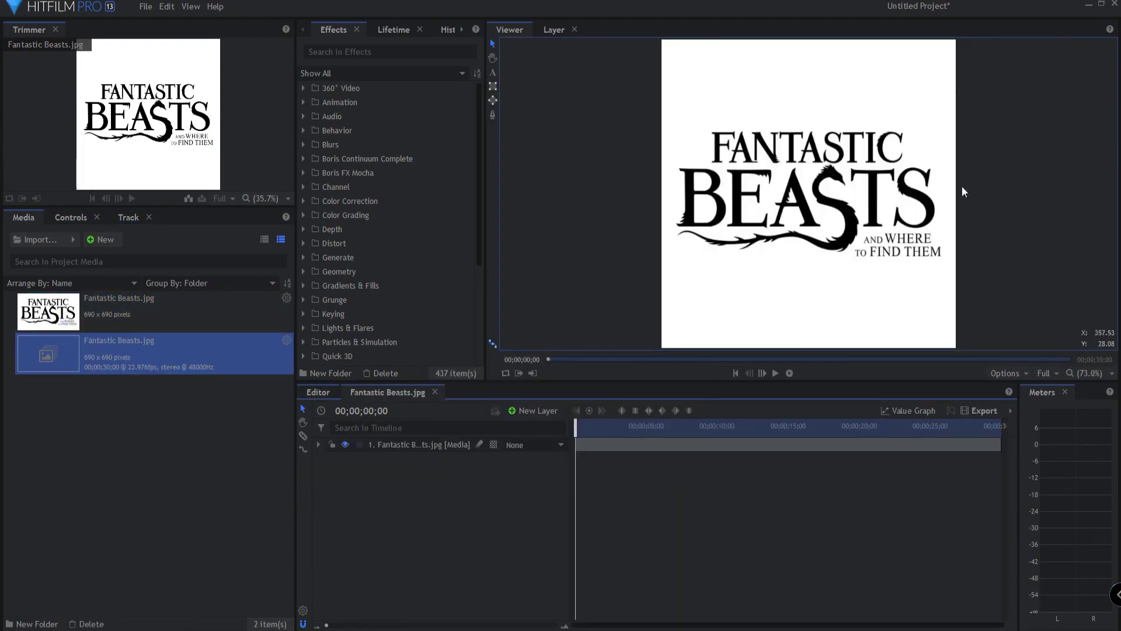
scroll(790, 187, up, 5)
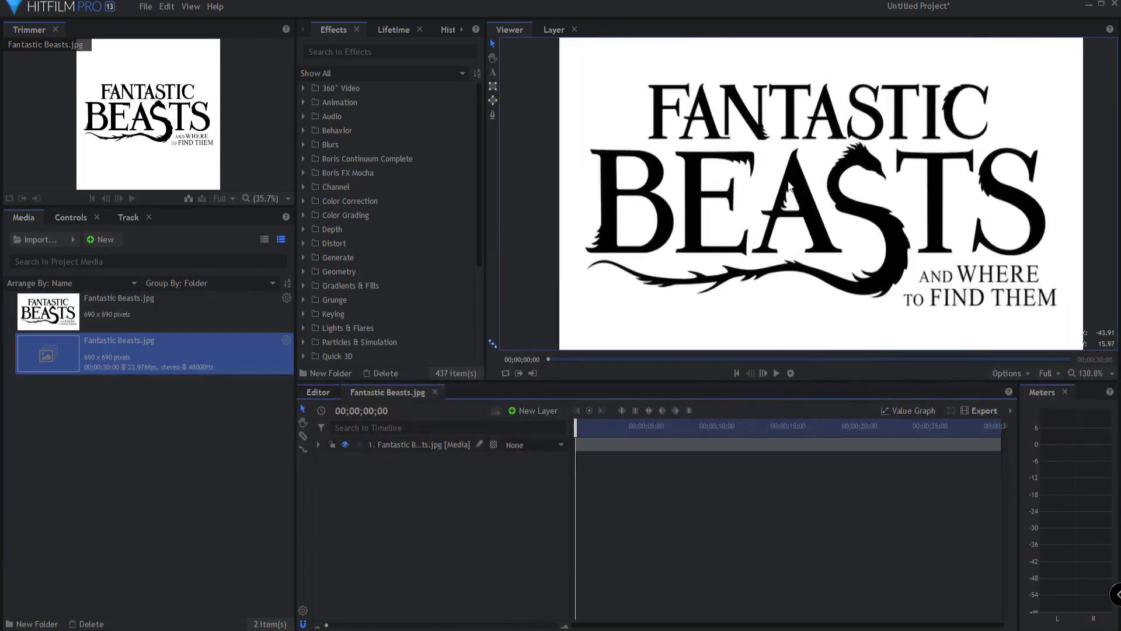
click(325, 50)
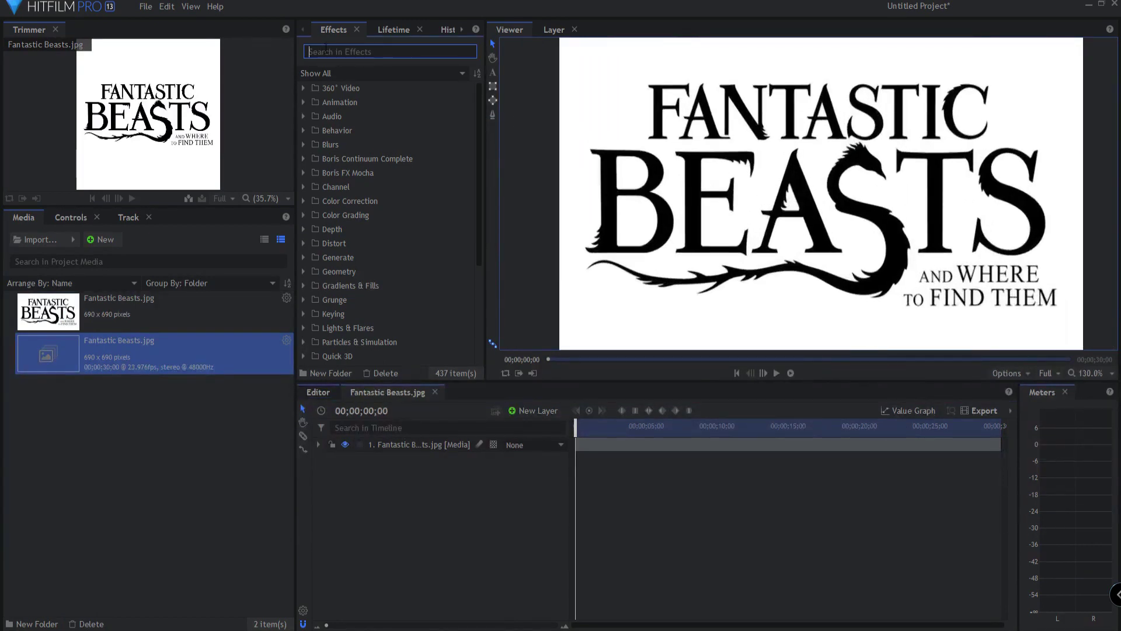
text(key)
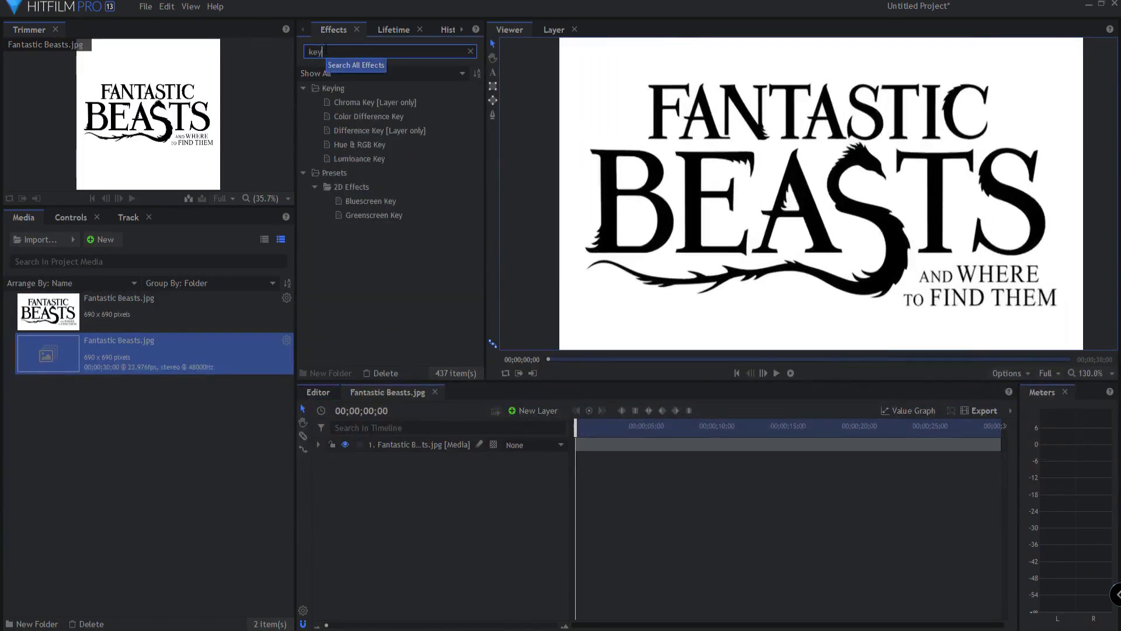
drag(354, 159, 403, 447)
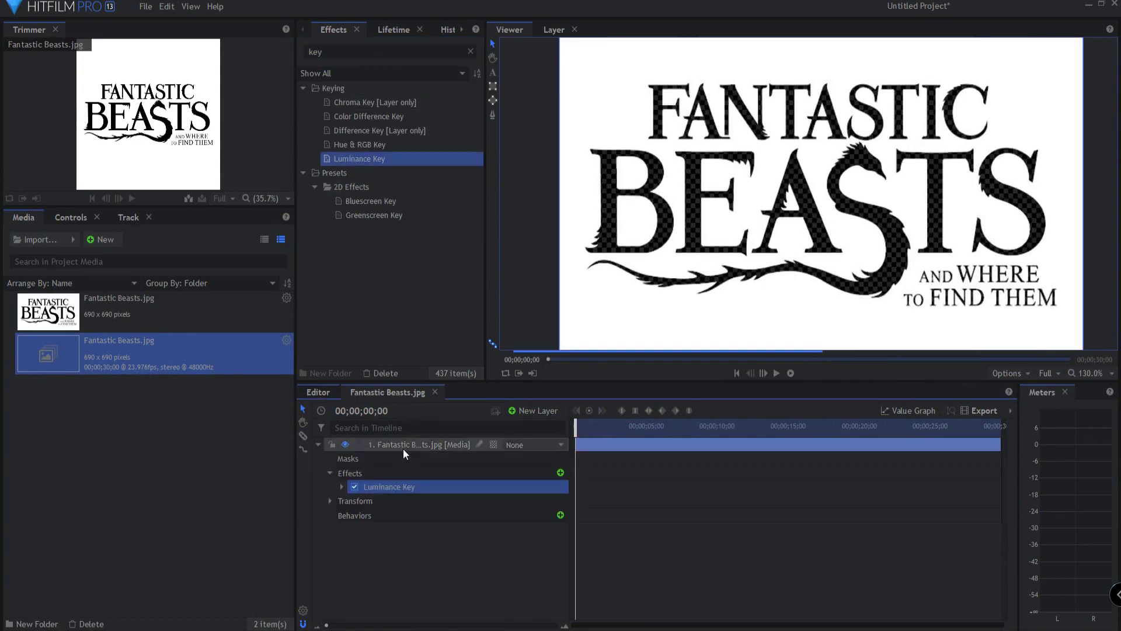
- Set the Luminance Key to Key Out Brighter with a 0.65 threshold
click(339, 489)
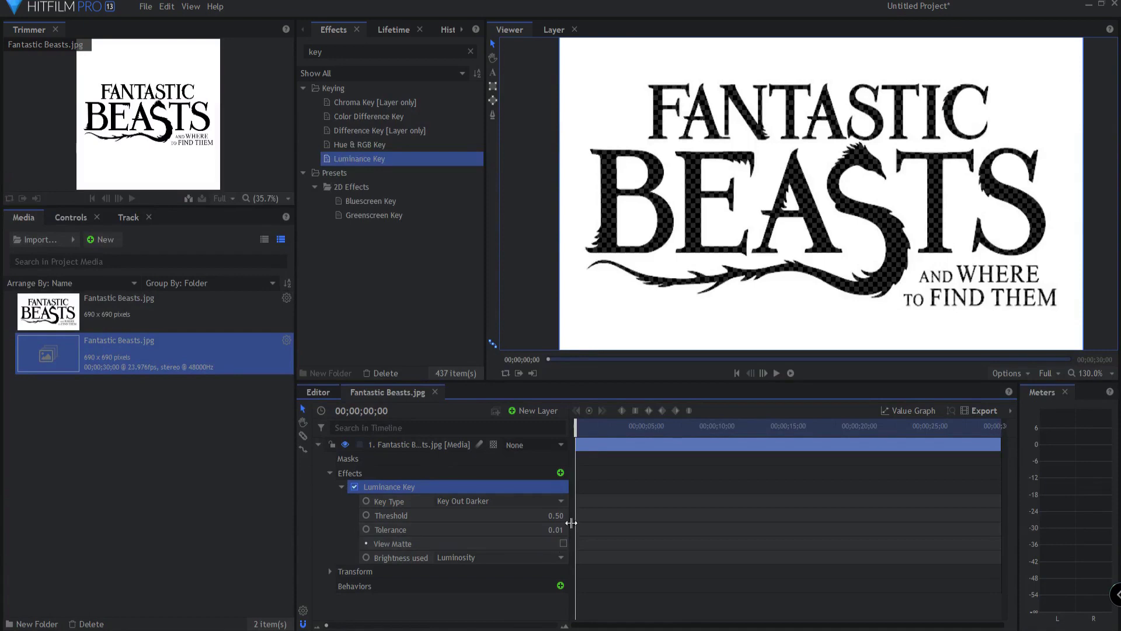
click(559, 501)
click(485, 529)
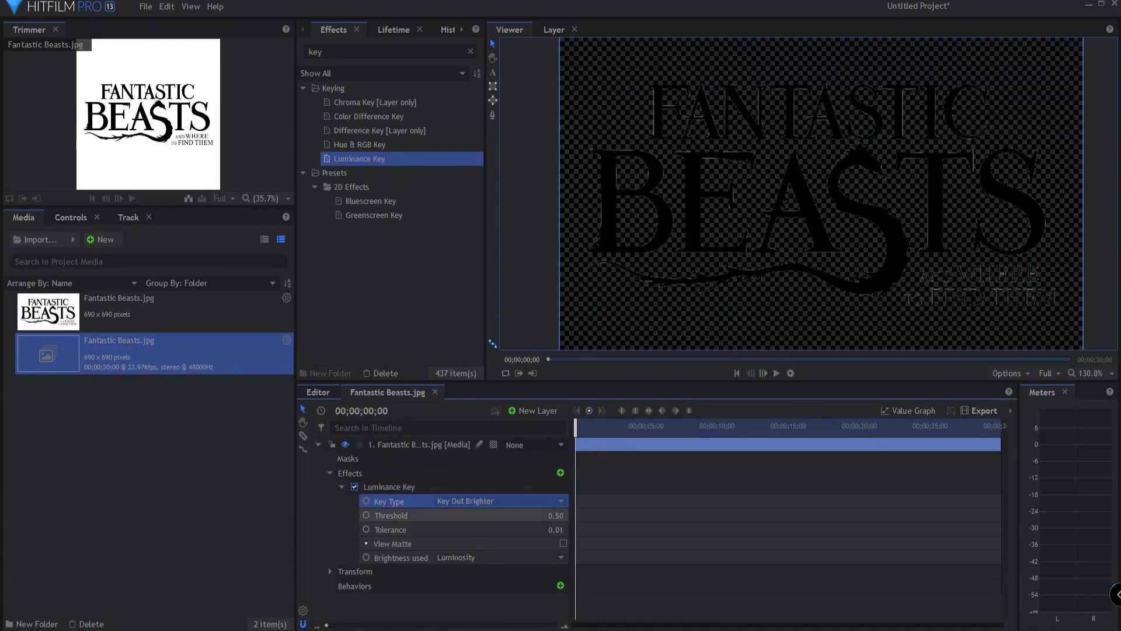
drag(554, 515, 564, 515)
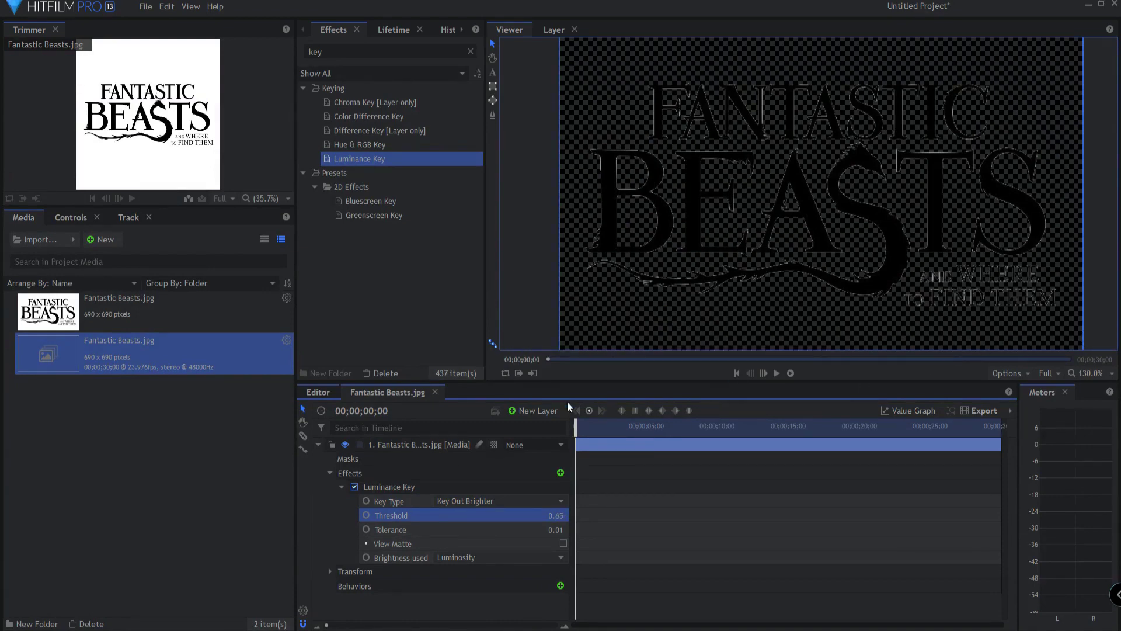
click(318, 445)
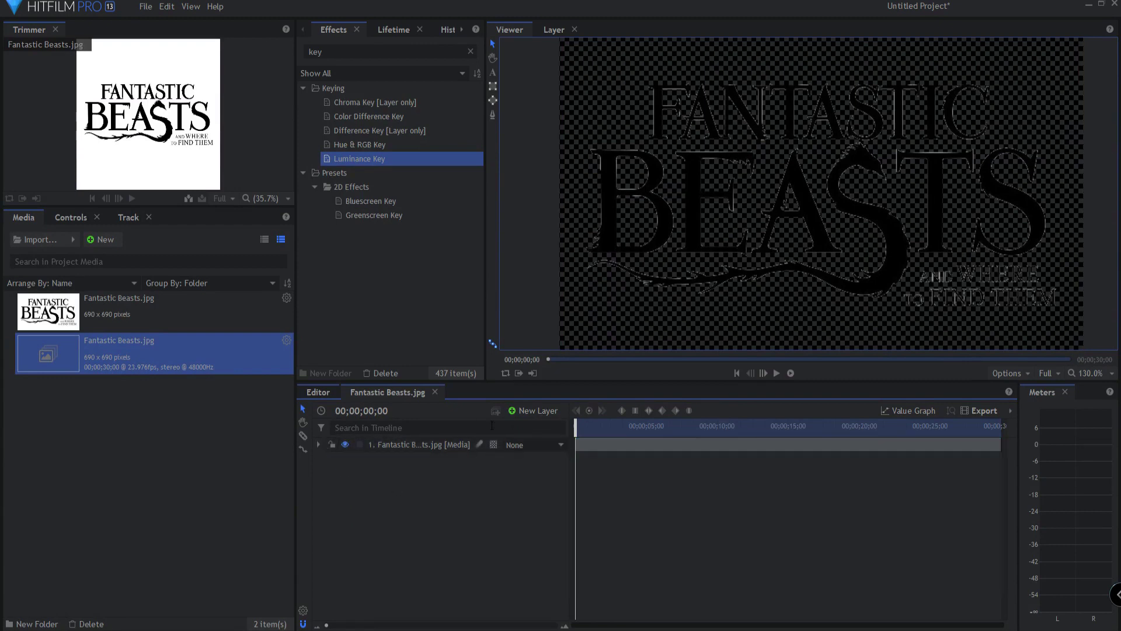
scroll(834, 227, down, 2)
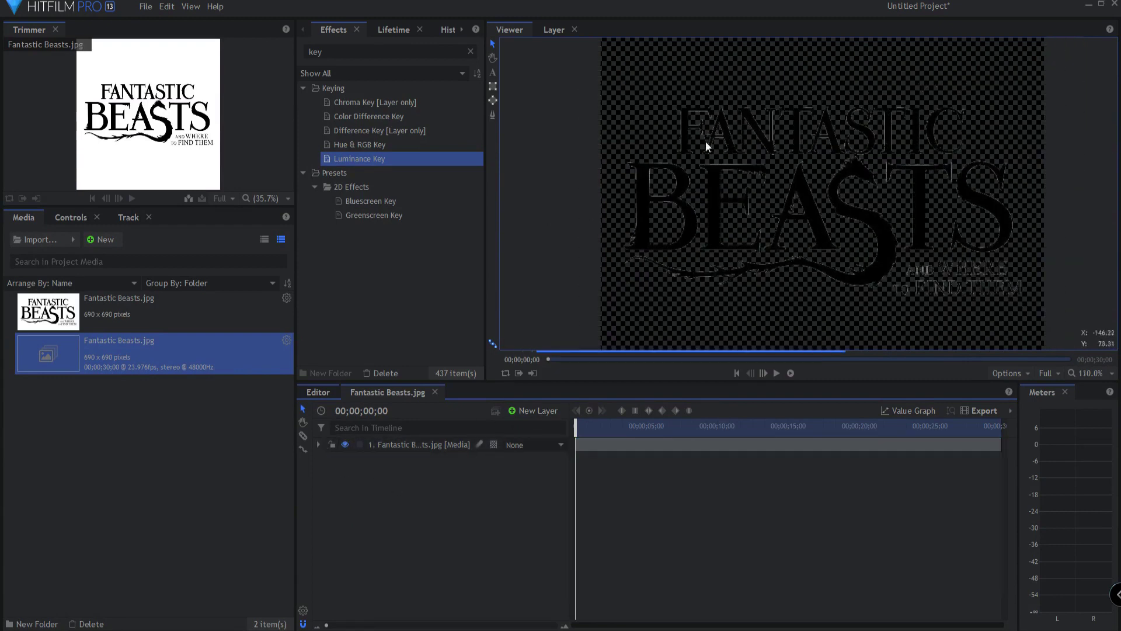
click(493, 115)
- Draw a closed six-point mask around the FANTASTIC BEASTS title, leaving out the subtitle
scroll(852, 321, down, 1)
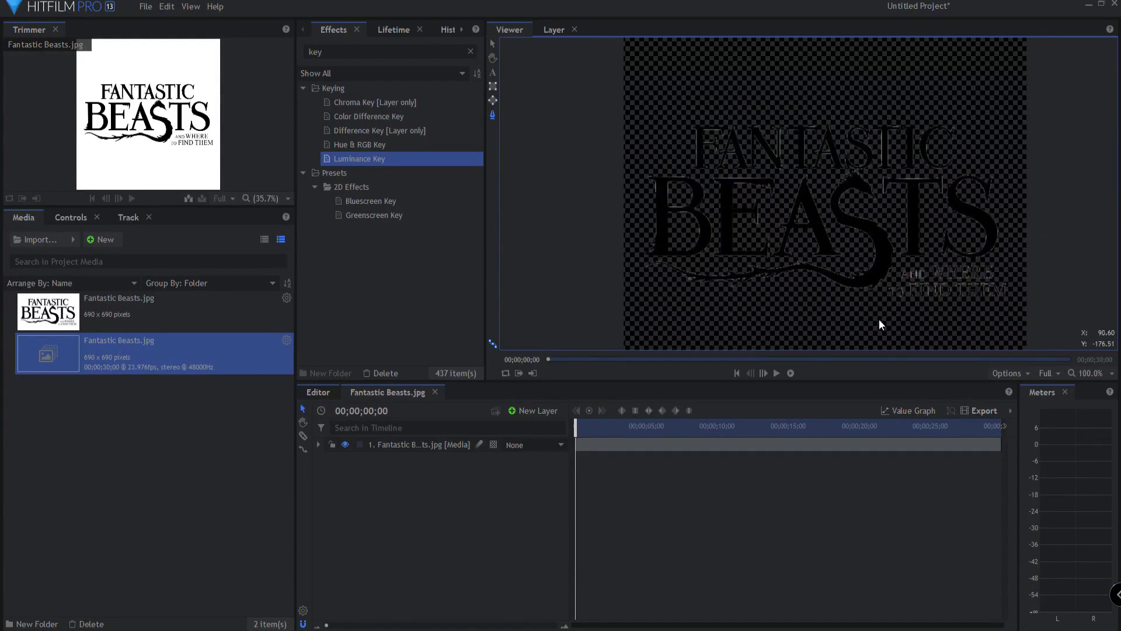
click(876, 303)
click(899, 262)
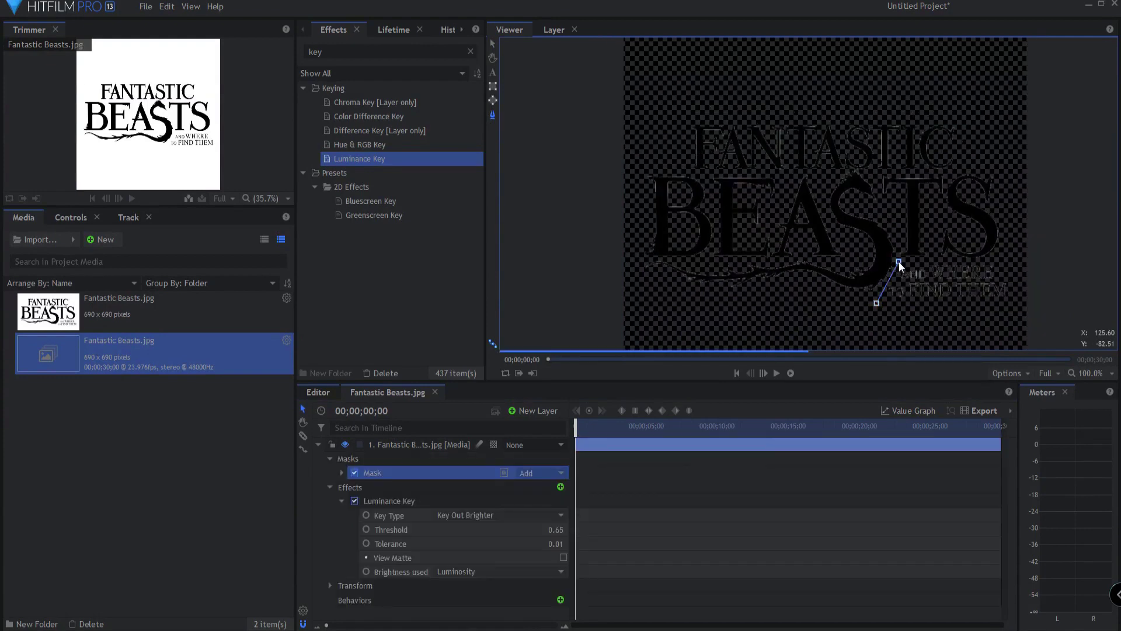
click(1016, 257)
click(1011, 92)
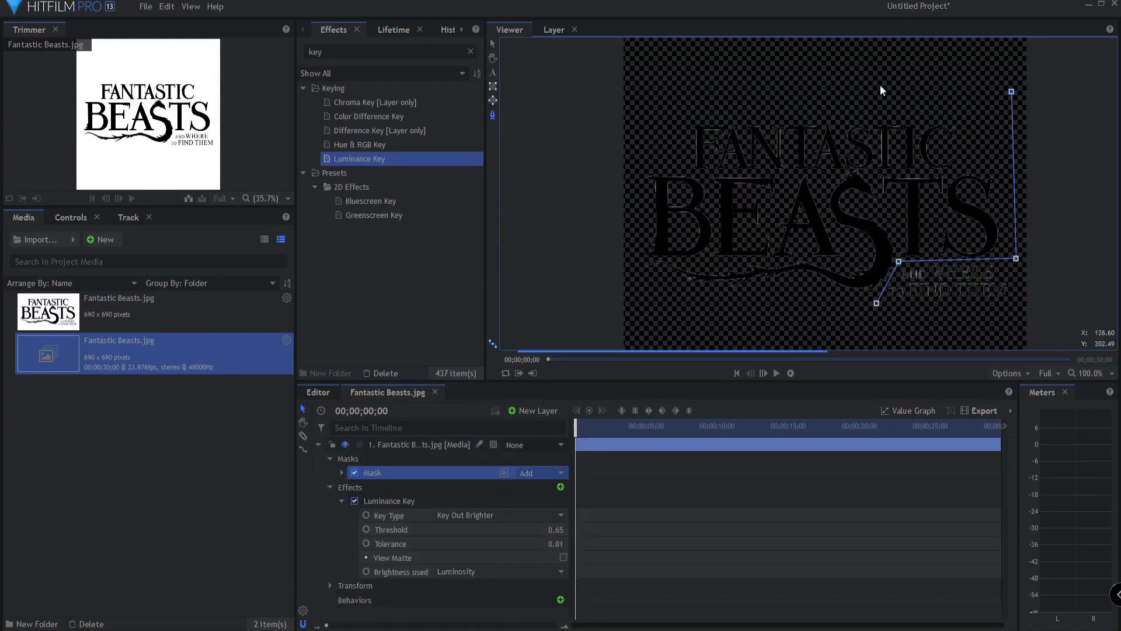
click(634, 105)
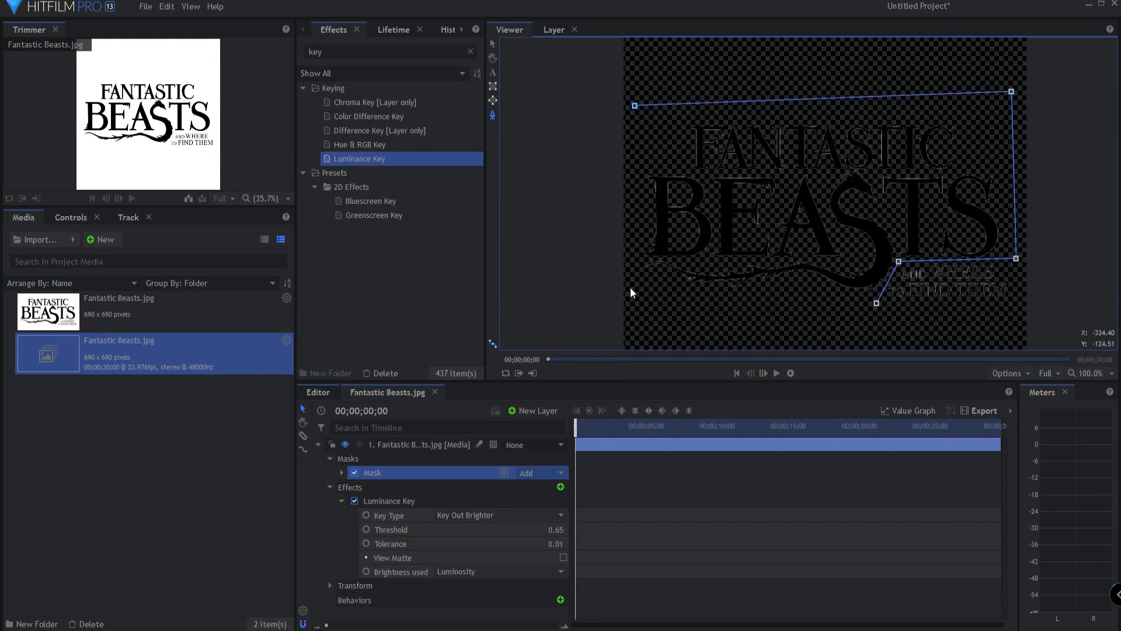
click(634, 288)
click(878, 305)
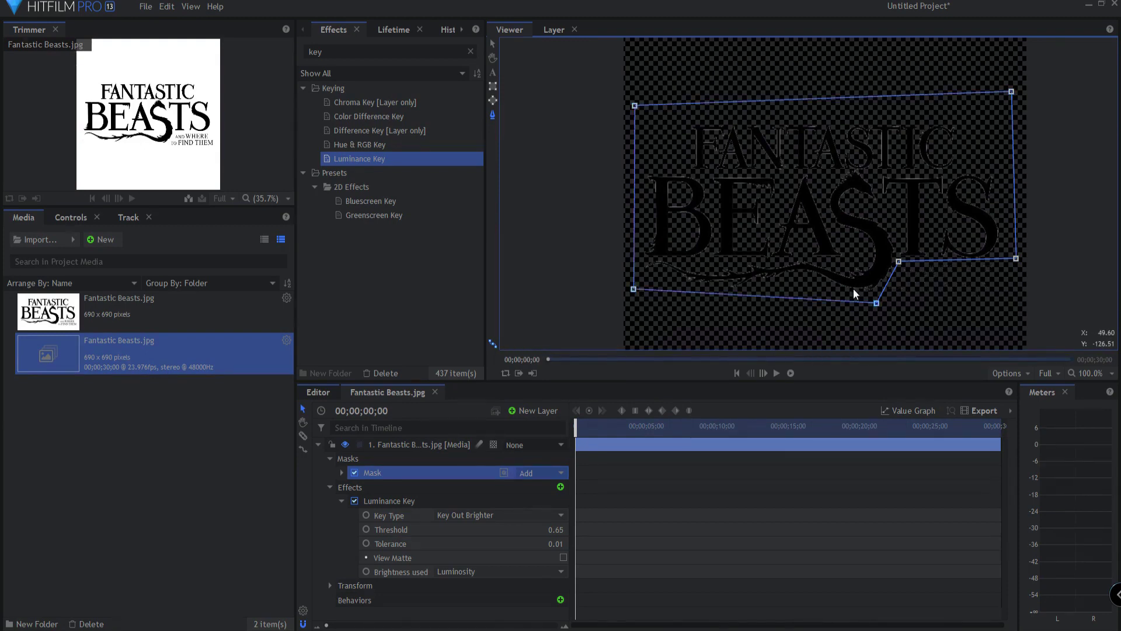
scroll(860, 249, up, 2)
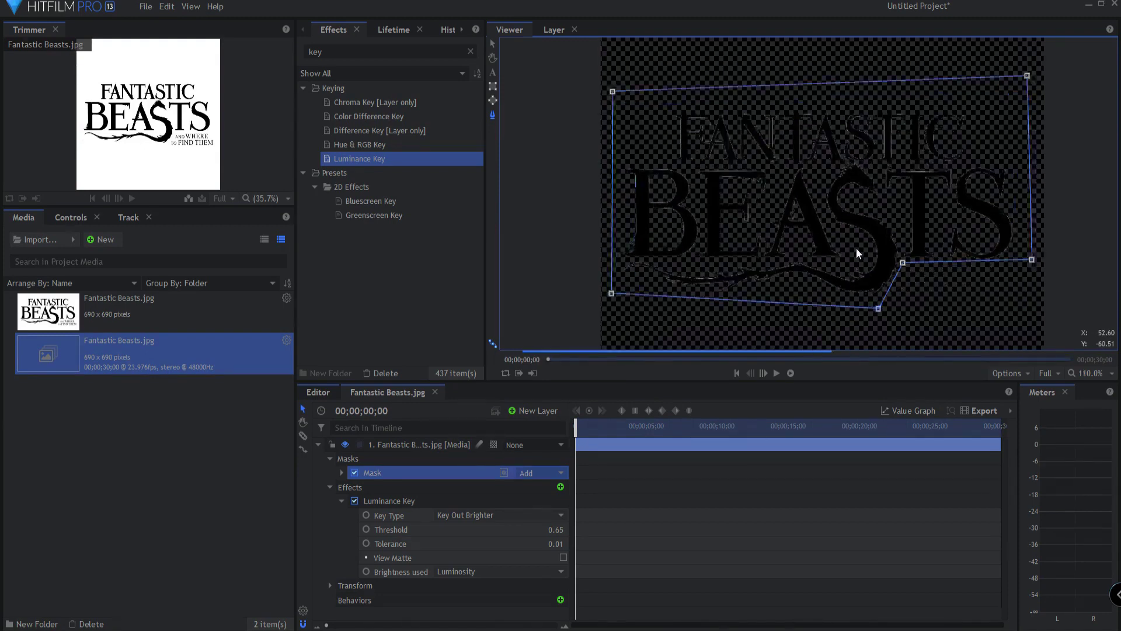
click(318, 444)
click(418, 488)
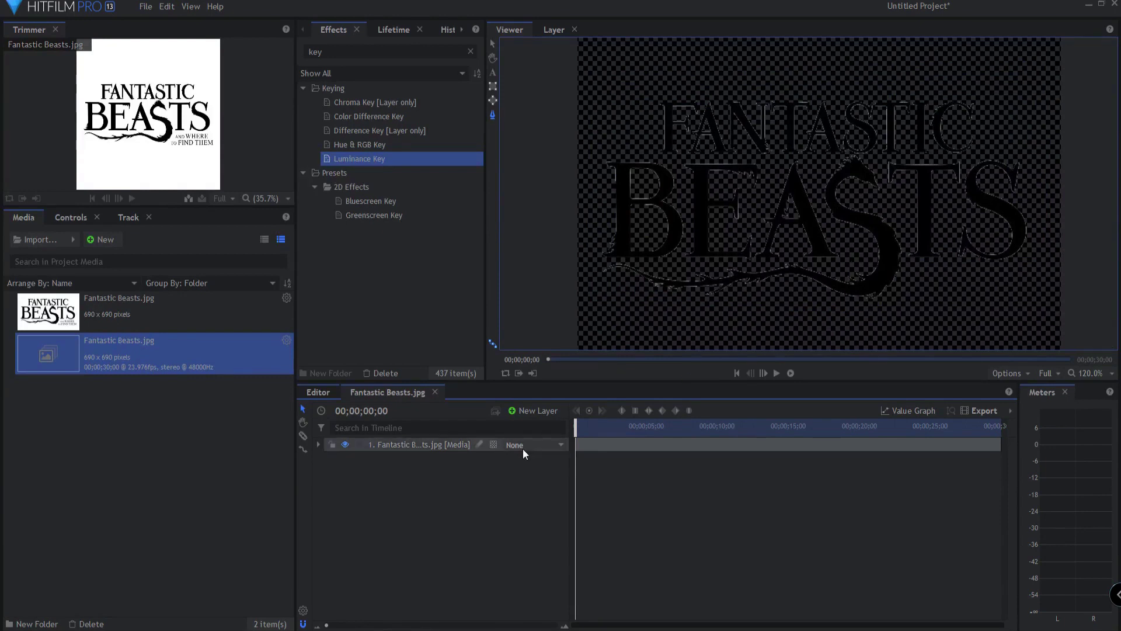
- Add a 690x690 plane layer and hide the Fantastic Beasts image layer
click(527, 410)
click(529, 427)
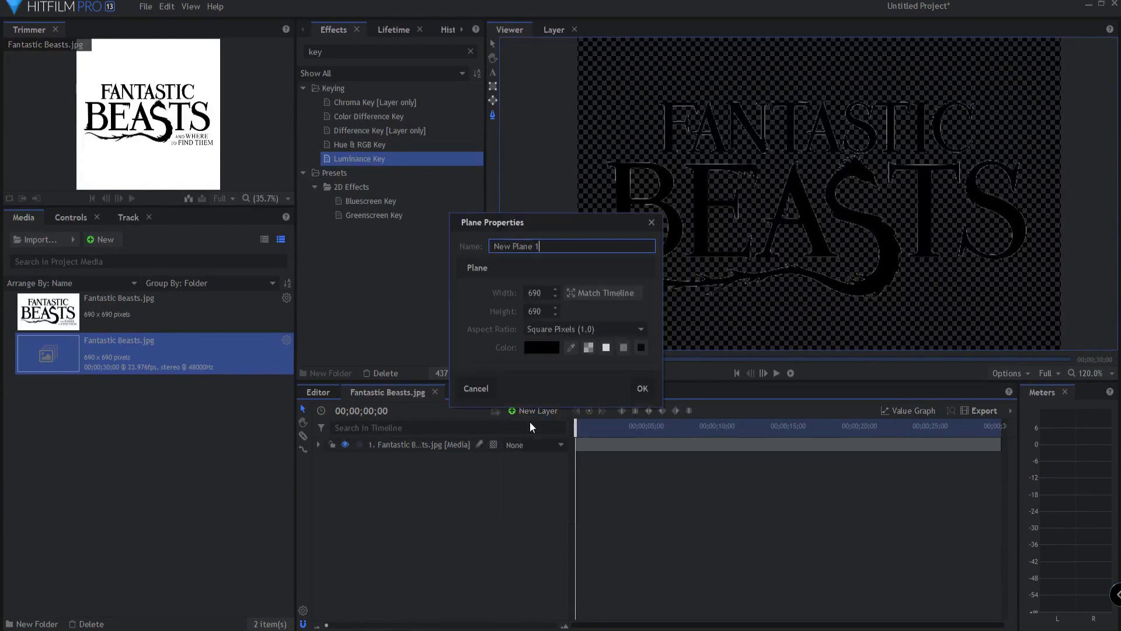
click(642, 389)
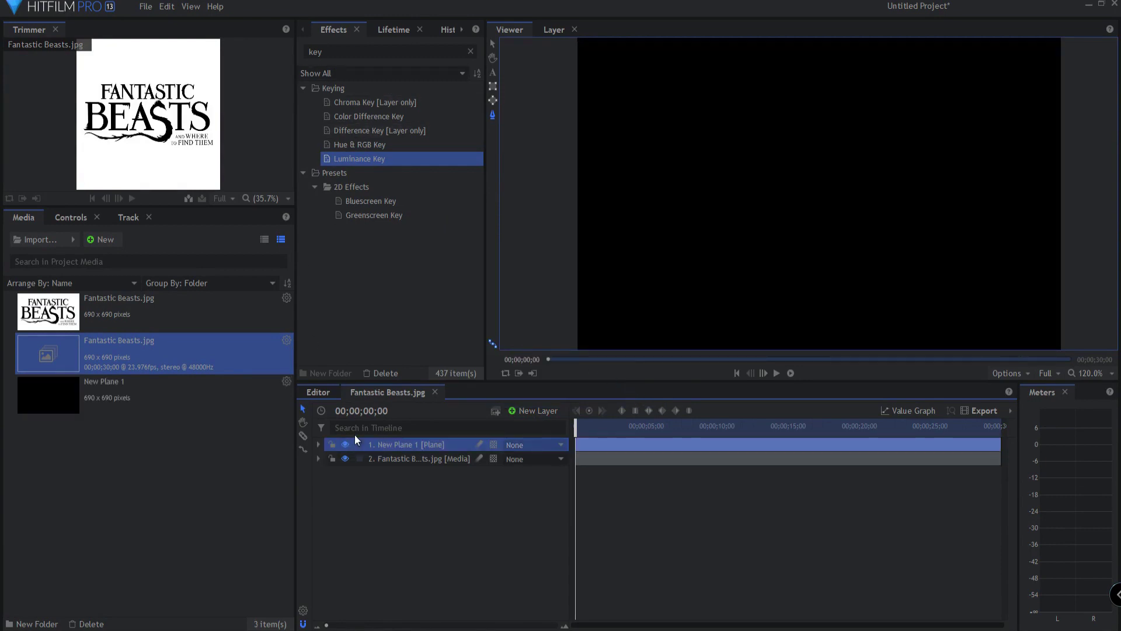
click(344, 459)
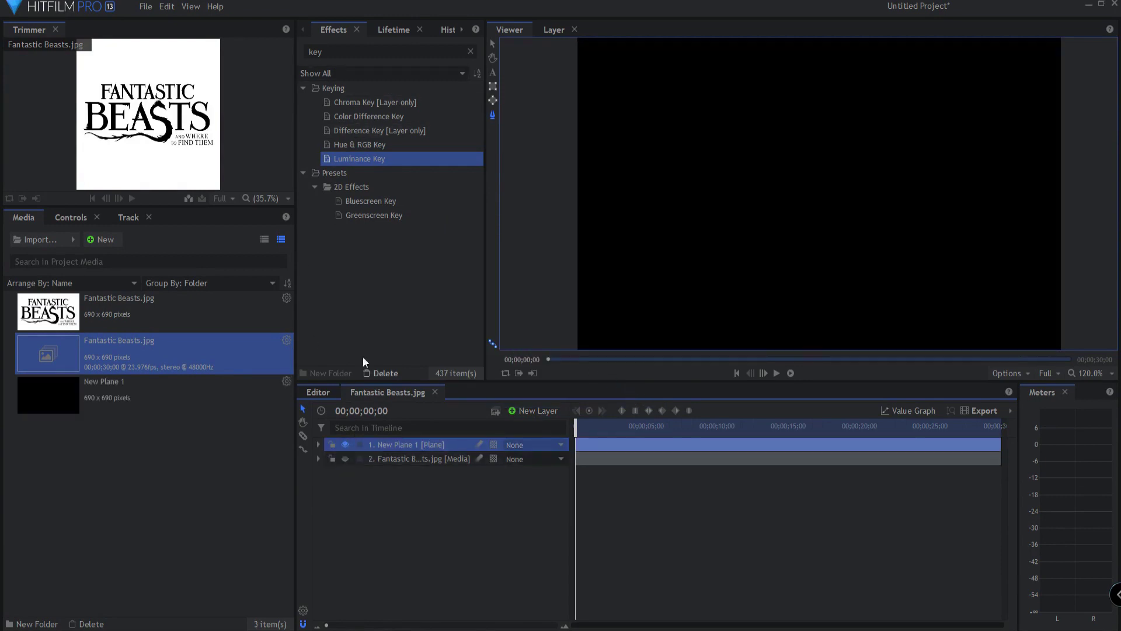
- Apply Set Matte to New Plane 1 with the Fantastic Beasts image as source
double_click(339, 53)
text(set)
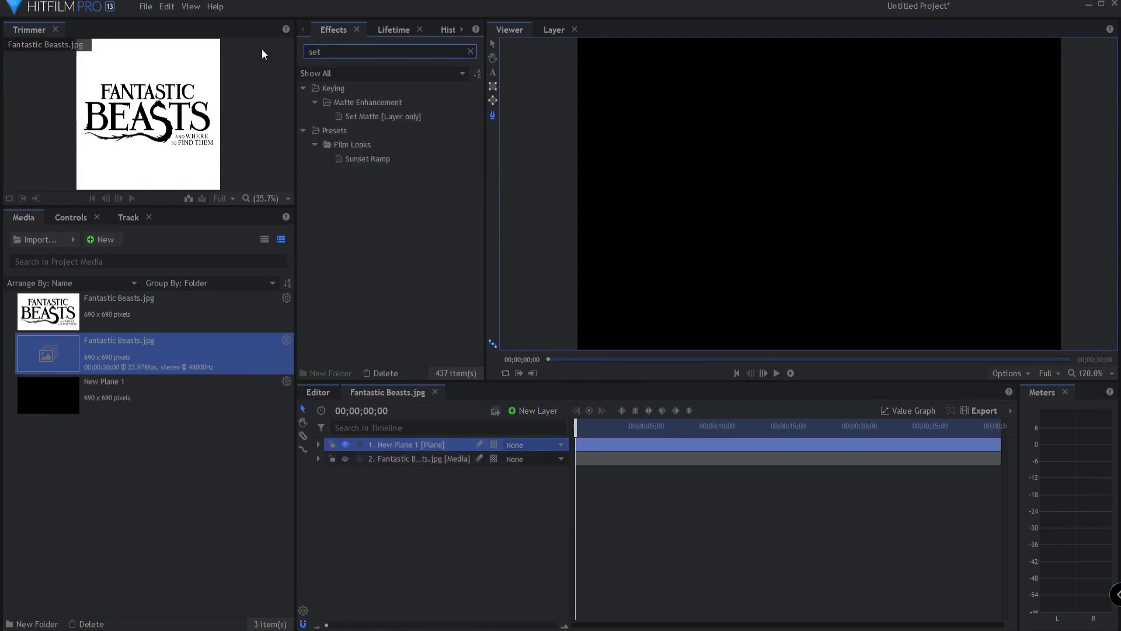
drag(360, 116, 390, 443)
click(342, 486)
click(490, 500)
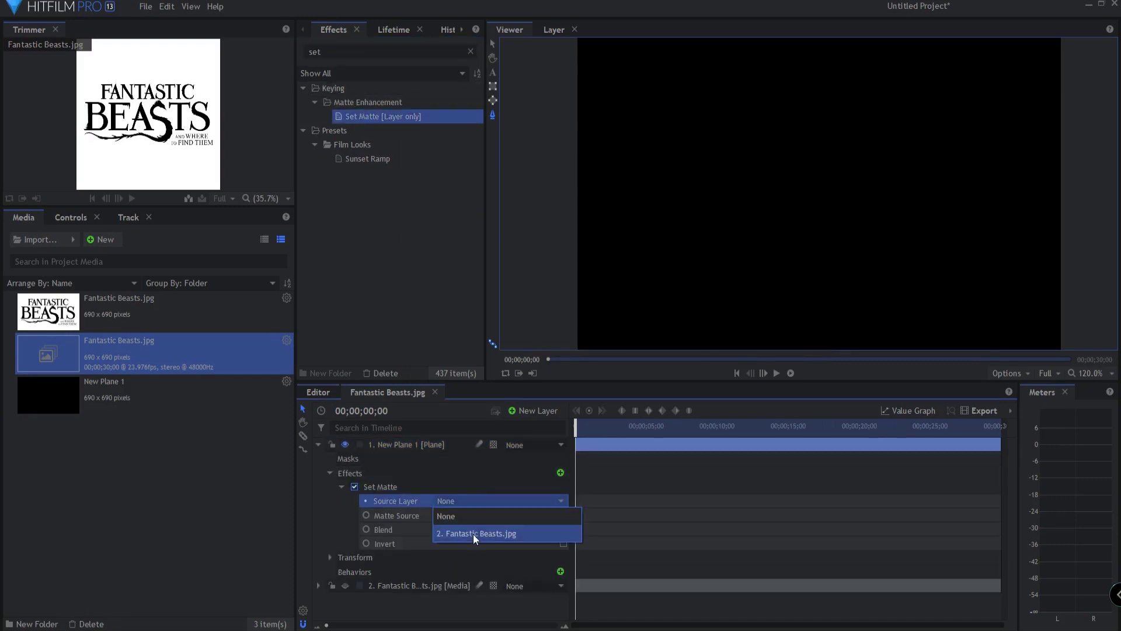
click(473, 534)
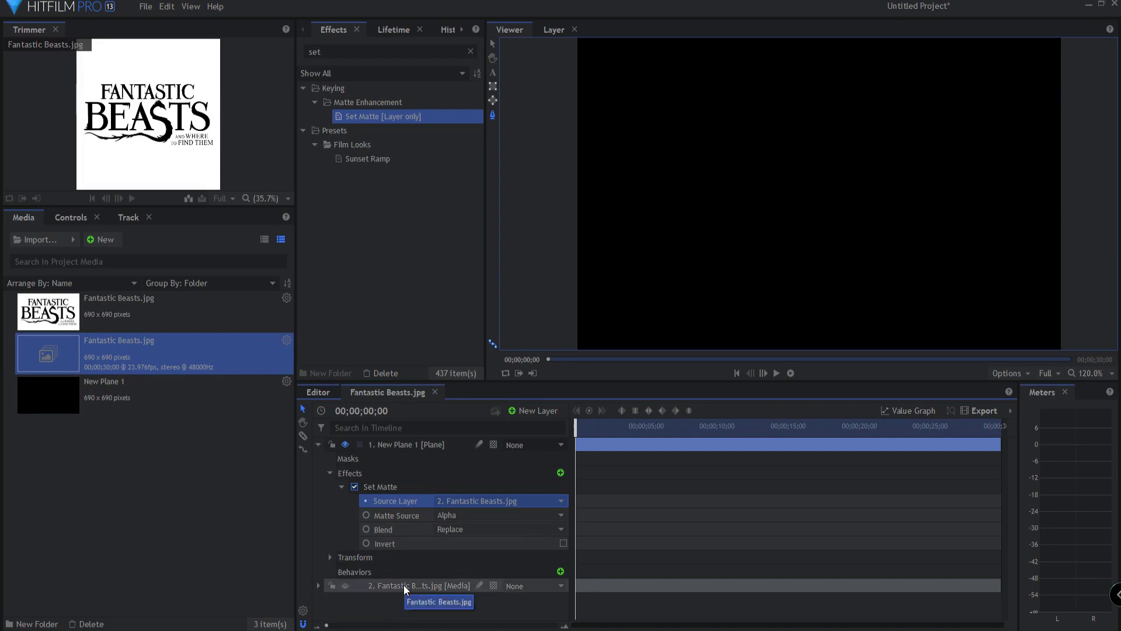
- Add a New Grade layer between plane and image and make it the matte source
click(531, 410)
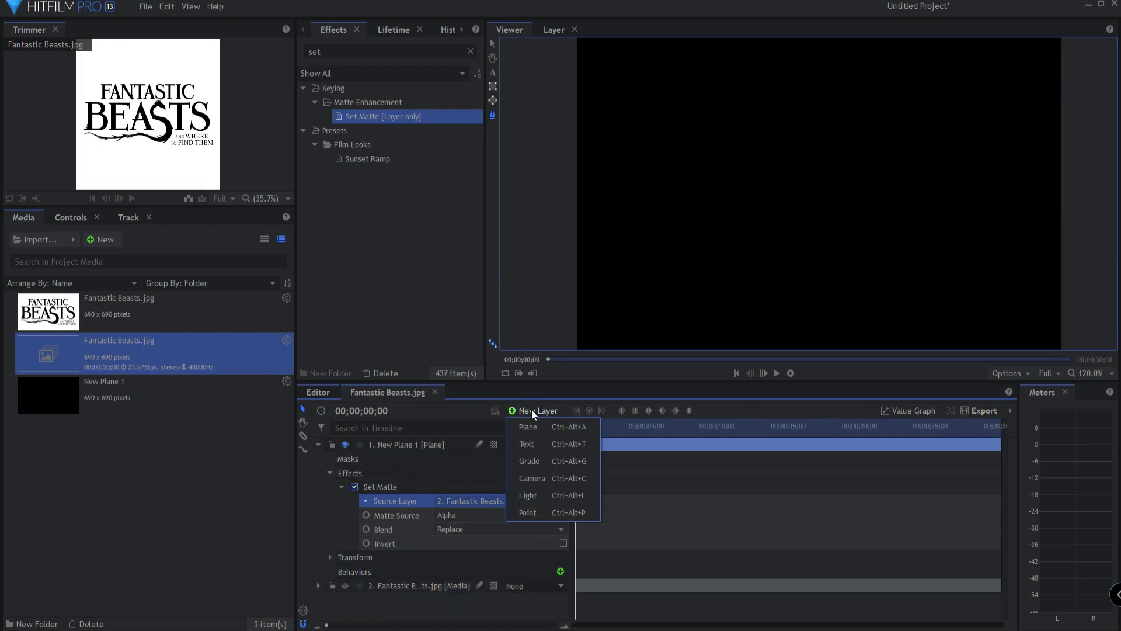
click(529, 461)
drag(447, 442, 447, 566)
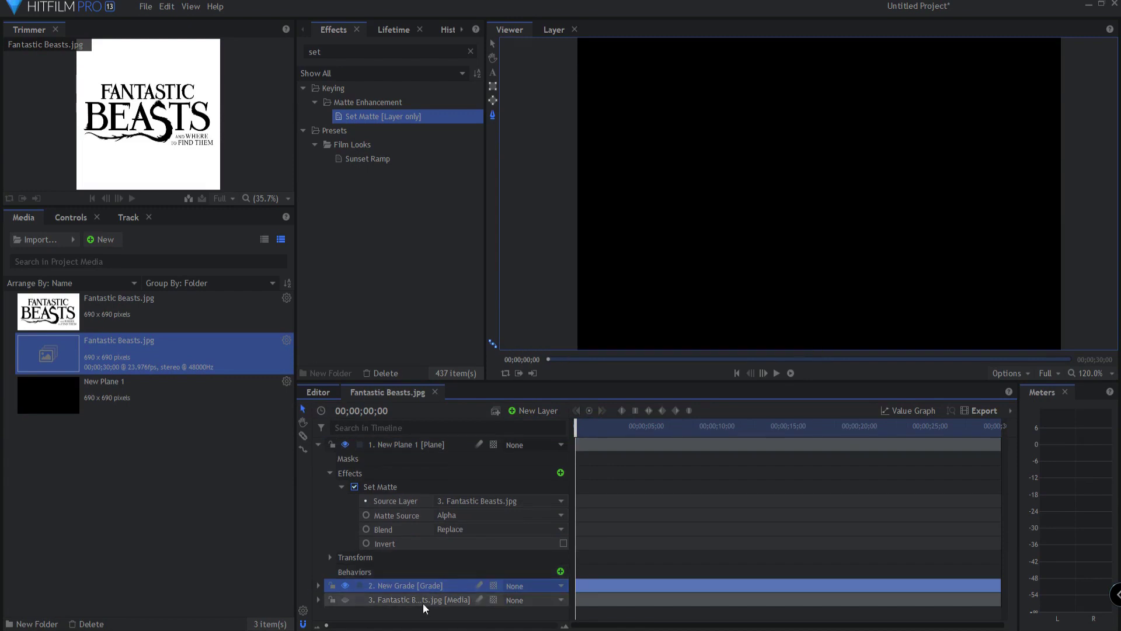
click(483, 500)
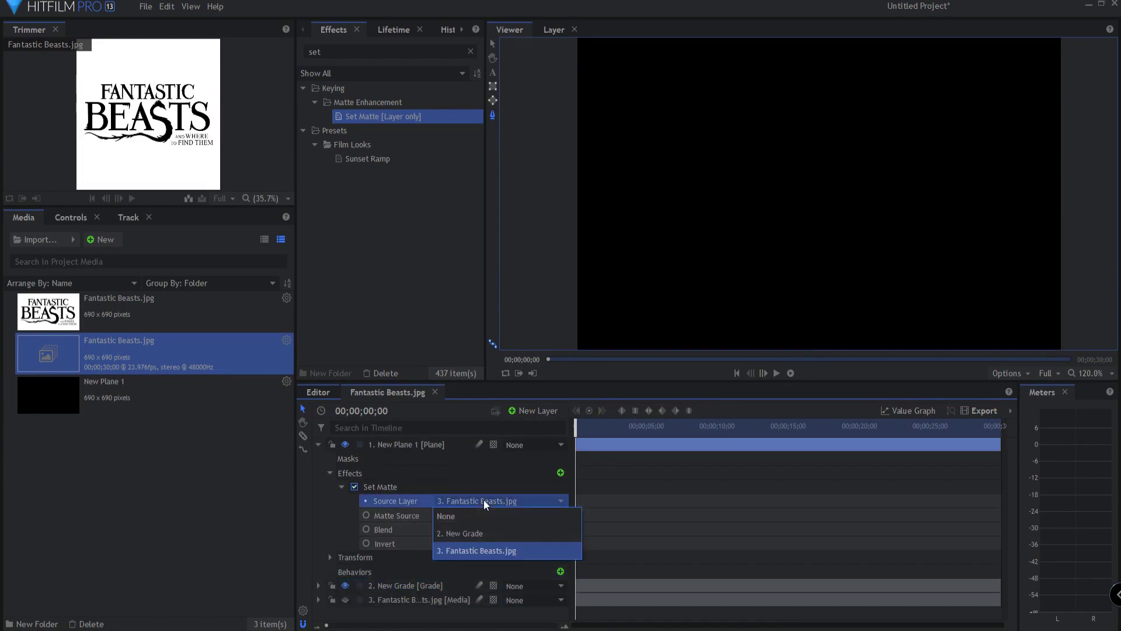
click(479, 534)
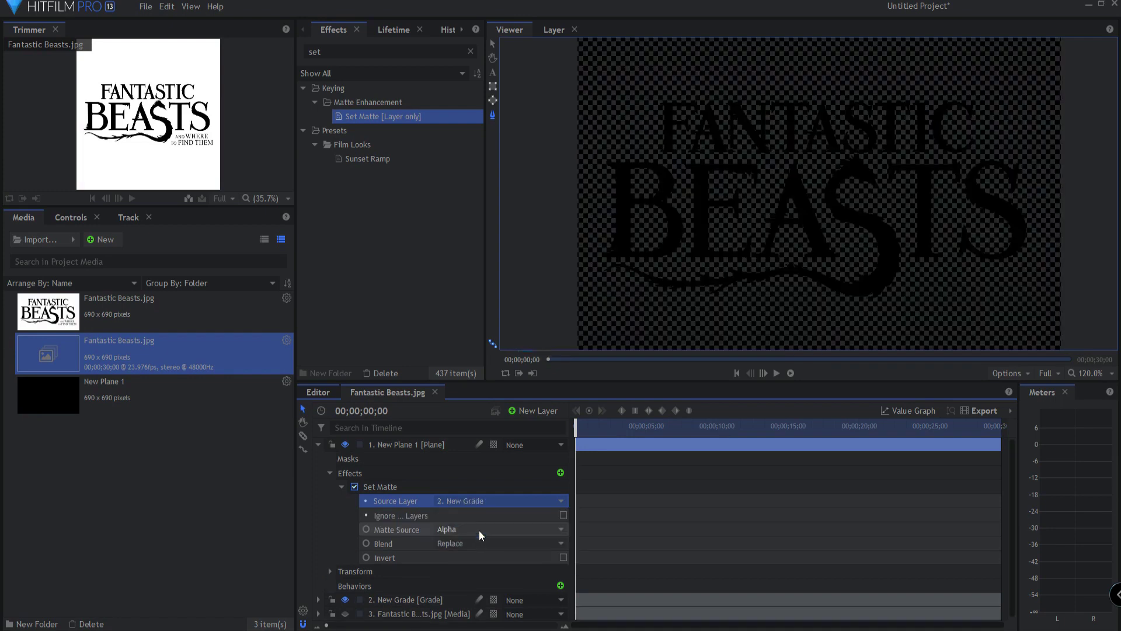
scroll(847, 166, up, 1)
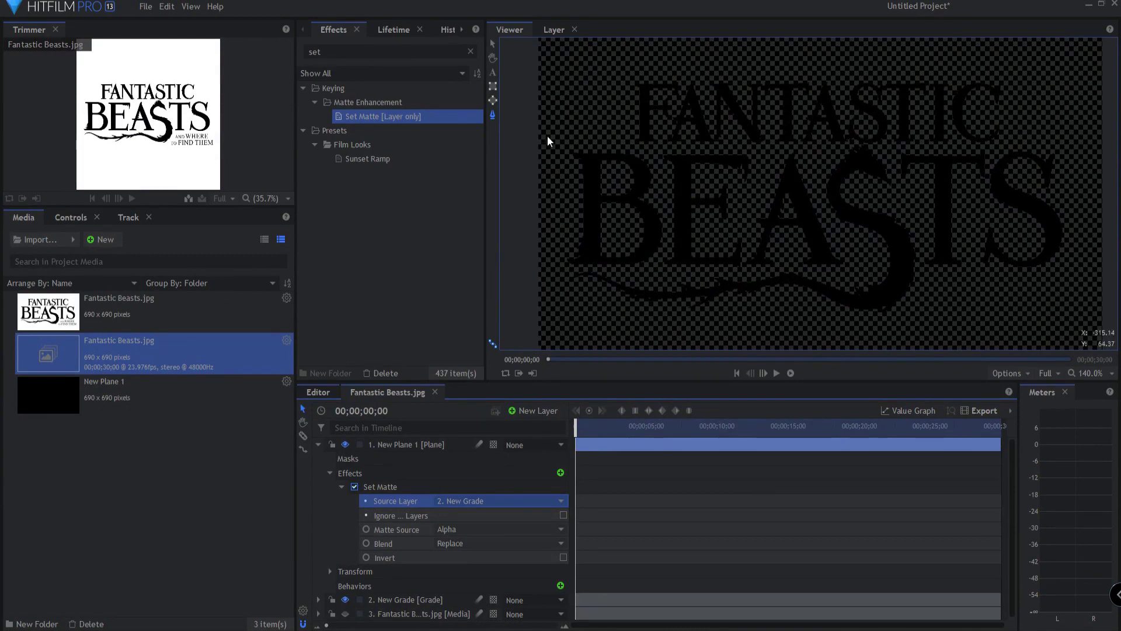
click(356, 55)
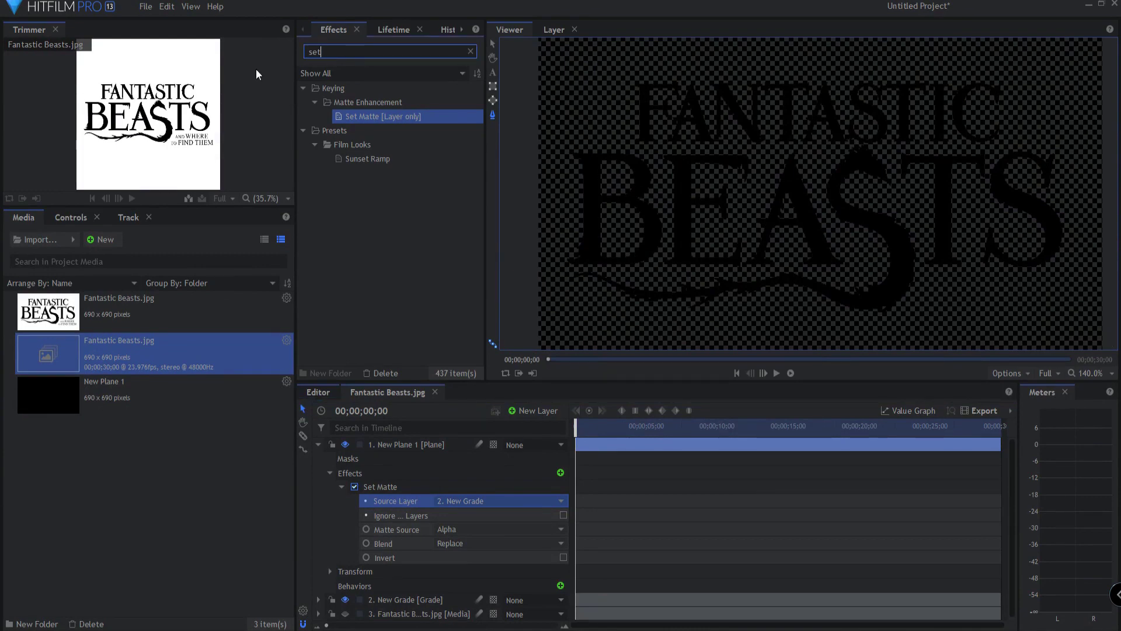
- Apply a Fill Color effect to the plane layer and switch it off
key(BackSpace)
key(BackSpace)
key(BackSpace)
text(fill)
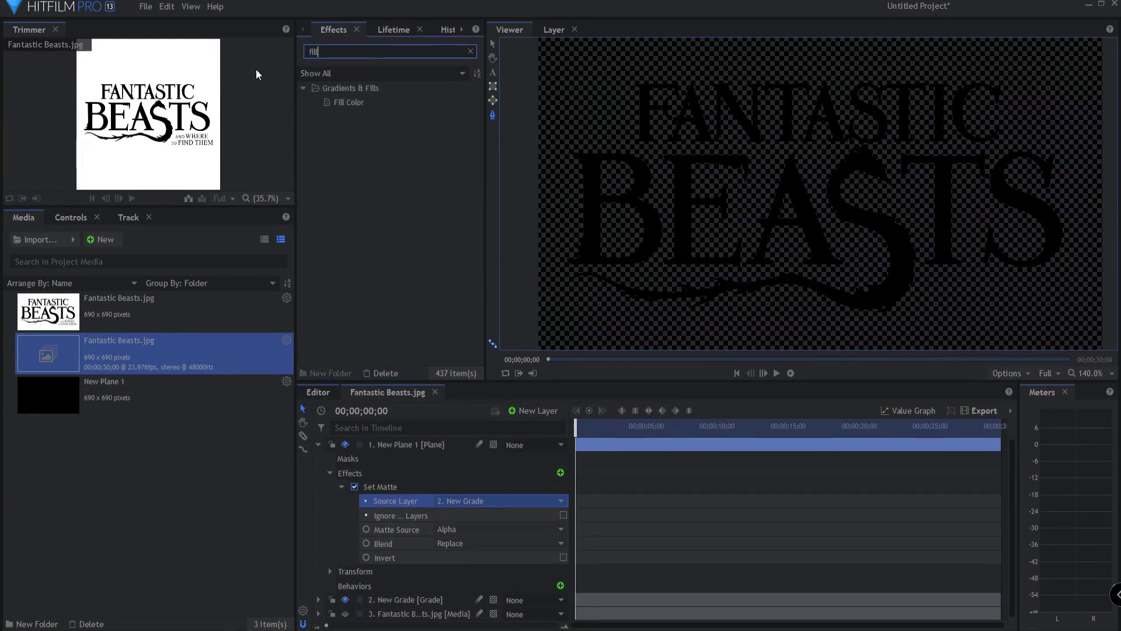
click(351, 103)
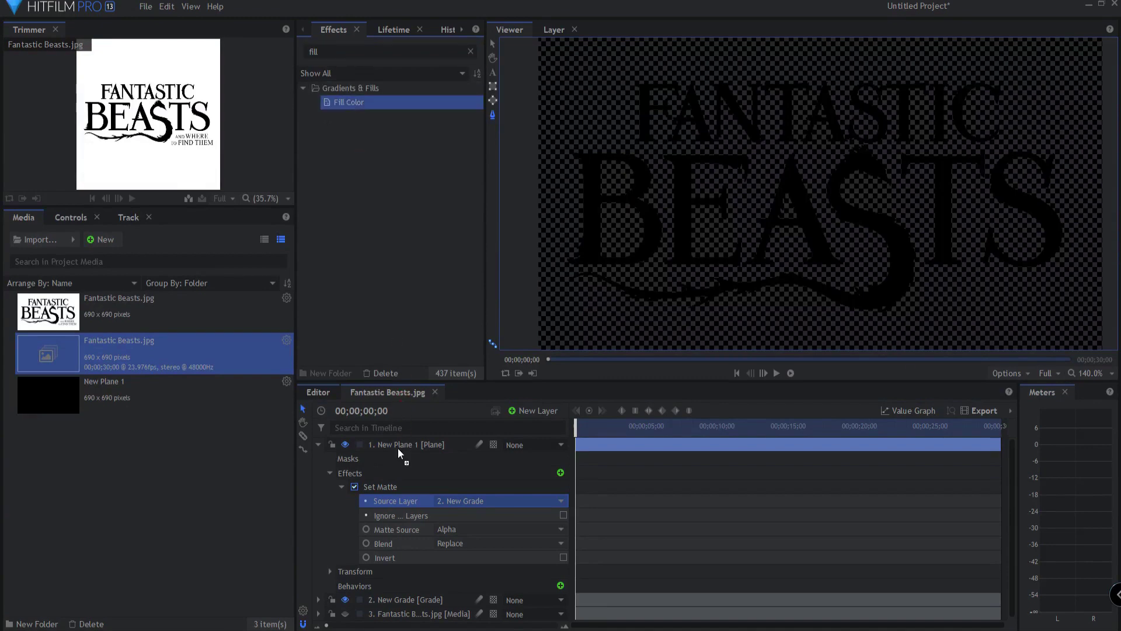
drag(396, 447, 397, 448)
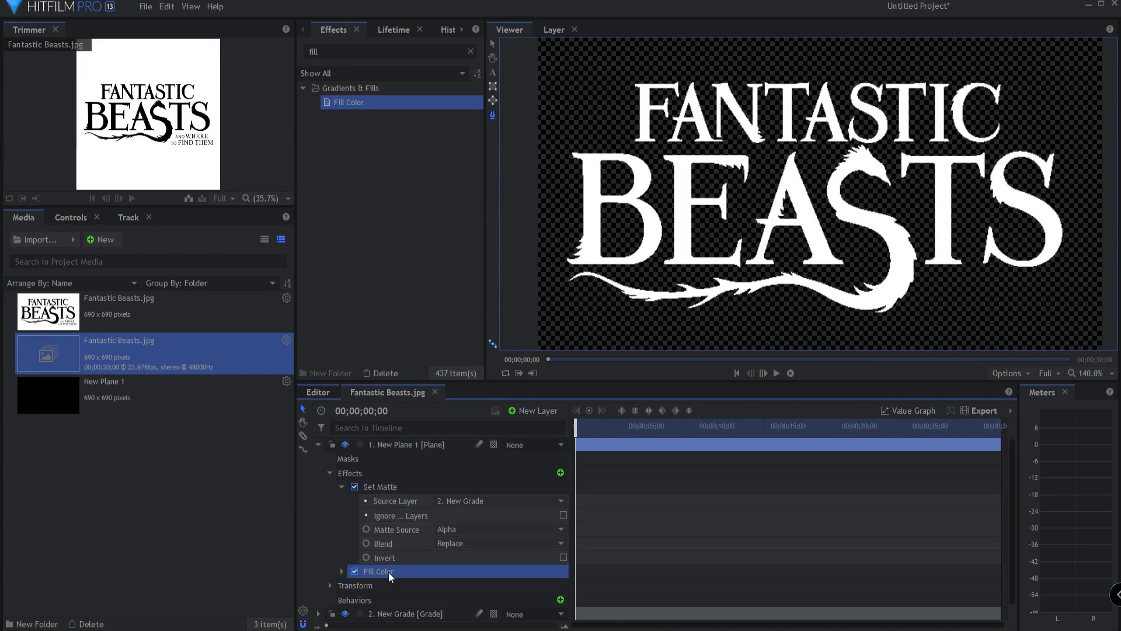
click(355, 571)
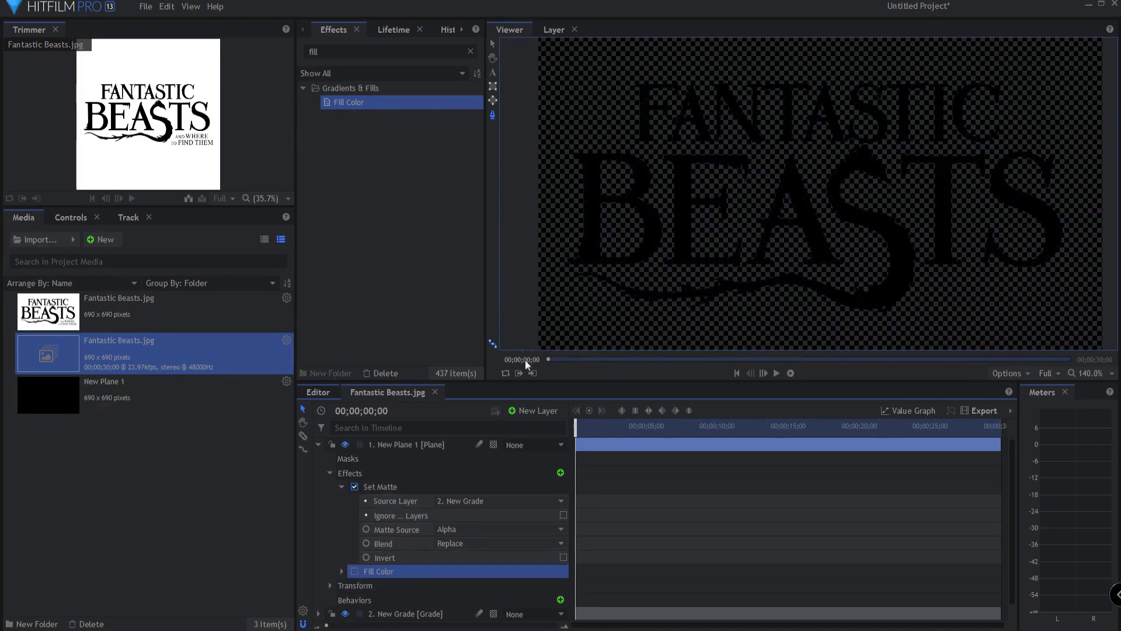
- Export the current frame as a PNG named Fantastic Beasts
click(1002, 373)
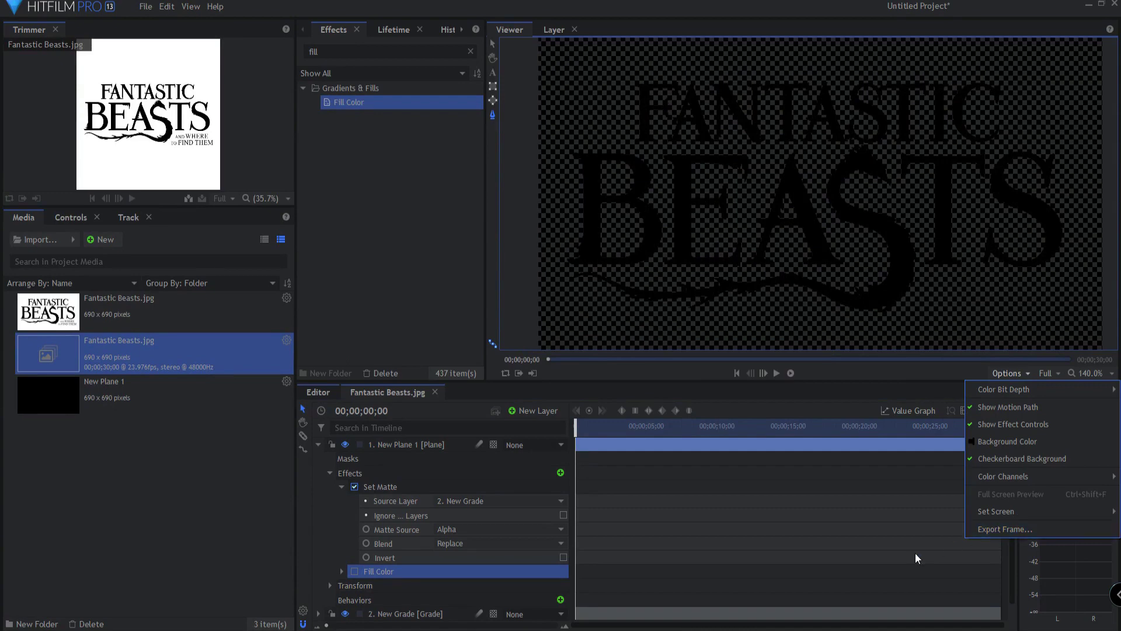
click(1000, 529)
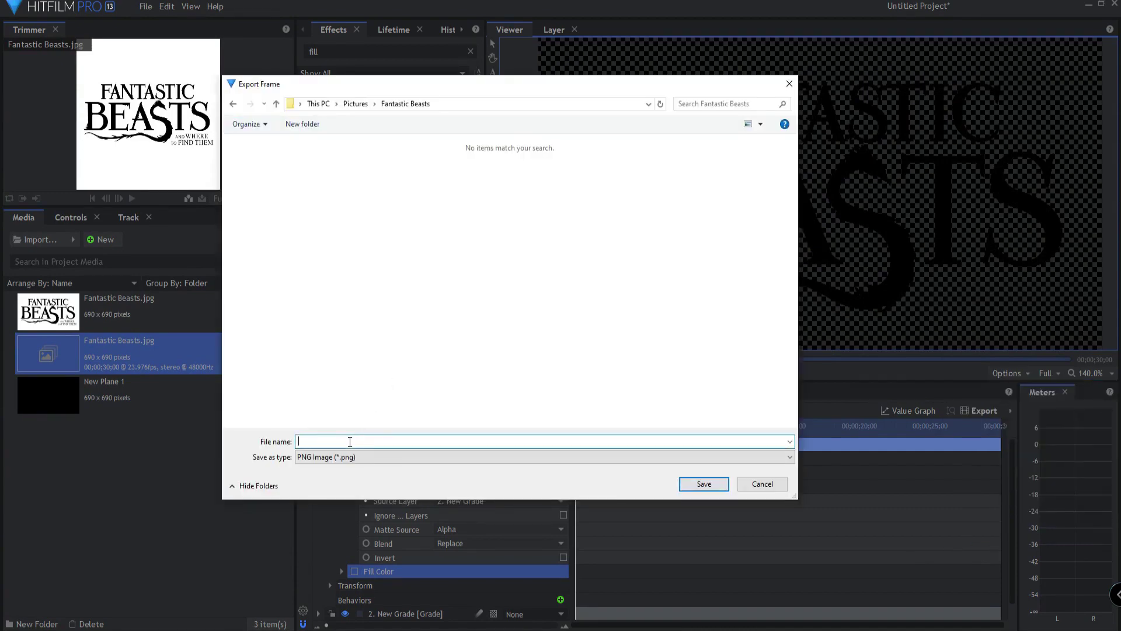
text(Fantastic Beasts)
click(704, 485)
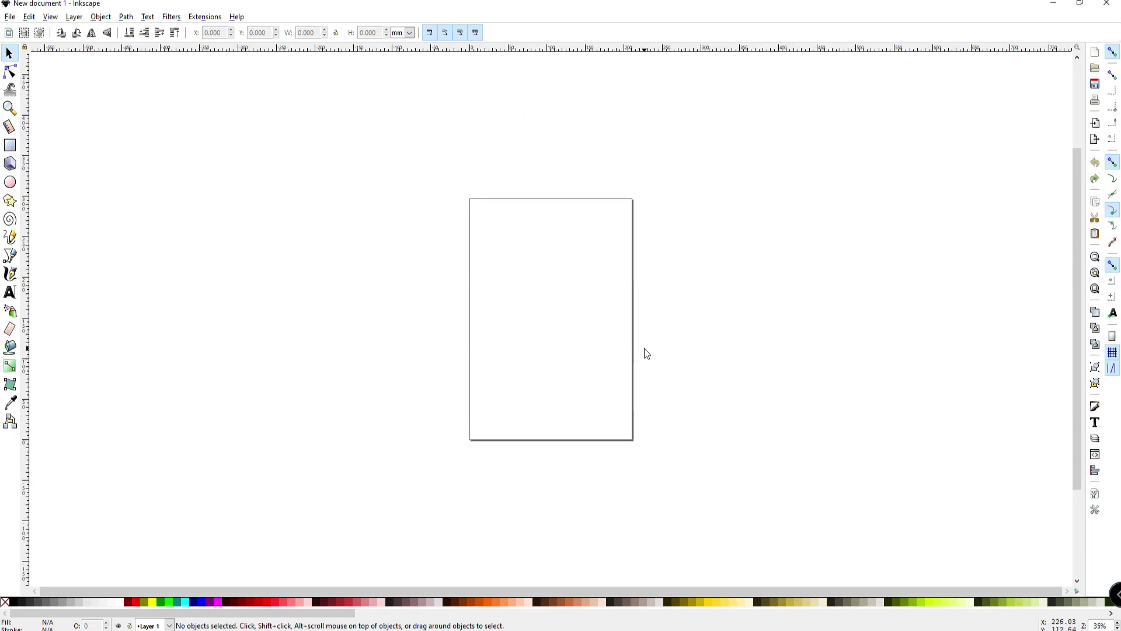
- Drag the exported logo PNG from File Explorer into Inkscape and embed it
key(alt+Tab)
drag(710, 211, 514, 243)
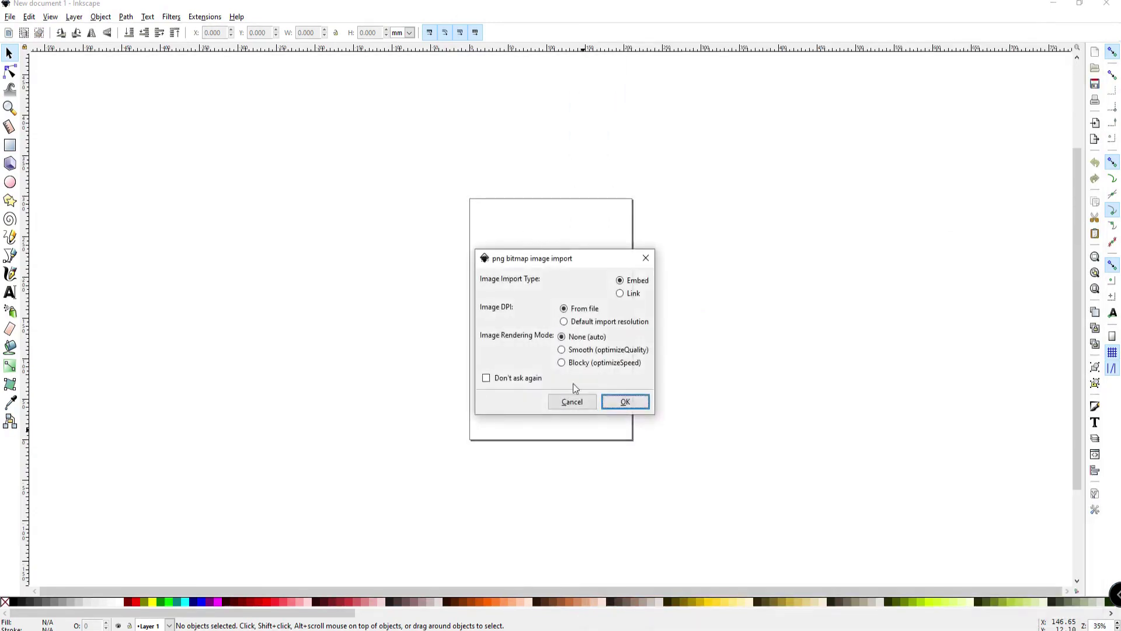
click(625, 403)
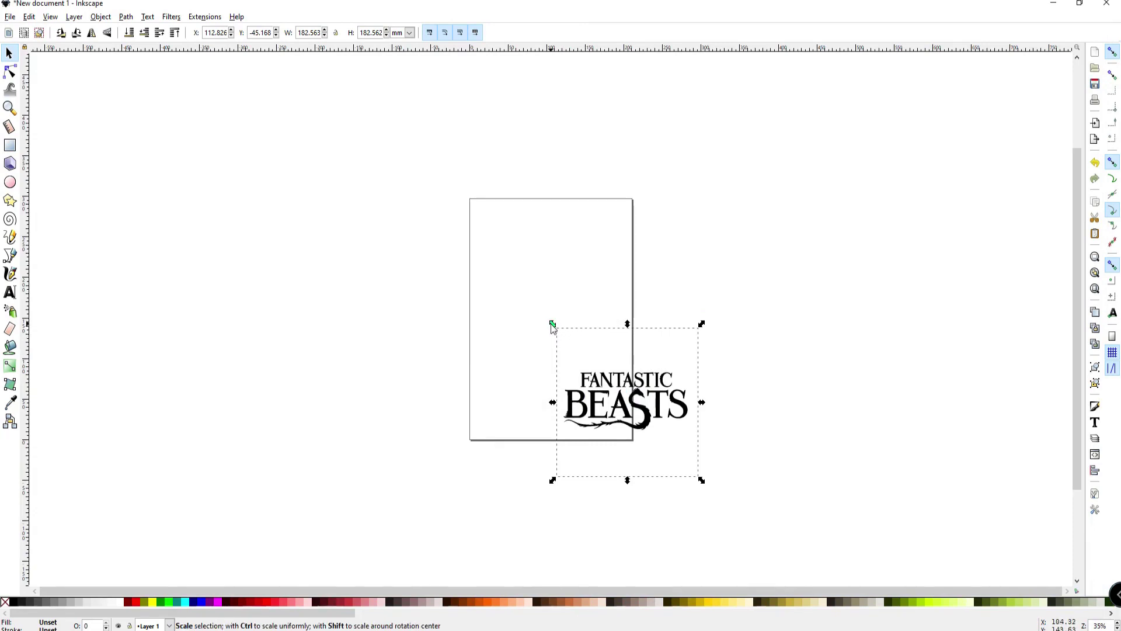
- Scale the logo image up around its centre to about 755.574 mm square
drag(553, 324, 299, 92)
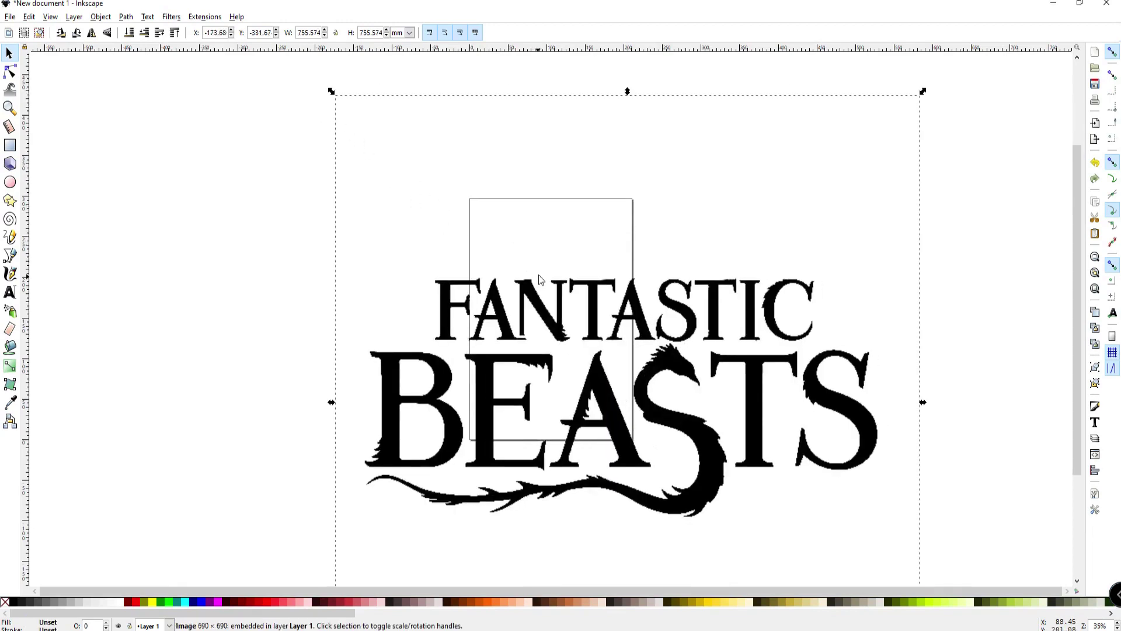
scroll(538, 274, down, 5)
scroll(580, 284, up, 2)
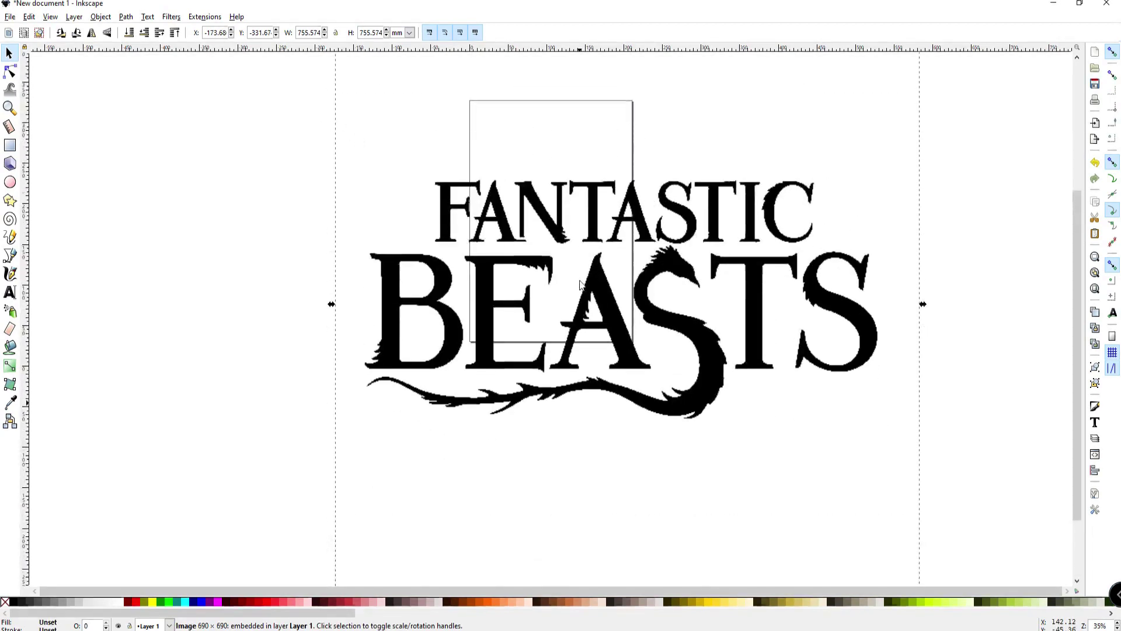
scroll(579, 285, left, 2)
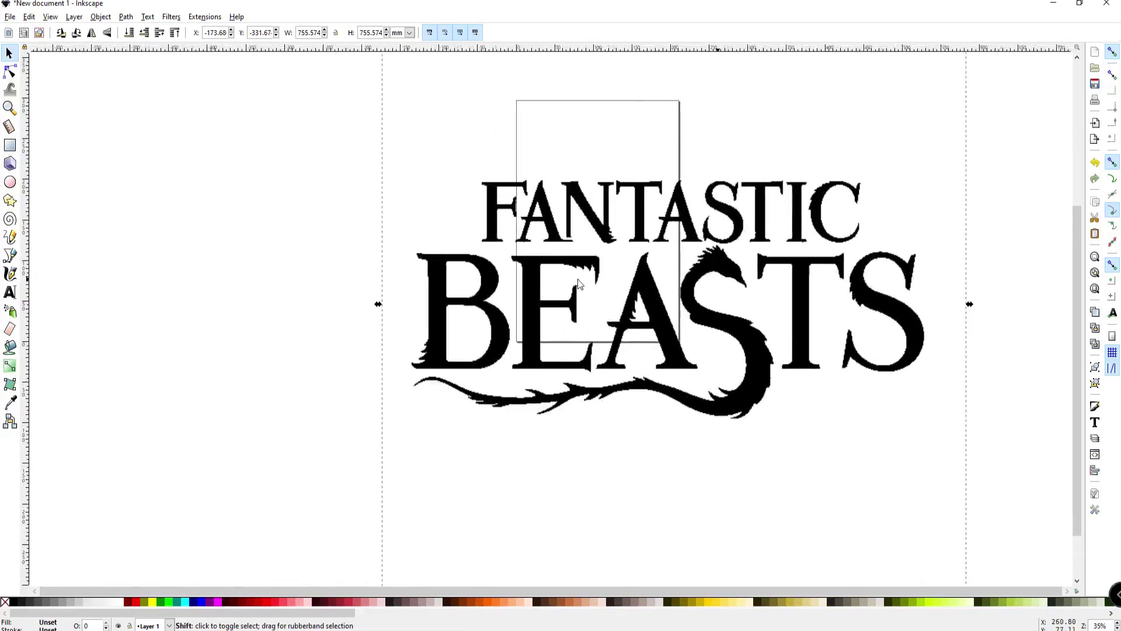
scroll(580, 284, right, 1)
scroll(579, 284, down, 6)
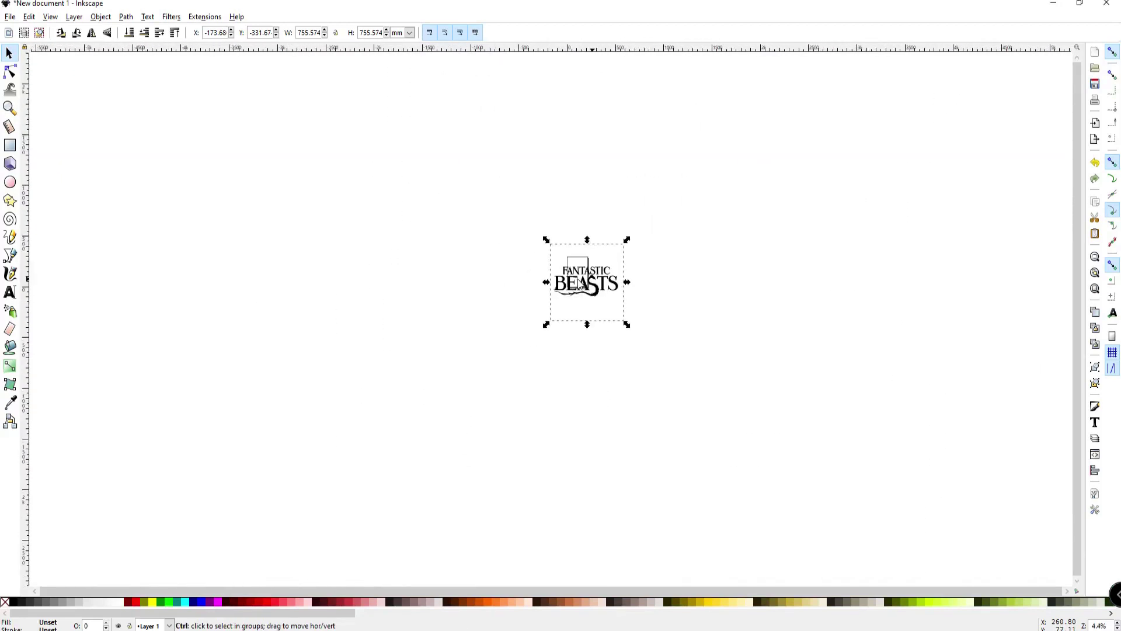
- Enlarge the logo about ninefold and convert it to a vector path with Trace Bitmap
scroll(580, 284, down, 1)
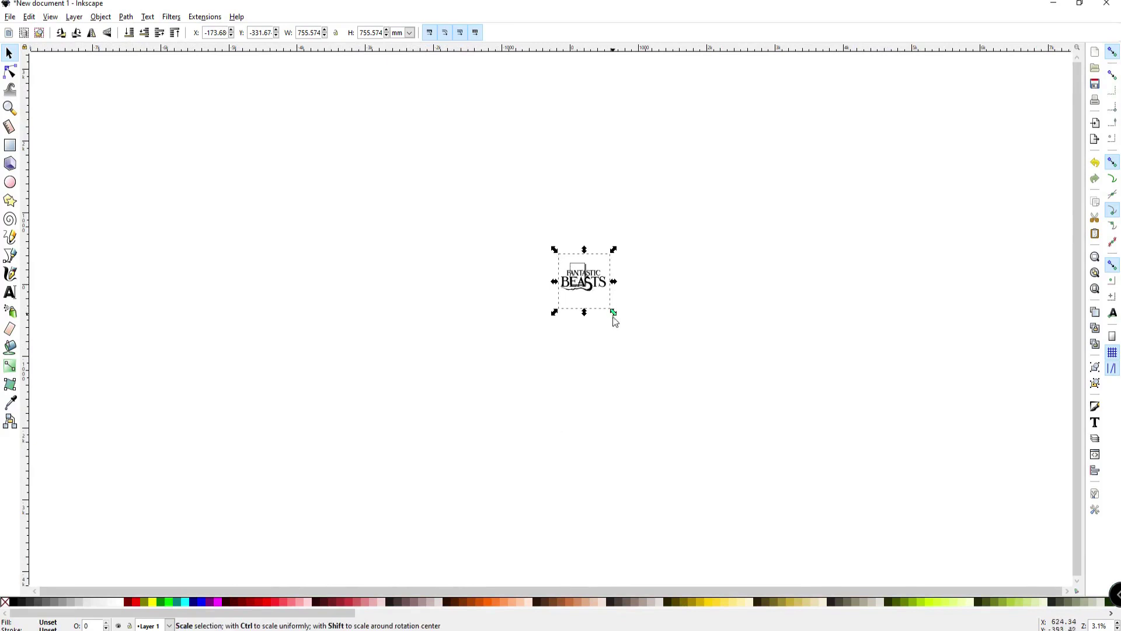
drag(614, 313, 856, 545)
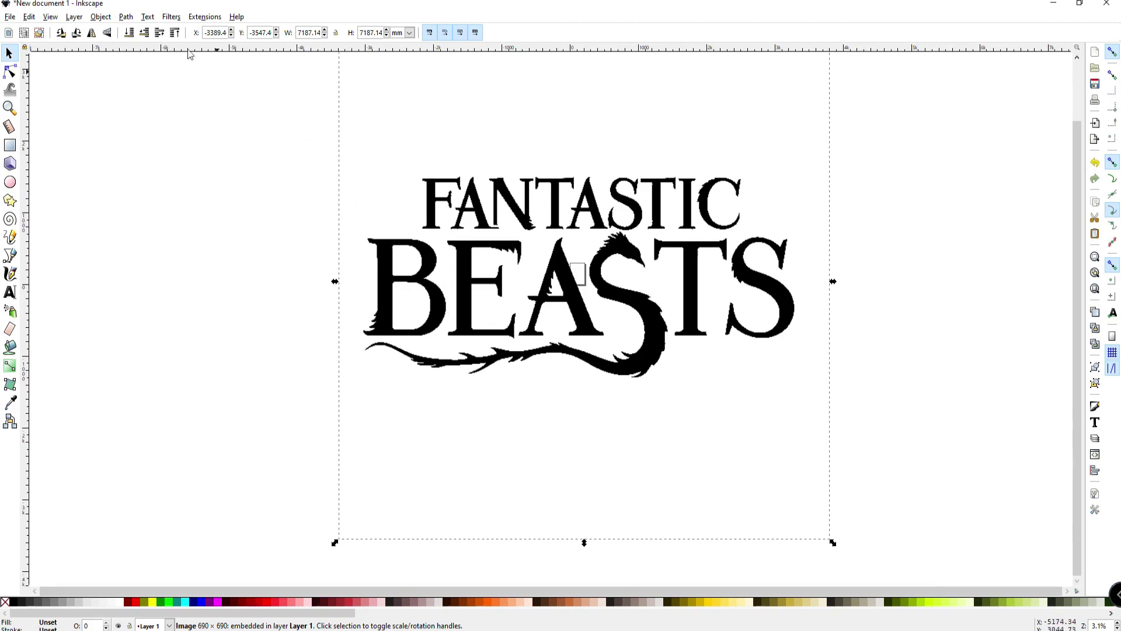
click(126, 18)
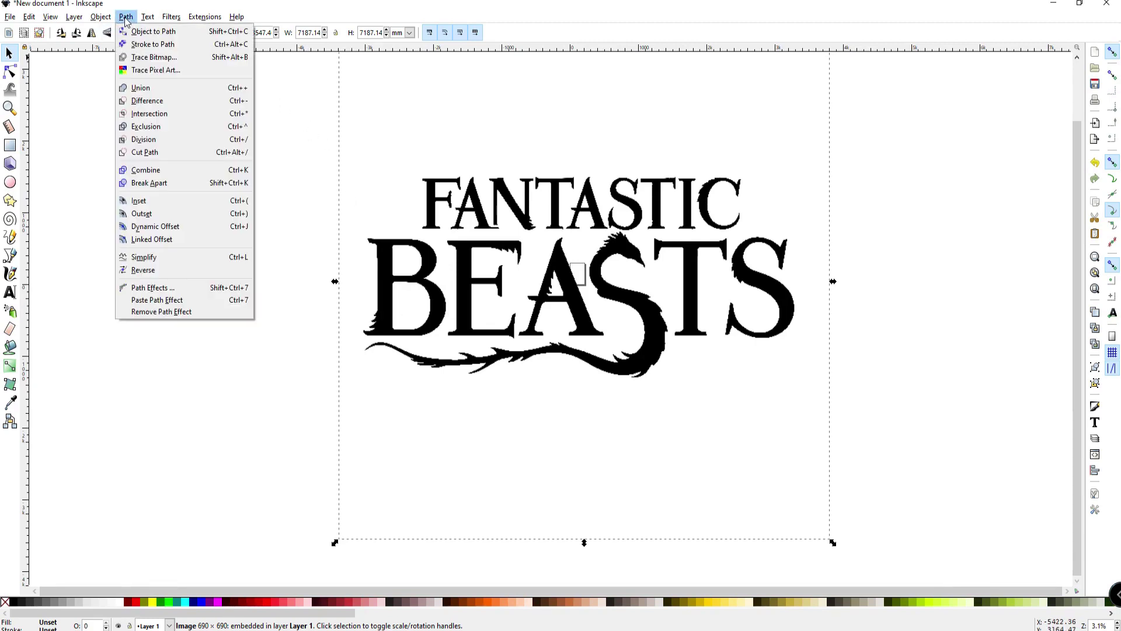
click(153, 57)
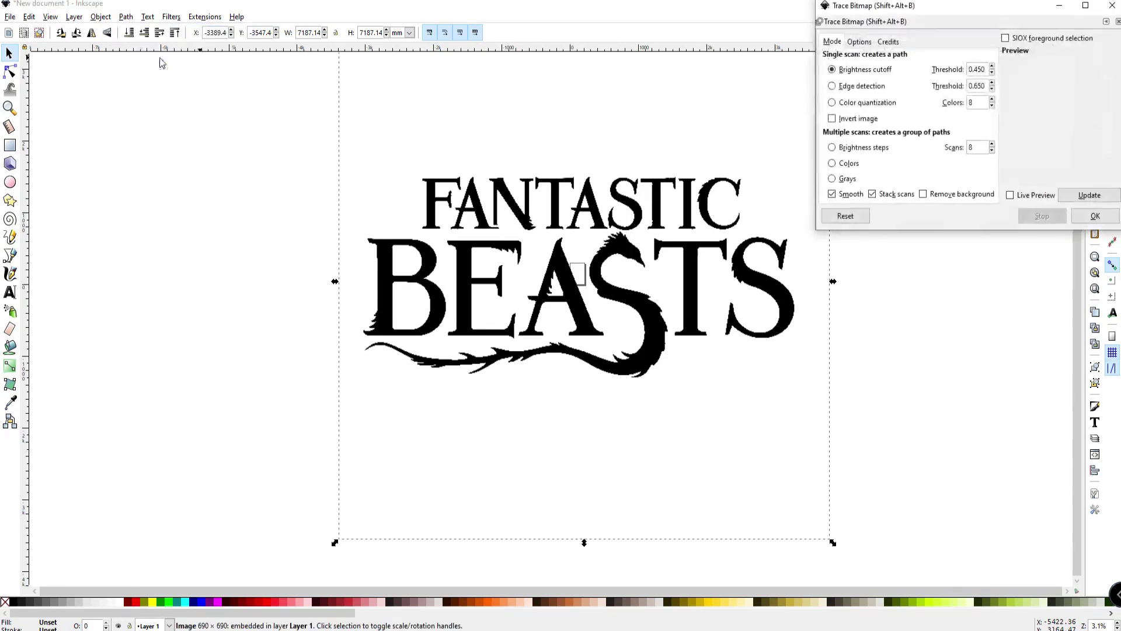
click(1085, 214)
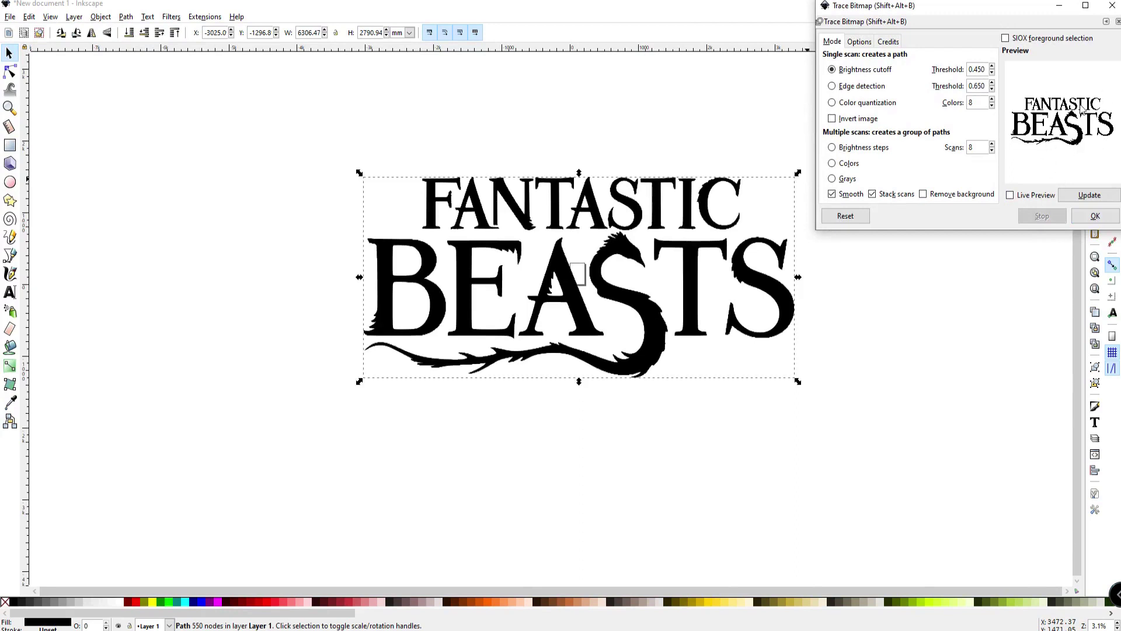
click(1113, 6)
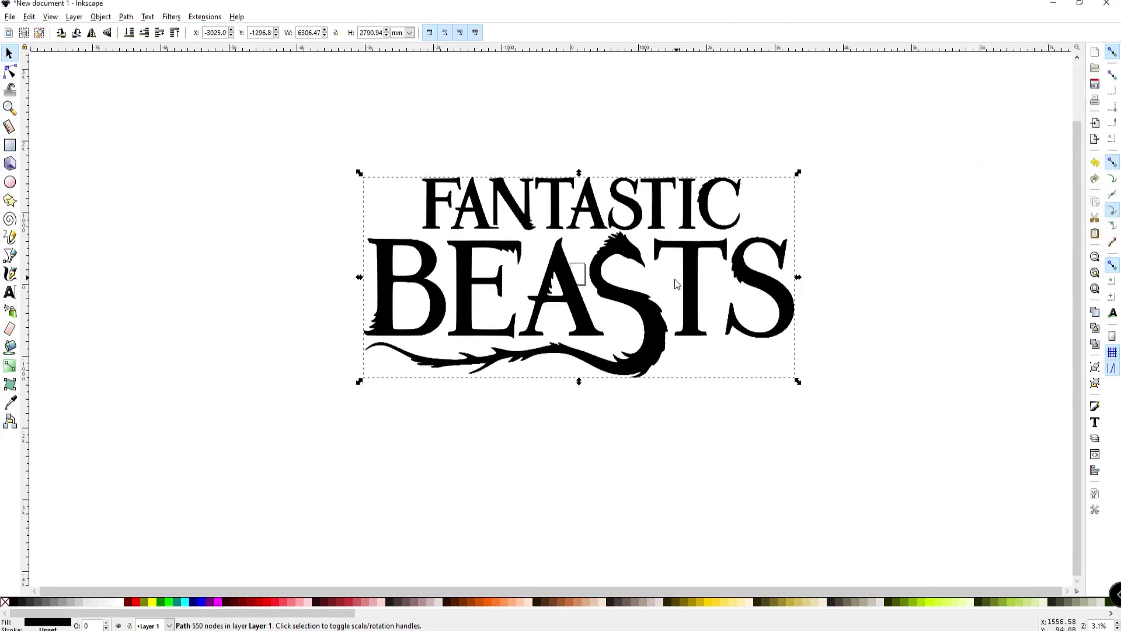
- Delete the original bitmap and centre the traced logo path on the page
mouse_move(665, 289)
mouse_down()
mouse_move(618, 261)
mouse_move(584, 287)
mouse_move(485, 261)
mouse_up()
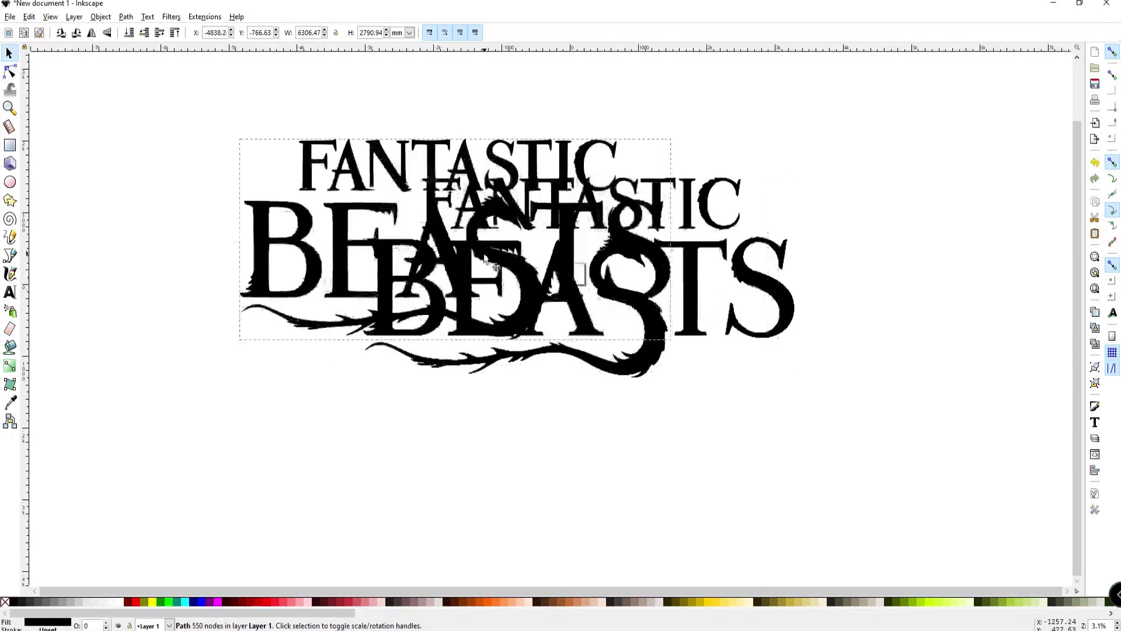
click(771, 292)
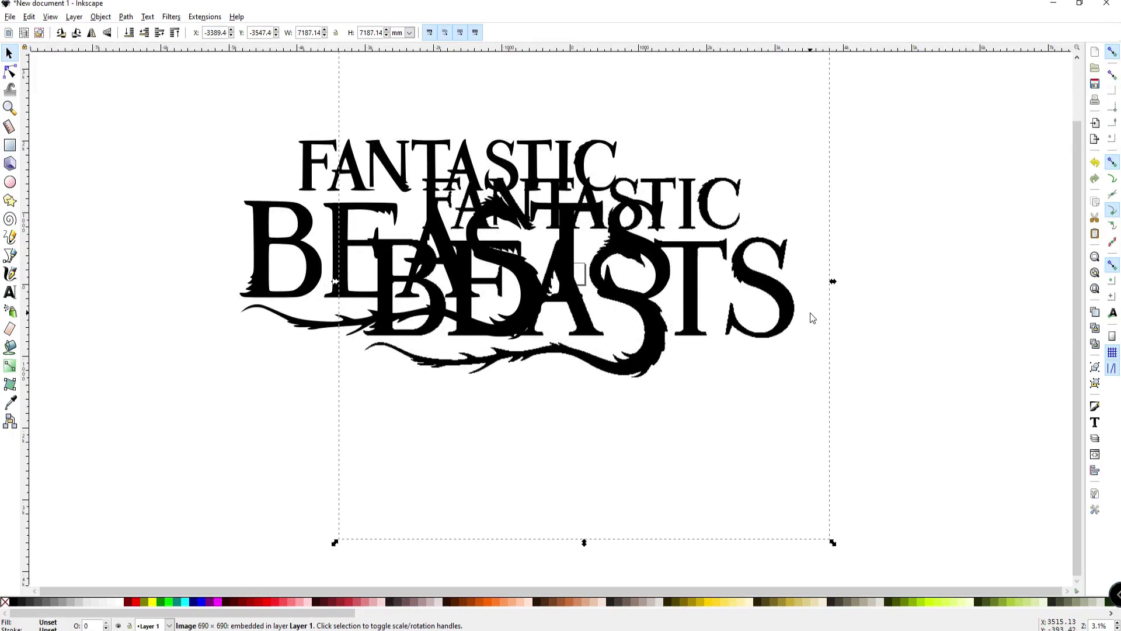
key(Delete)
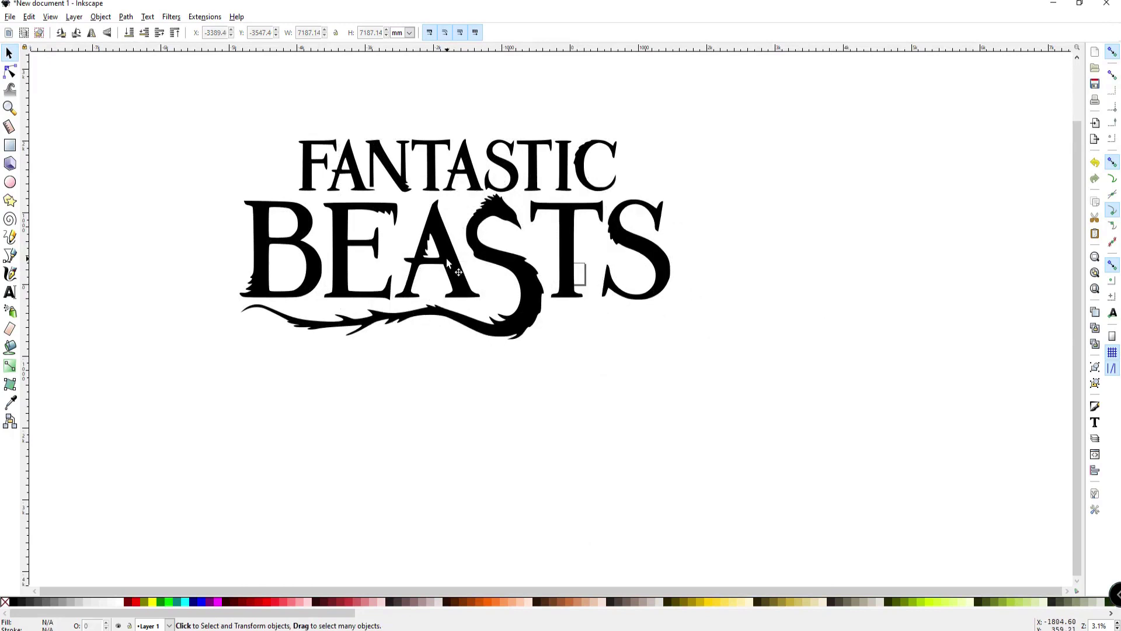
drag(446, 258, 591, 299)
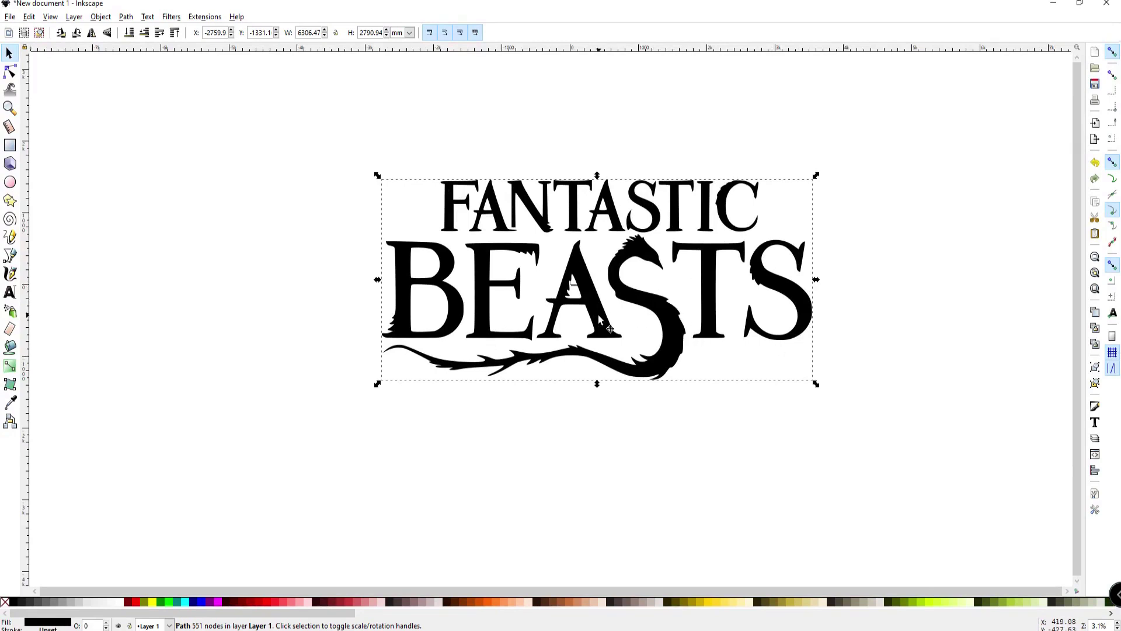
drag(599, 315, 593, 326)
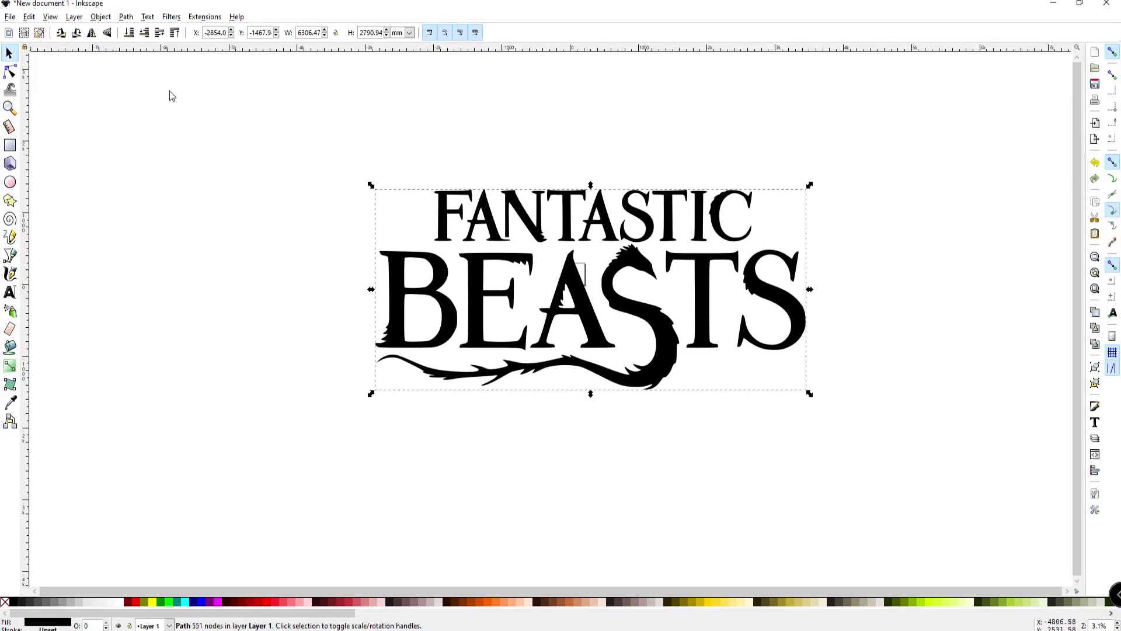
click(10, 17)
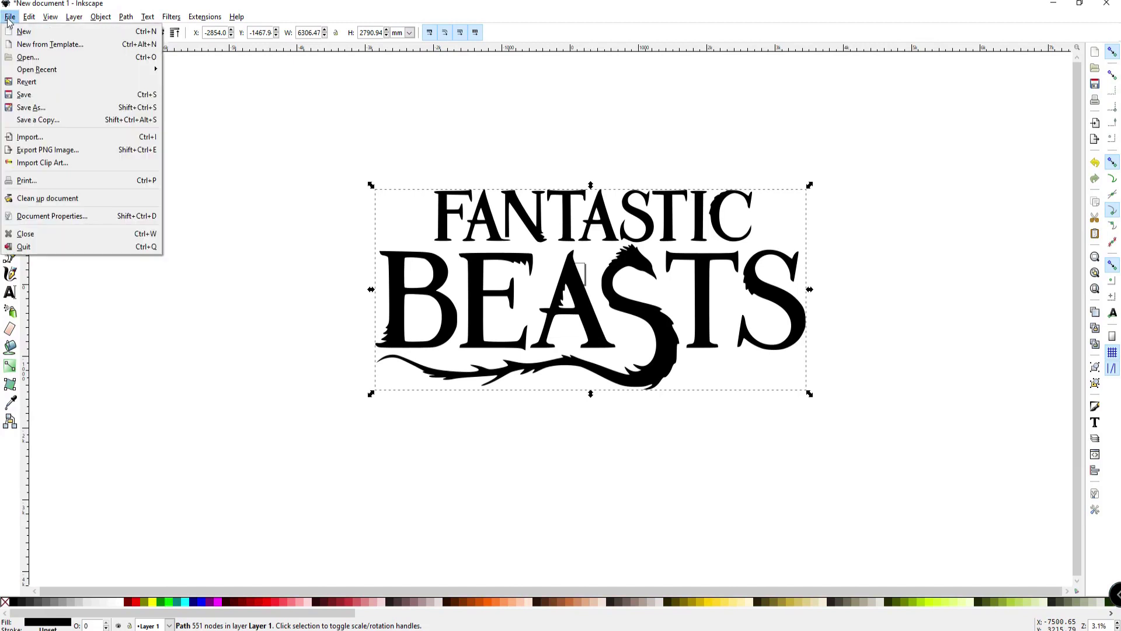
- Save the traced logo drawing under the file name Fantastic Beasts.svg
click(39, 100)
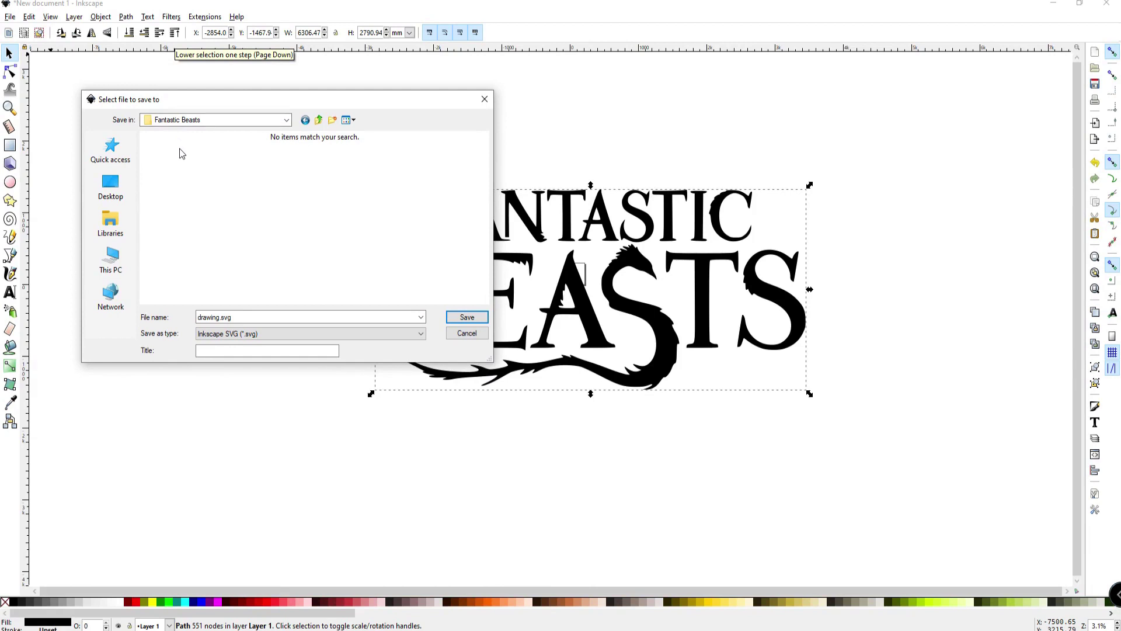
click(243, 318)
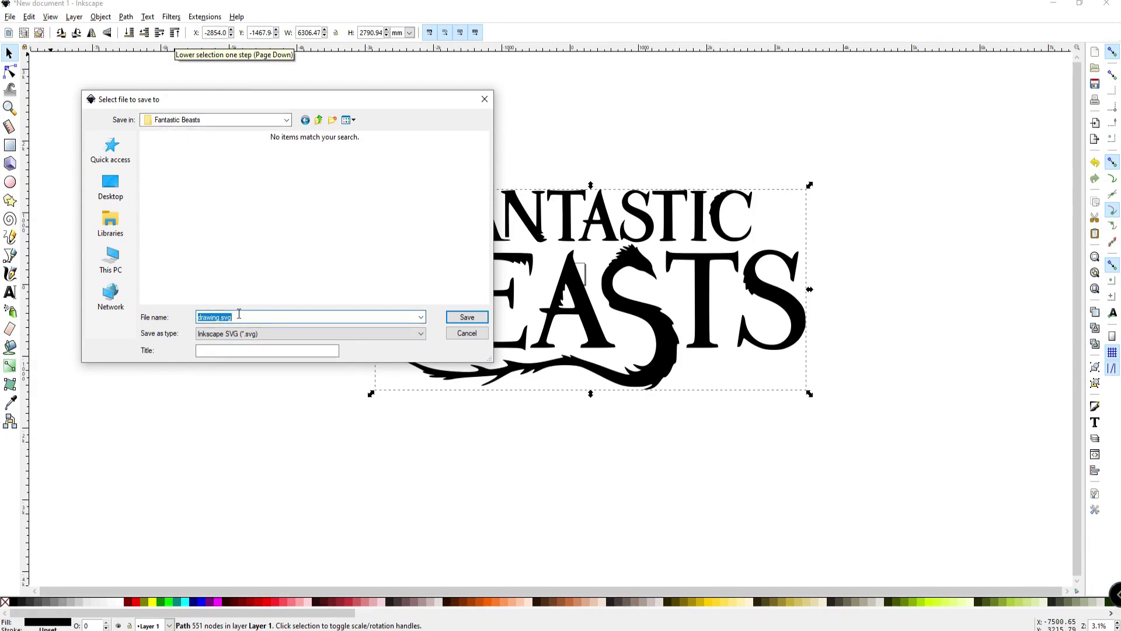
text(F)
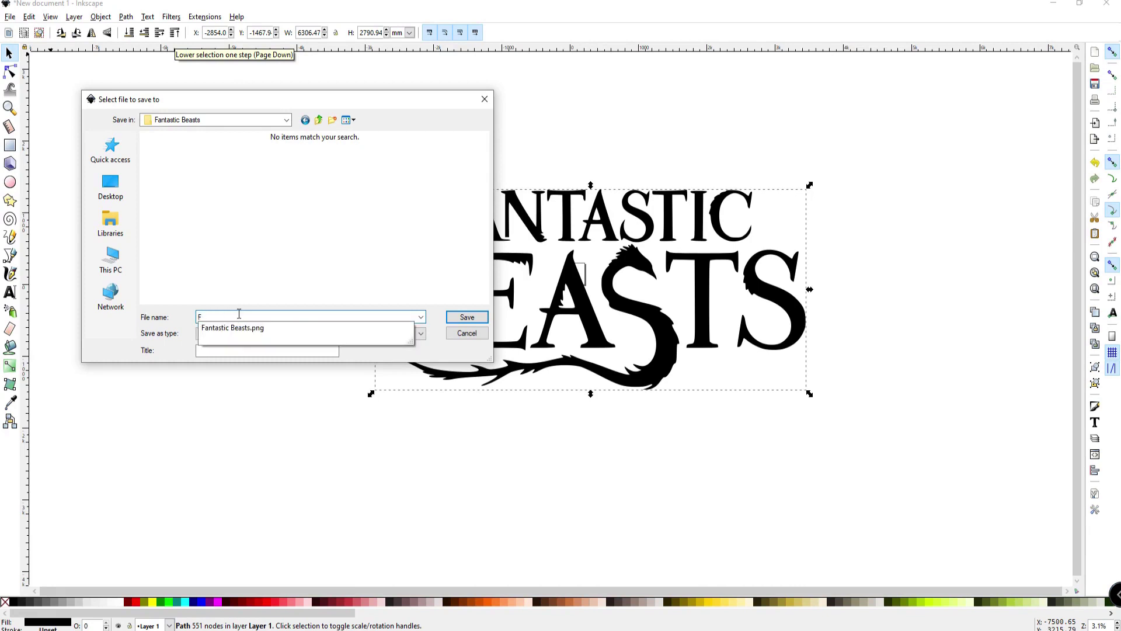
key(Down)
key(BackSpace)
key(BackSpace)
click(462, 317)
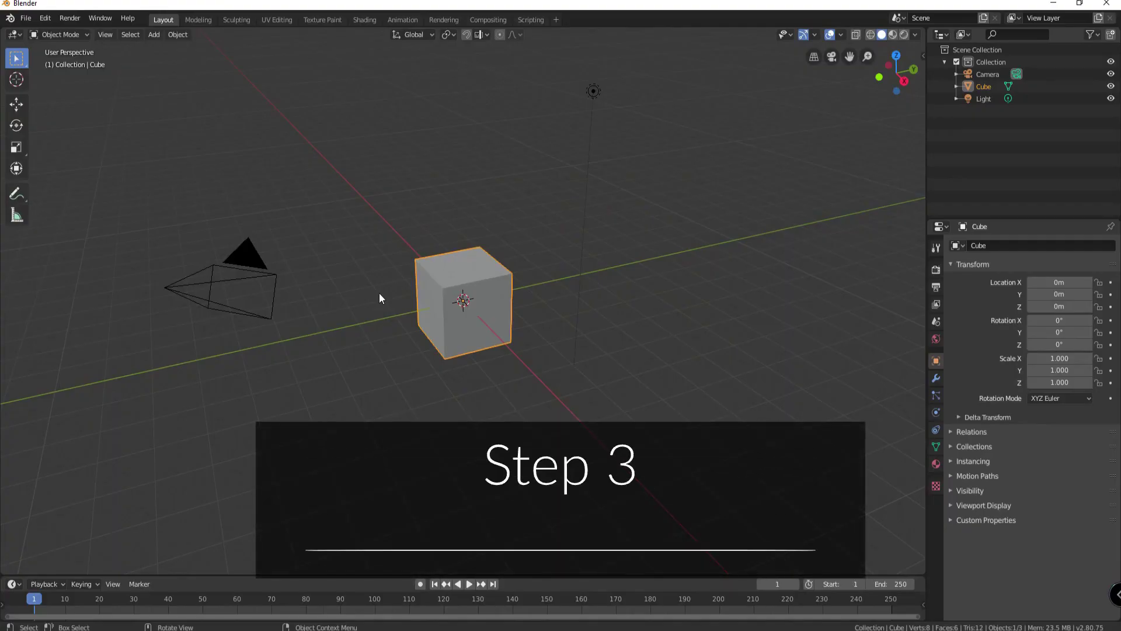
- Delete the default cube and import Fantastic Beasts.svg as Scalable Vector Graphics
key(Delete)
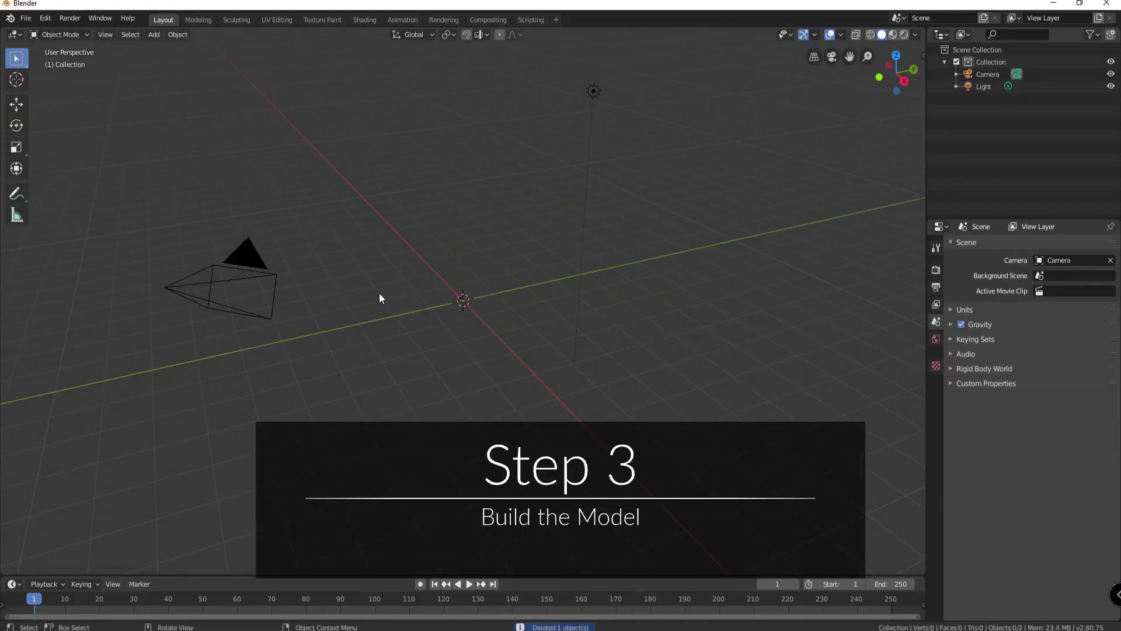
click(25, 19)
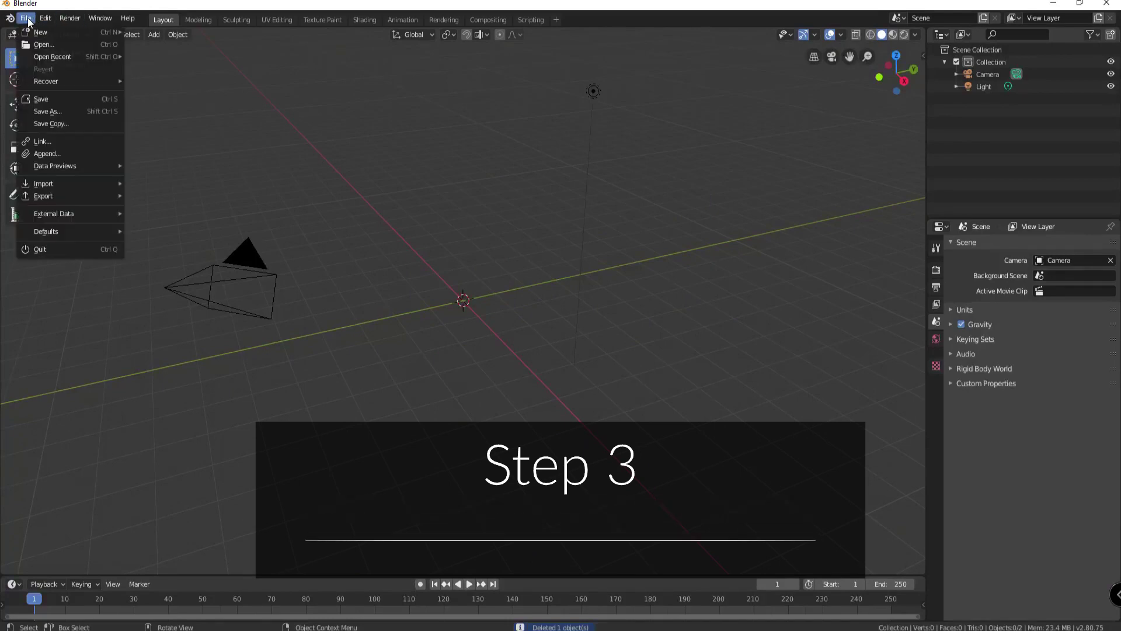
mouse_move(65, 181)
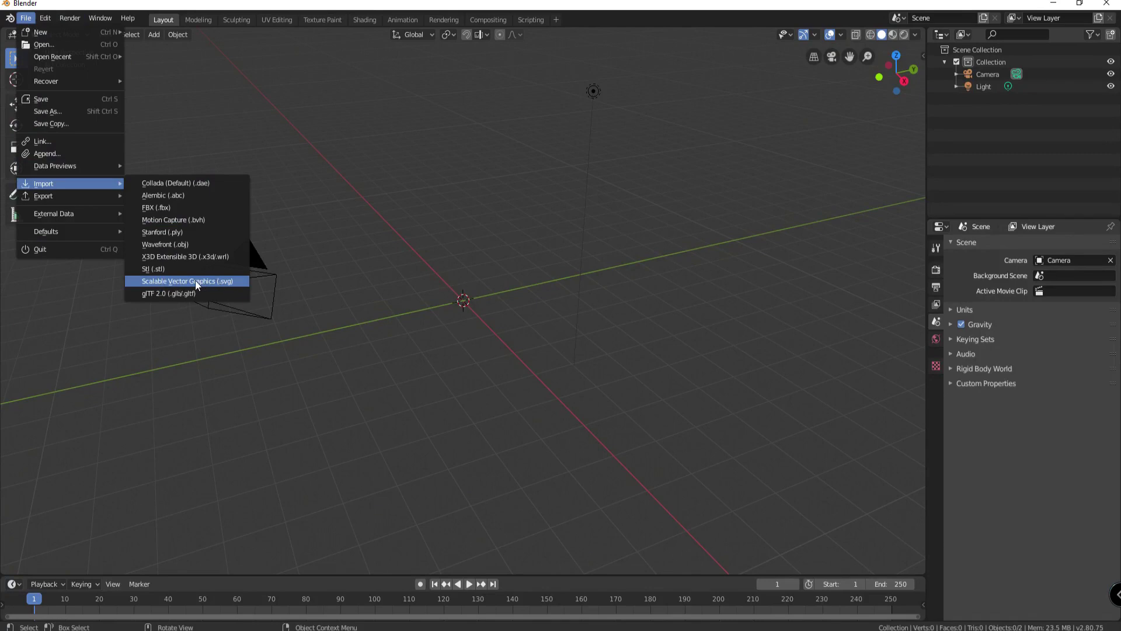
click(195, 284)
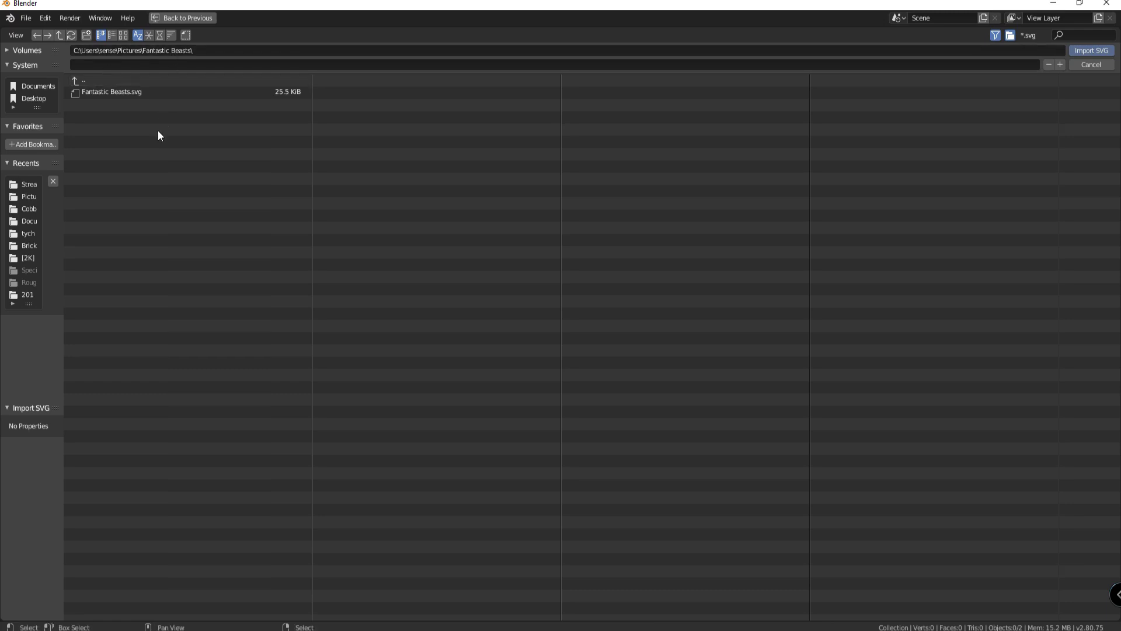
click(100, 92)
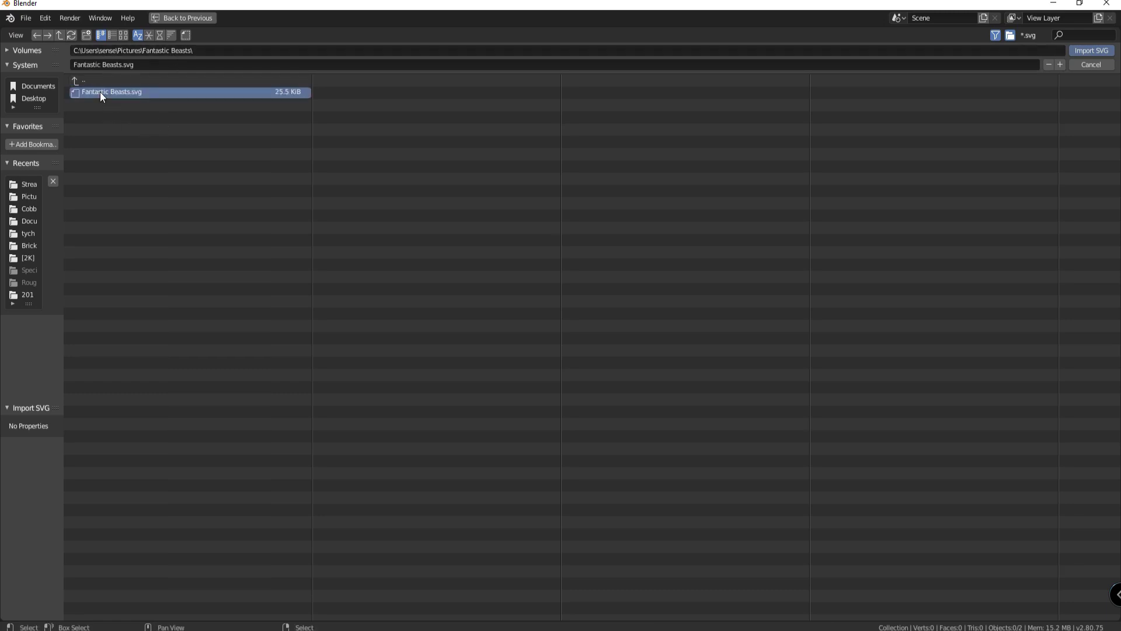
click(1084, 52)
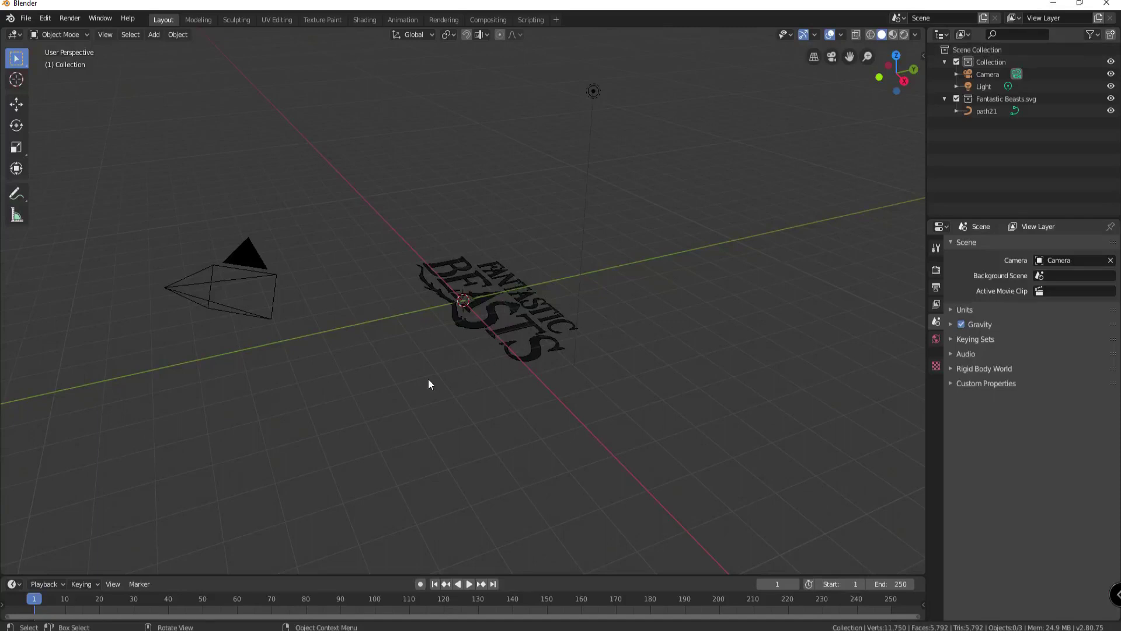
- Select the path21 logo curve and set its X rotation to 90°
drag(429, 381, 512, 405)
click(510, 296)
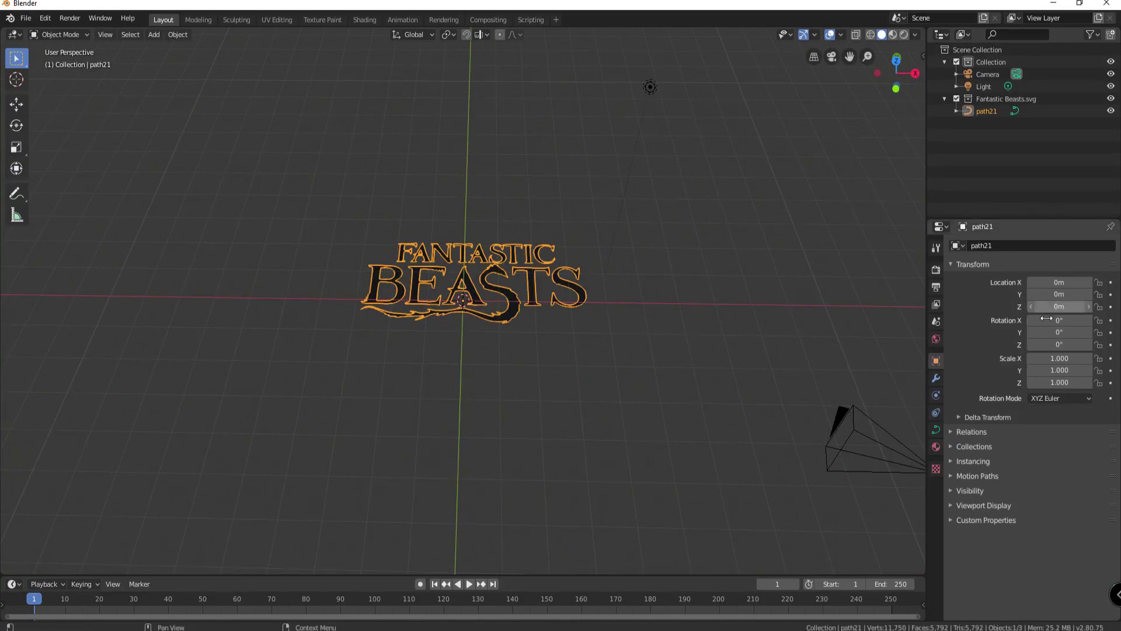
click(1053, 320)
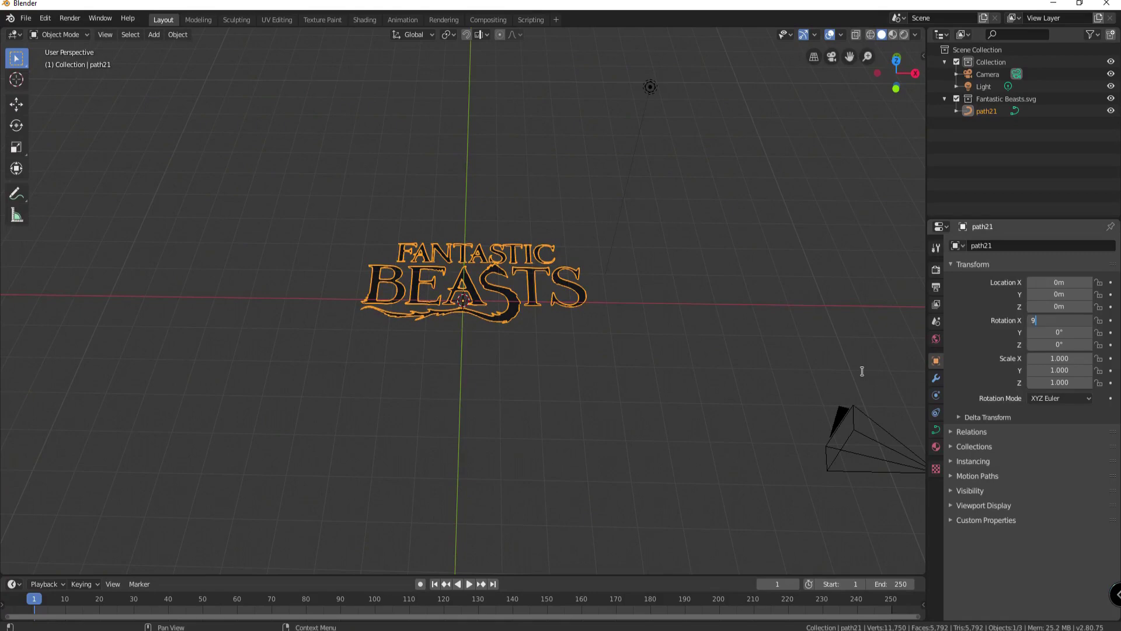
text(90)
key(Return)
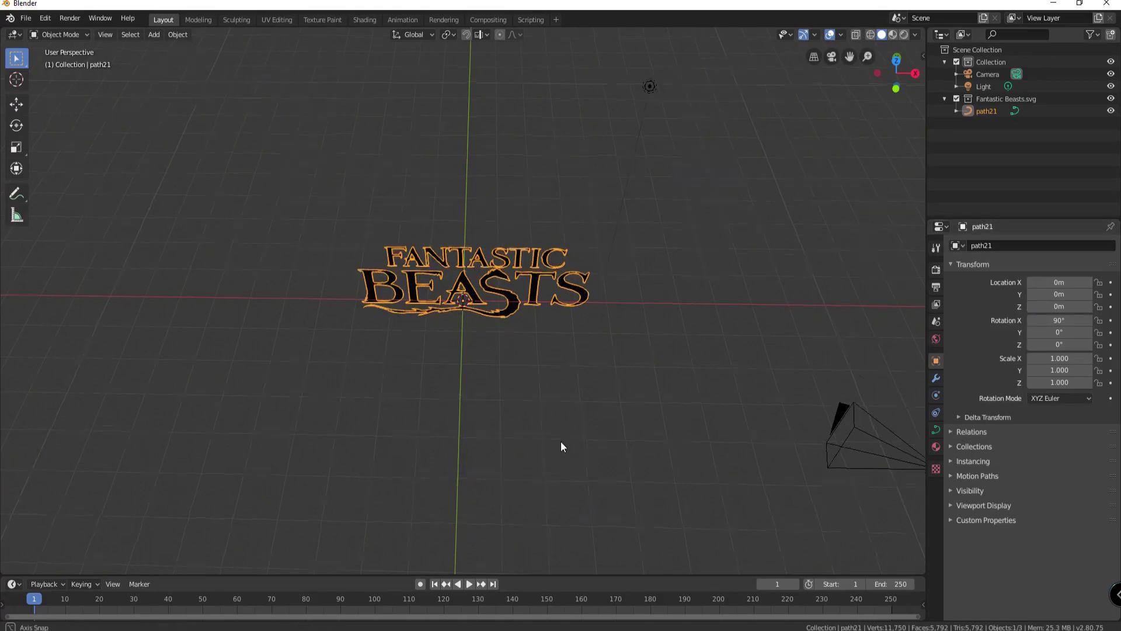
- Centre path21's geometry on its origin with Set Origin > Geometry to Origin
drag(561, 440, 498, 333)
scroll(501, 333, up, 4)
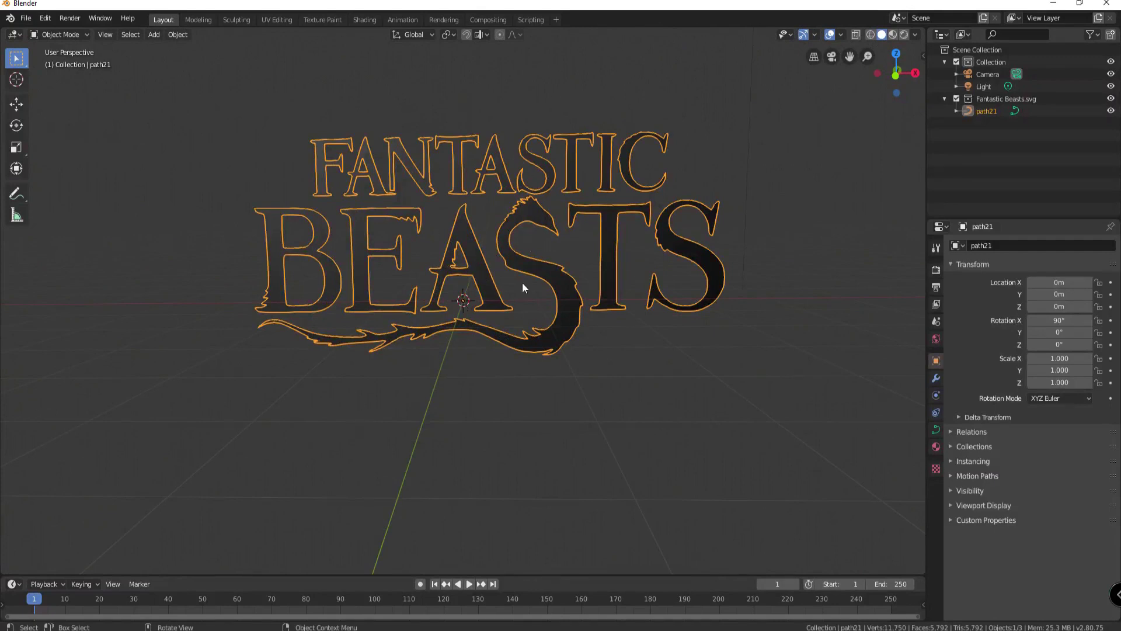
scroll(526, 306, down, 2)
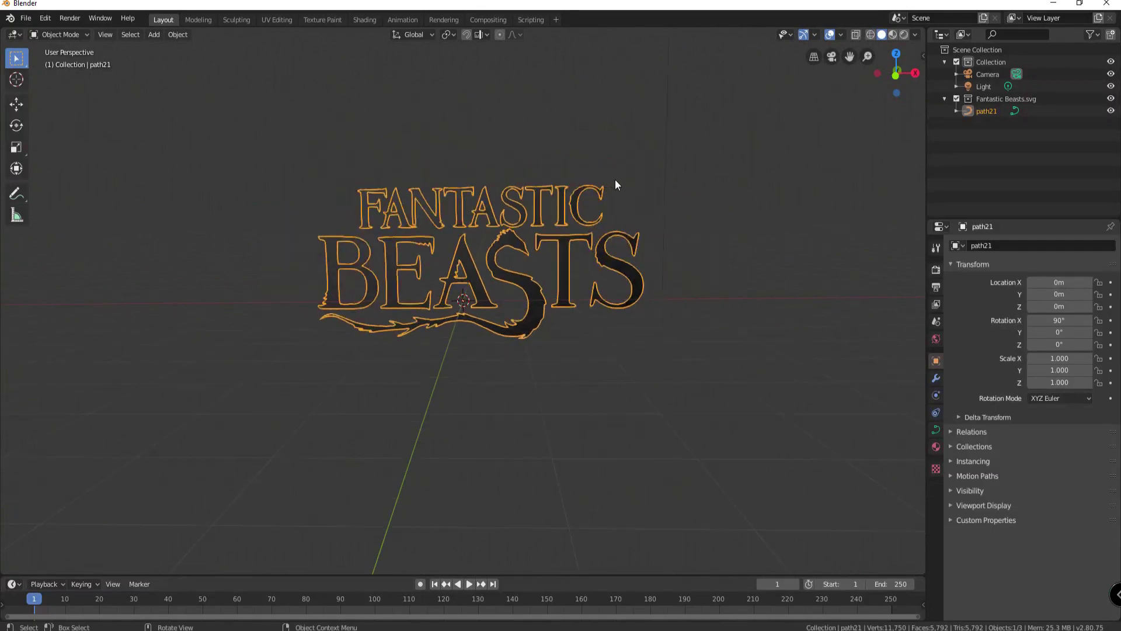
key(s)
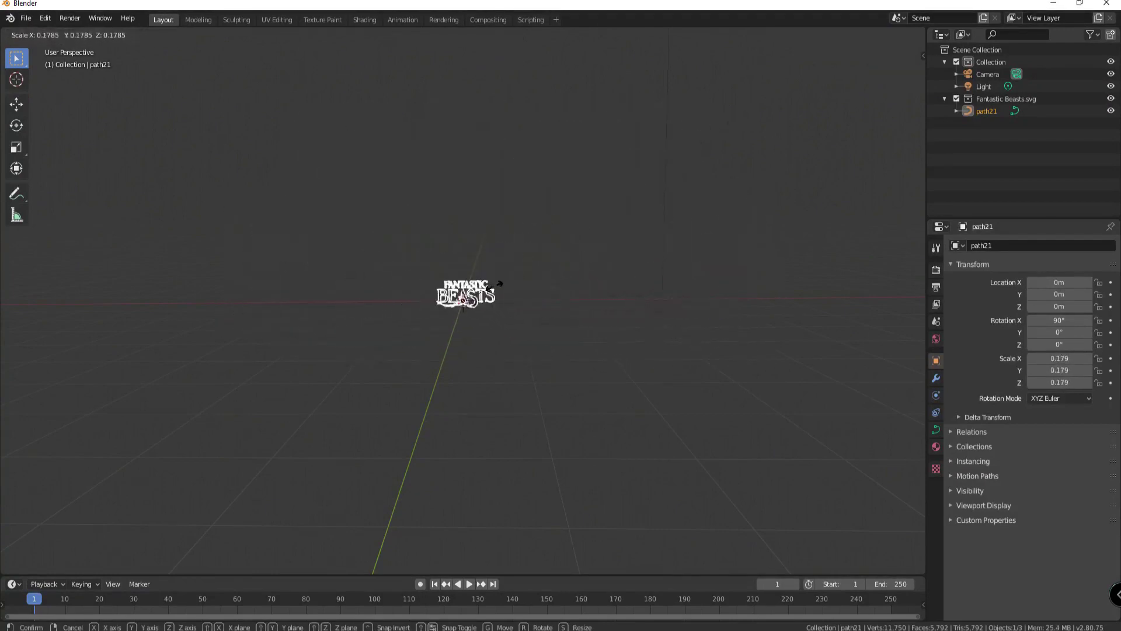
key(Escape)
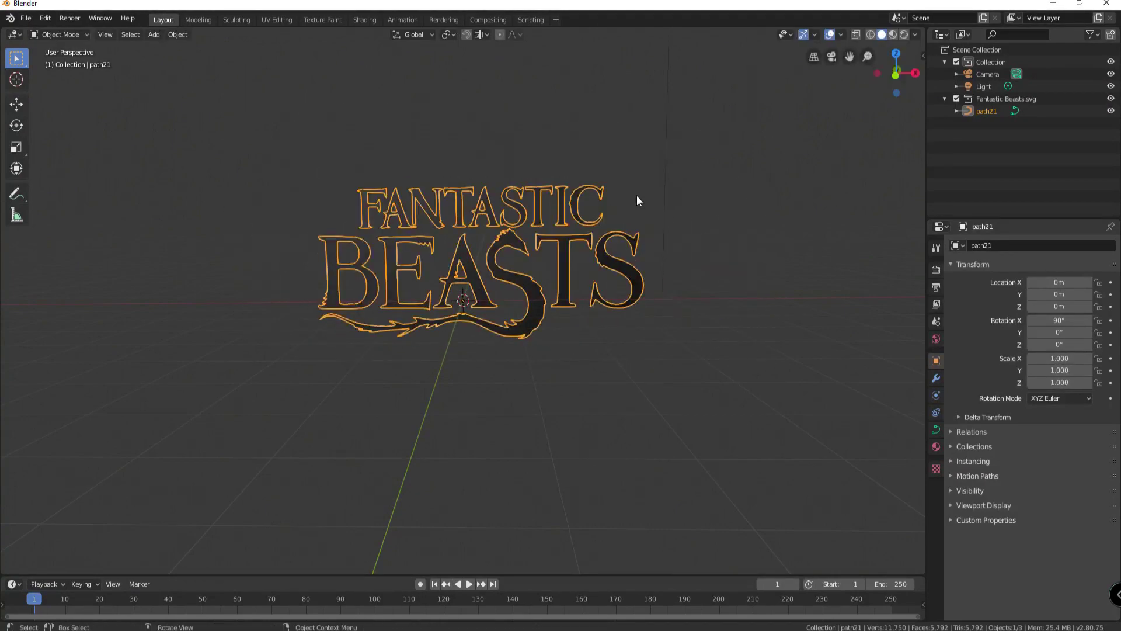
key(r)
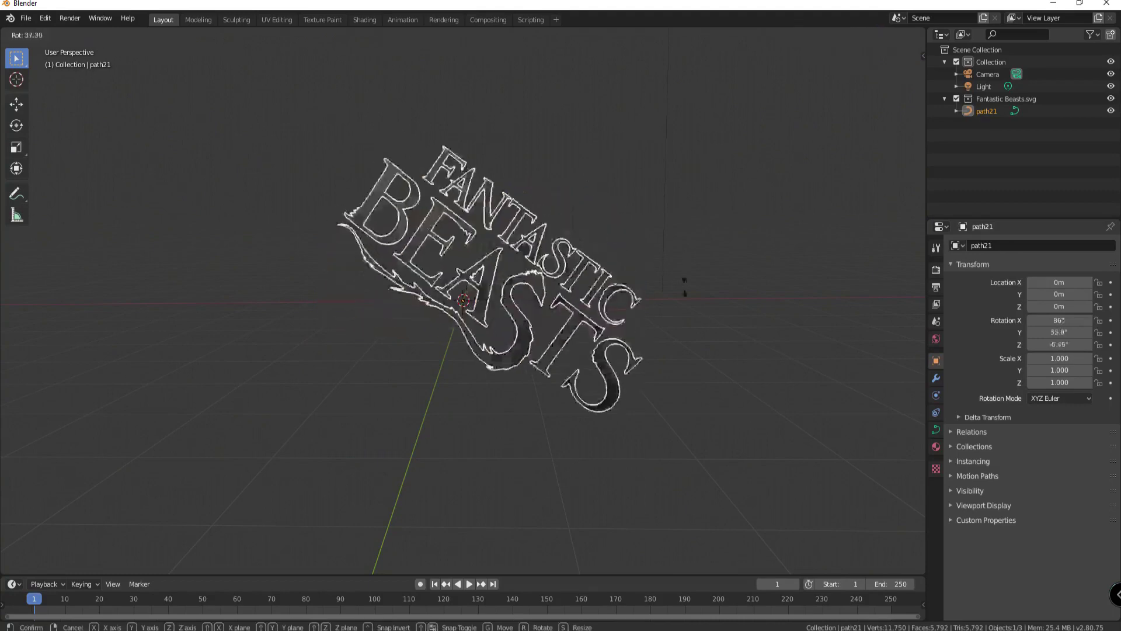
key(Escape)
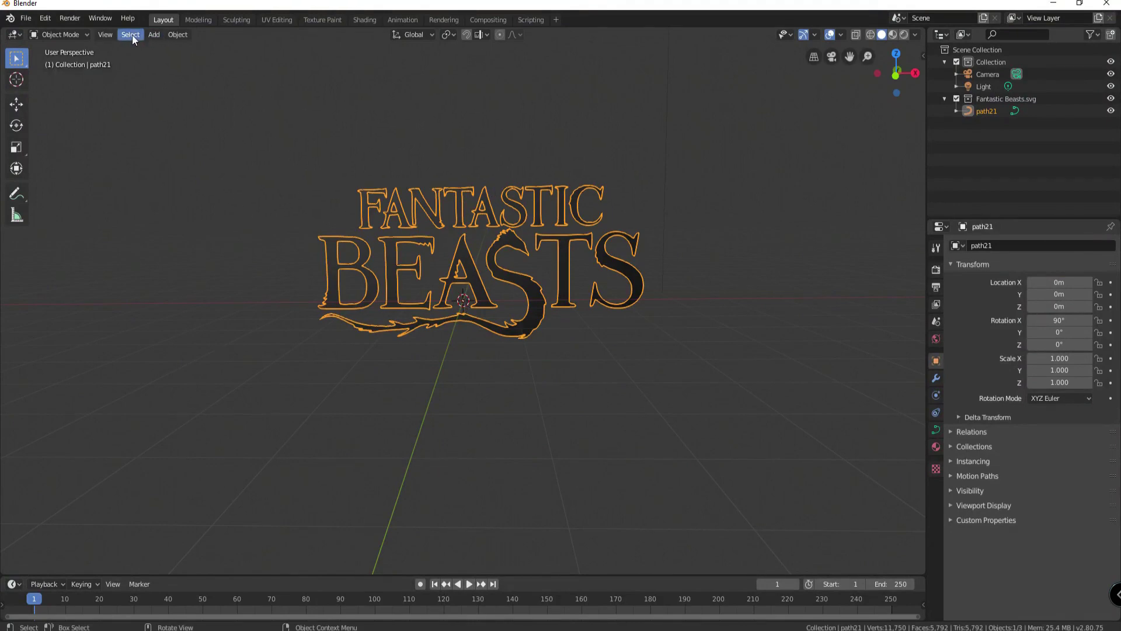
click(177, 35)
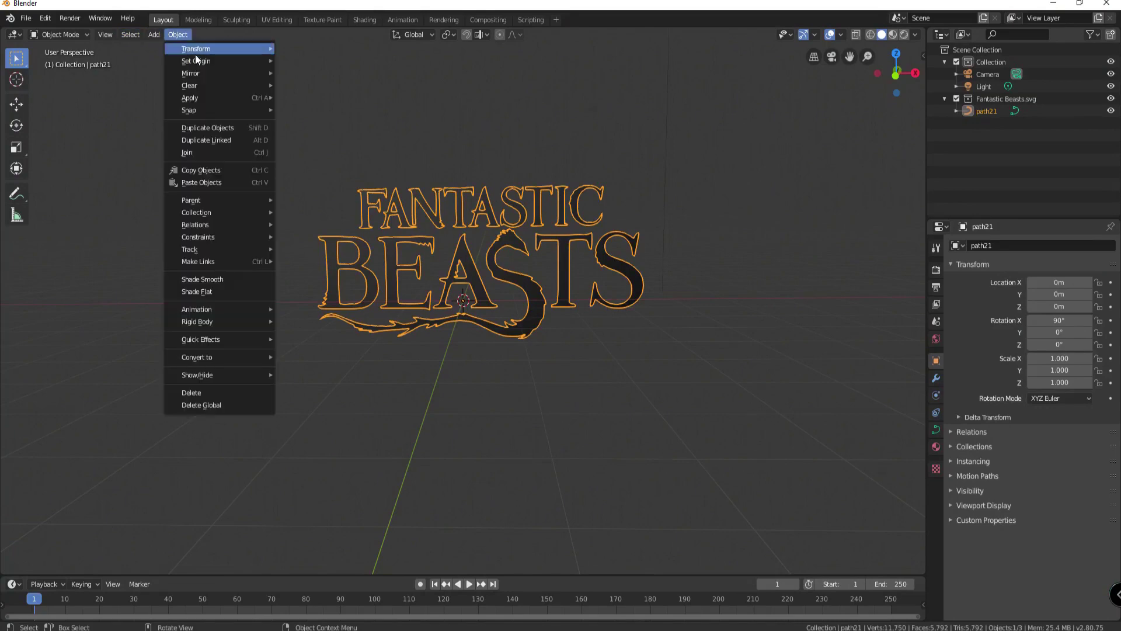
mouse_move(200, 62)
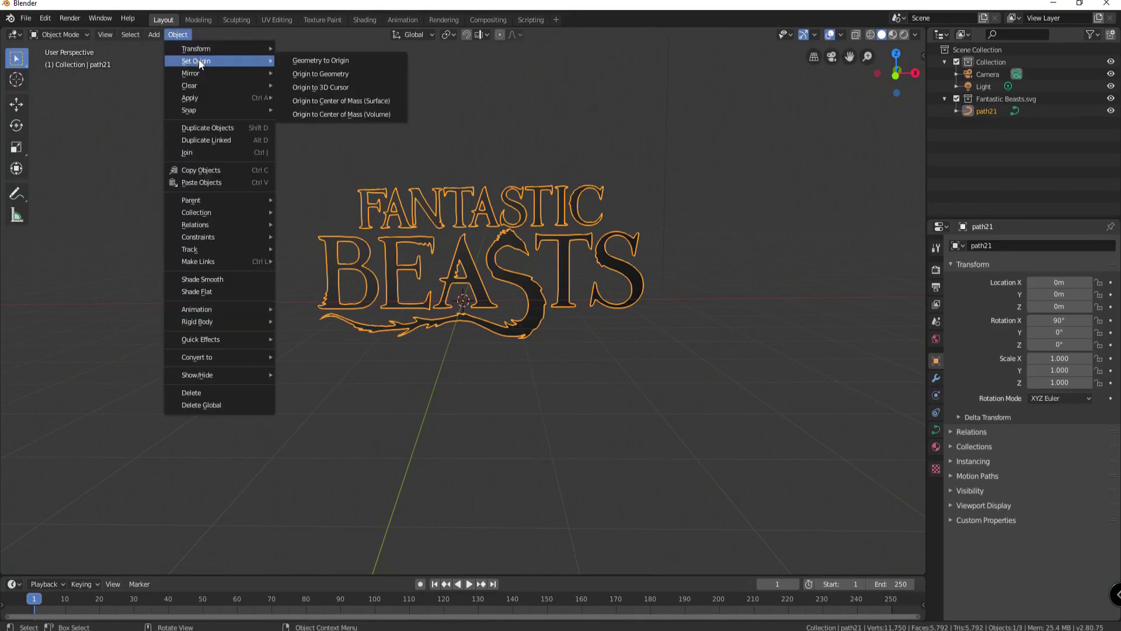
click(342, 61)
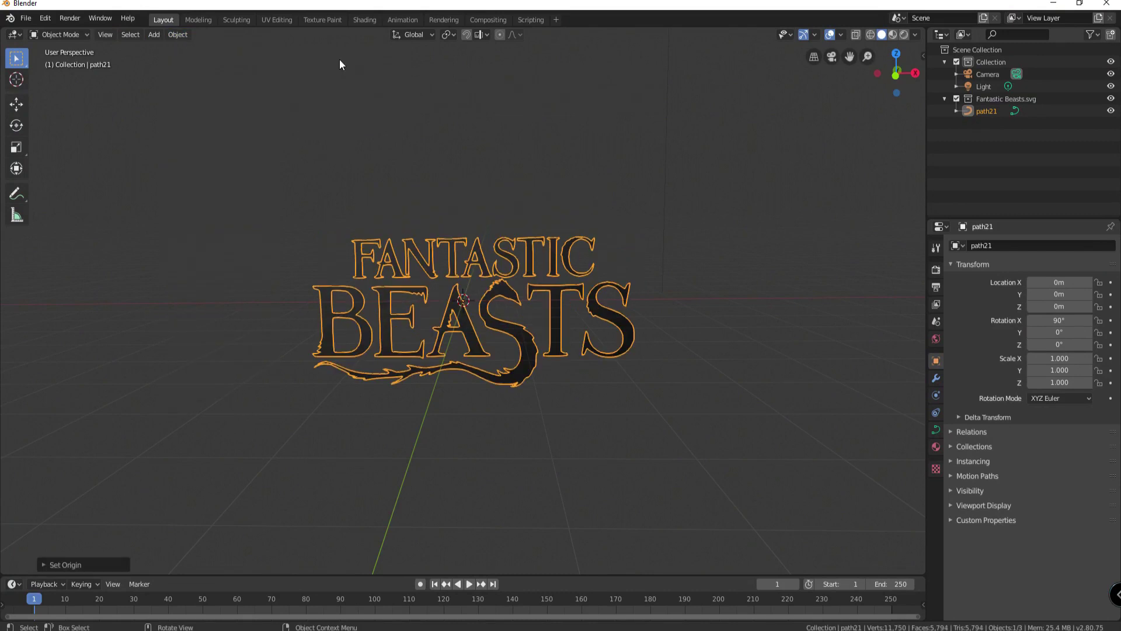
- In the curve's Geometry settings, extrude the logo 0.32 m and bevel it 0.01 m
click(936, 431)
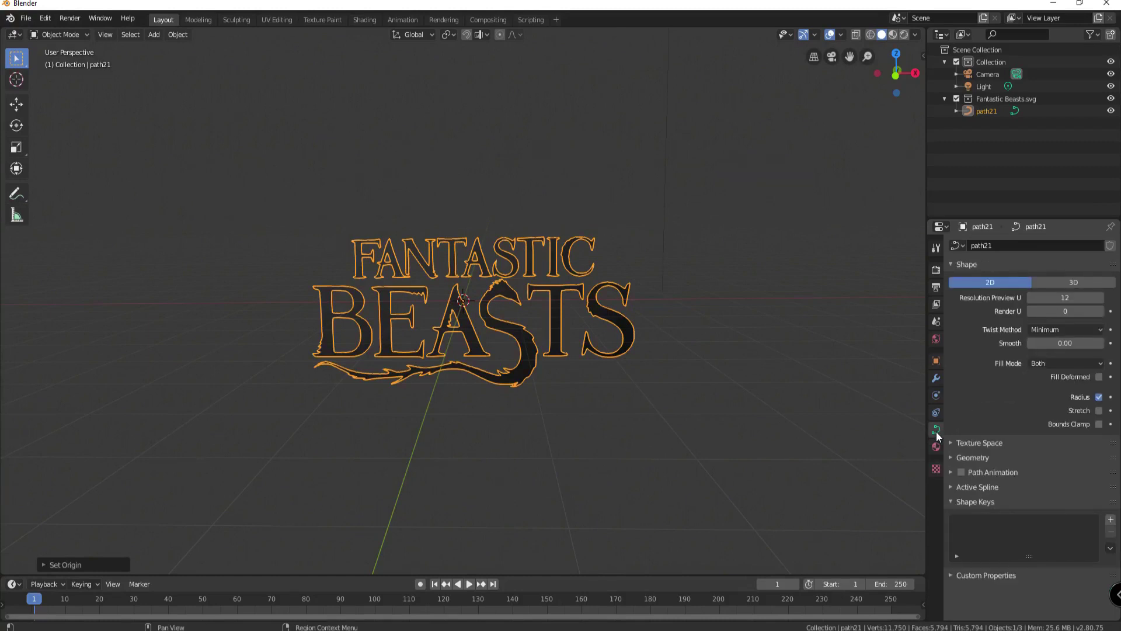
click(952, 458)
scroll(969, 464, down, 5)
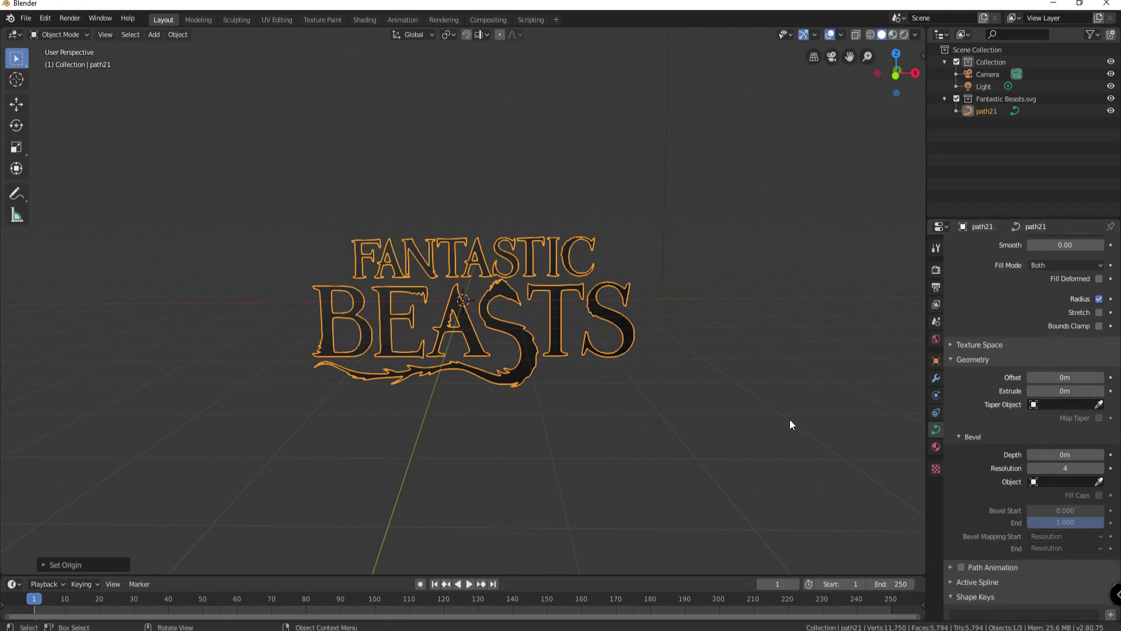
drag(790, 419, 668, 423)
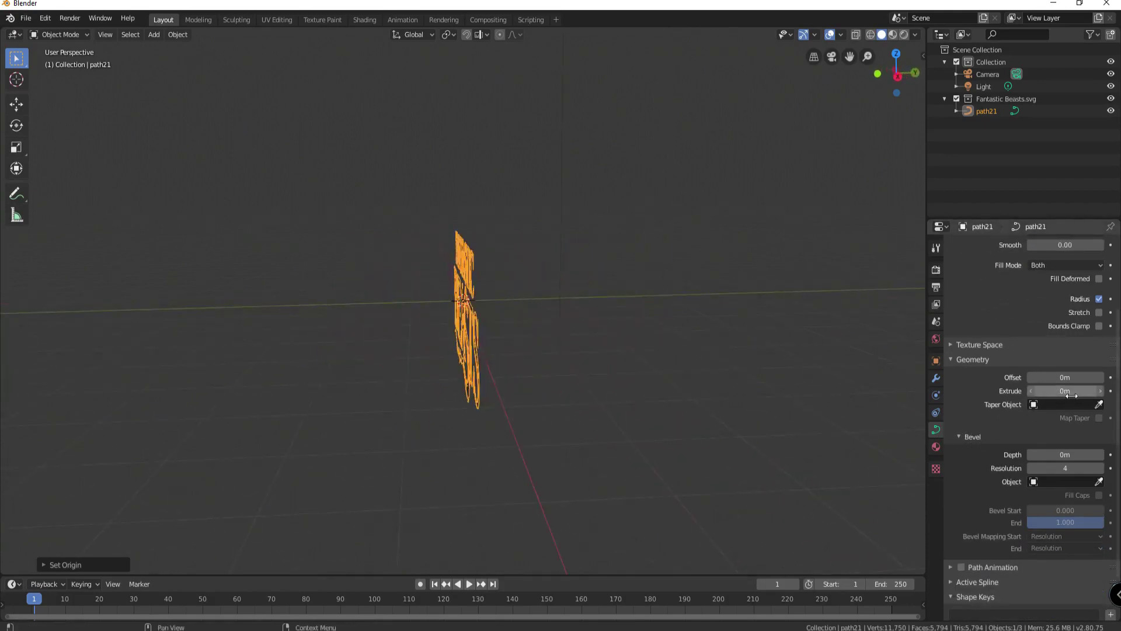
drag(1067, 391, 1094, 391)
drag(608, 428, 561, 370)
scroll(555, 368, up, 4)
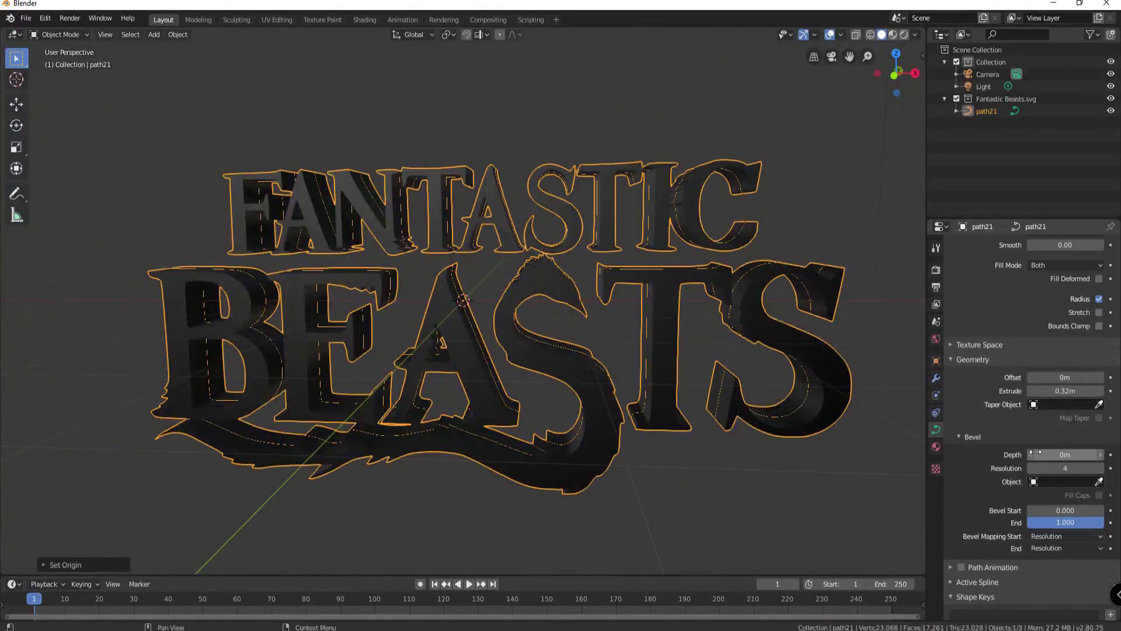
click(1095, 457)
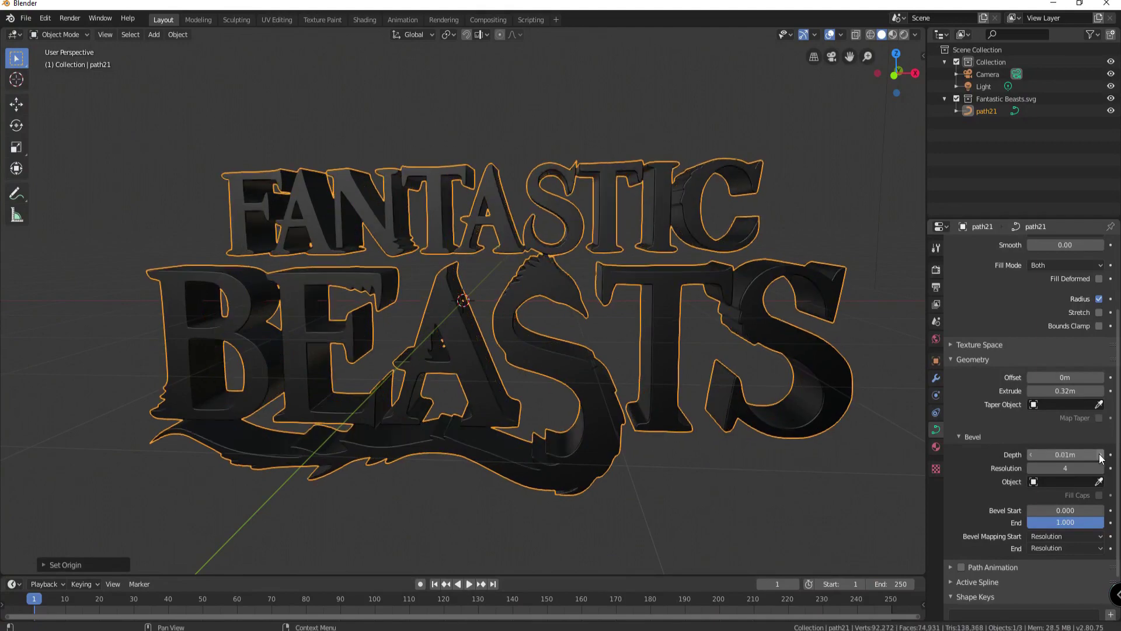
- Try an outline offset of -0.01 m, reset it to 0 m, and inspect the logo
mouse_move(750, 488)
mouse_down()
mouse_move(742, 482)
mouse_move(806, 491)
mouse_move(695, 483)
mouse_move(692, 494)
mouse_move(738, 491)
mouse_move(731, 484)
mouse_up()
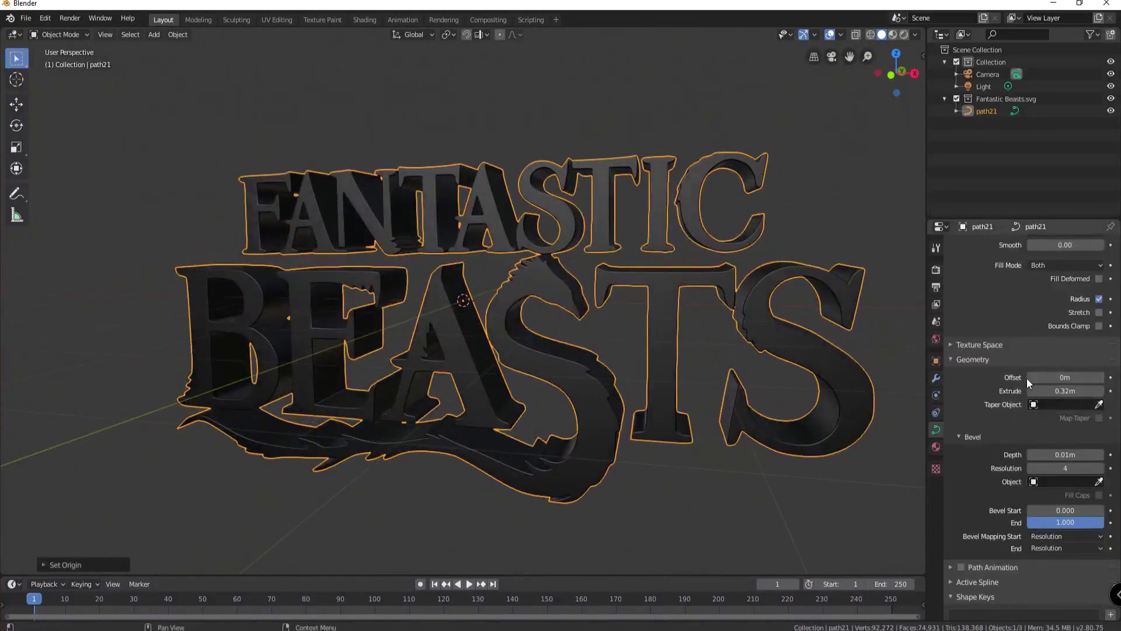
mouse_move(677, 462)
mouse_down()
mouse_move(668, 464)
mouse_move(689, 462)
mouse_move(694, 475)
mouse_move(695, 466)
mouse_up()
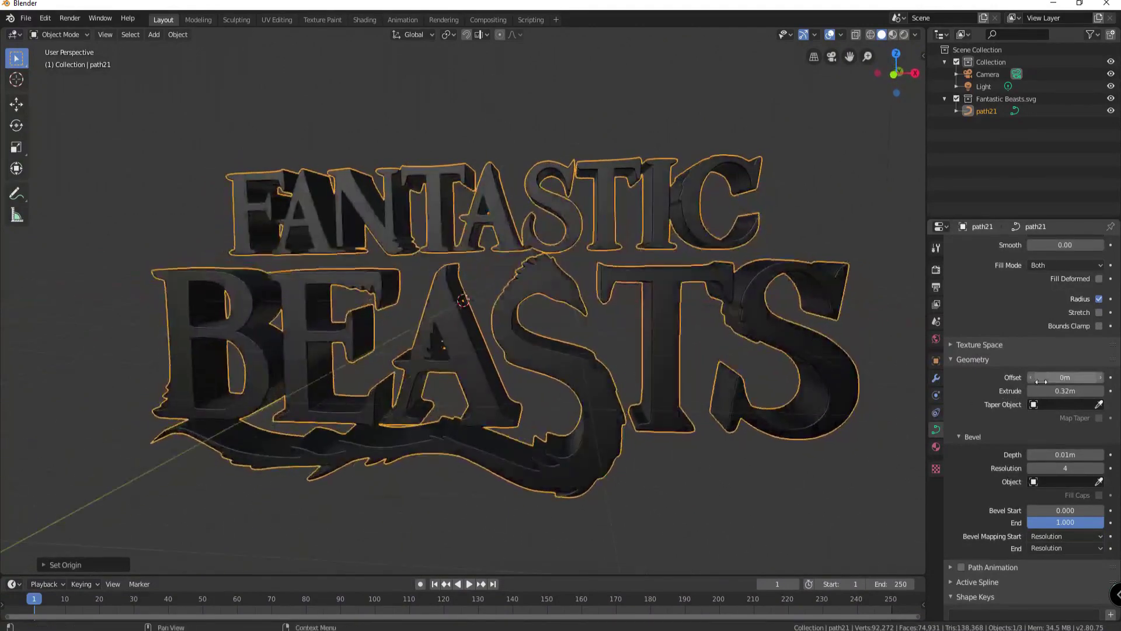
click(1031, 378)
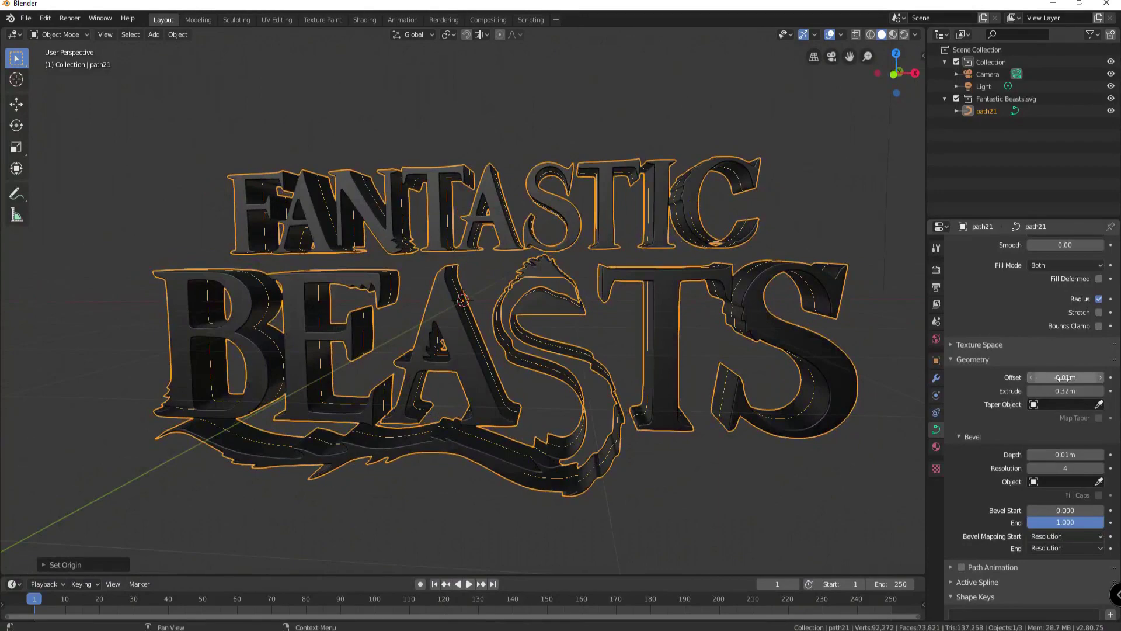
click(1100, 377)
drag(801, 471, 758, 493)
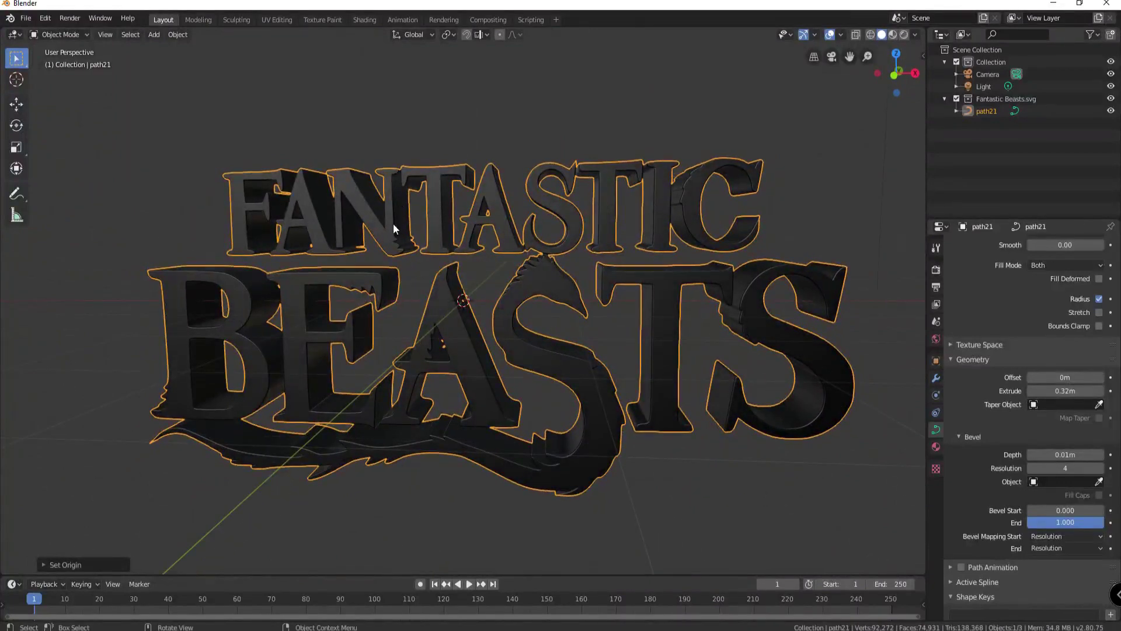
drag(743, 491, 719, 465)
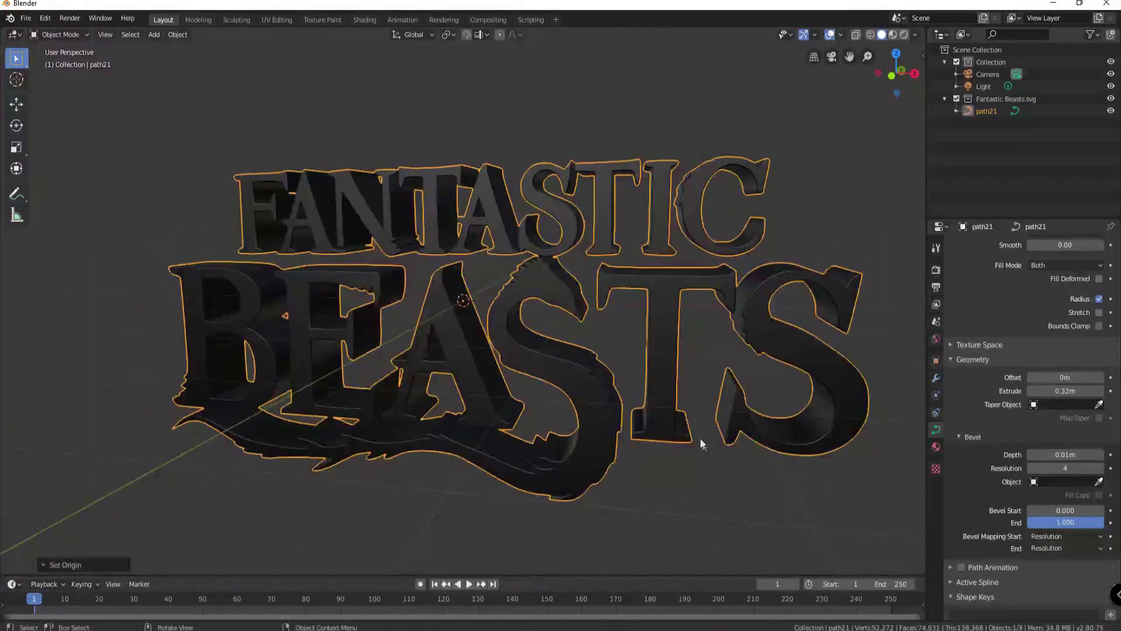
scroll(717, 441, down, 3)
mouse_move(643, 453)
mouse_down()
mouse_move(625, 456)
mouse_move(639, 436)
mouse_up()
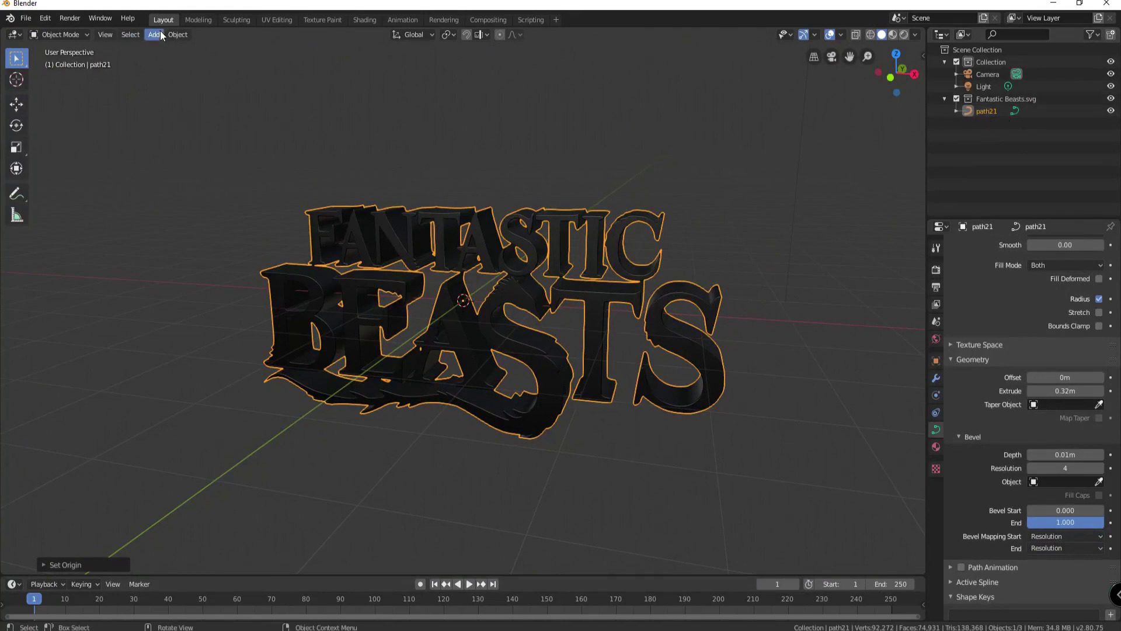
- Convert the path21 curve with Object > Convert to > Mesh and inspect the resulting mesh
click(178, 34)
mouse_move(245, 357)
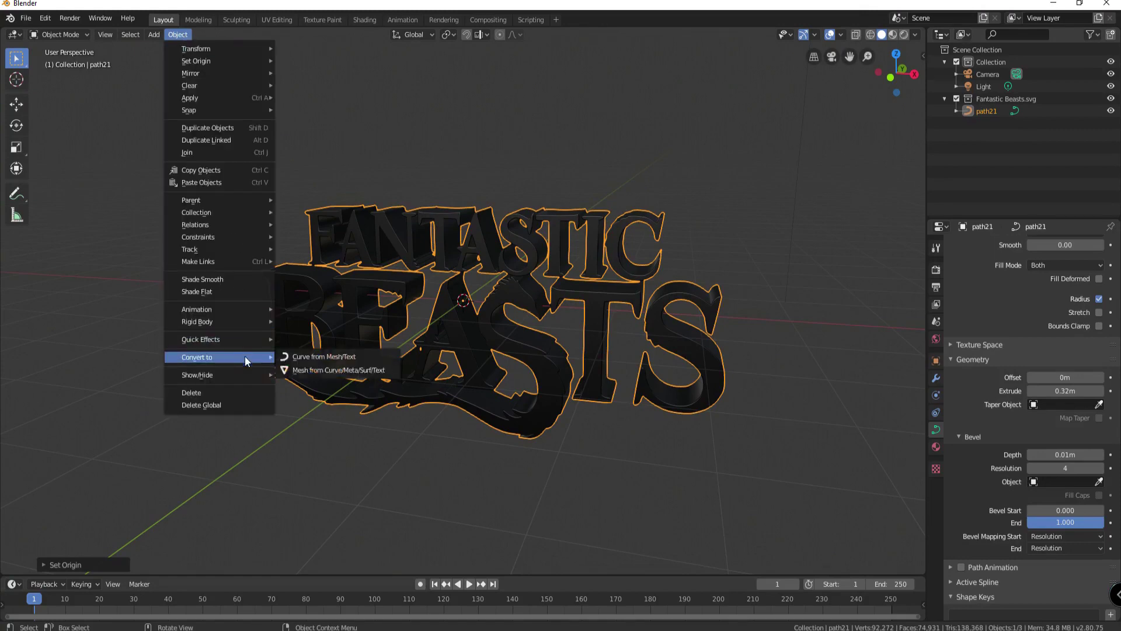
click(320, 371)
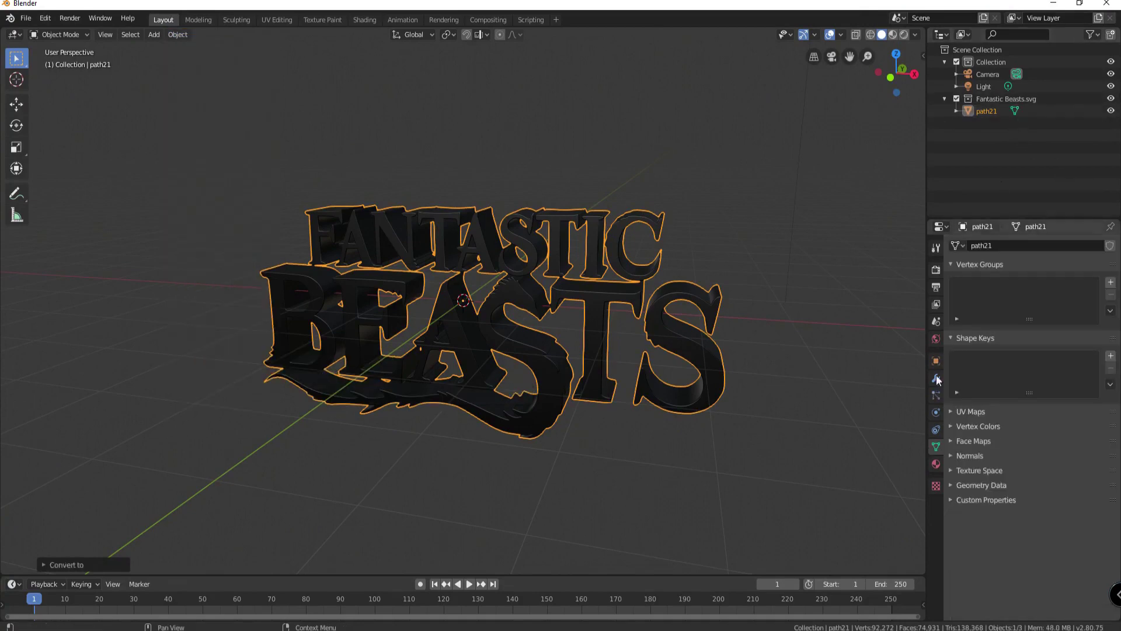
mouse_move(636, 438)
mouse_down()
mouse_move(625, 445)
mouse_move(633, 471)
mouse_move(634, 438)
mouse_up()
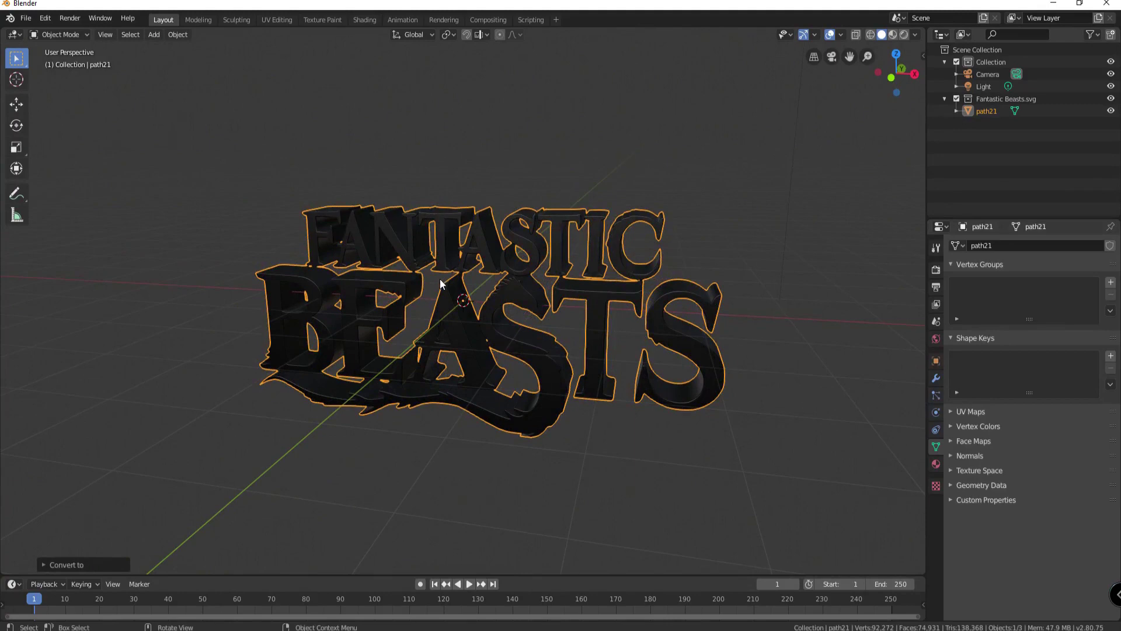
- In UV Editing, select all of path21 and Smart UV Project it, then switch to Shading
click(274, 21)
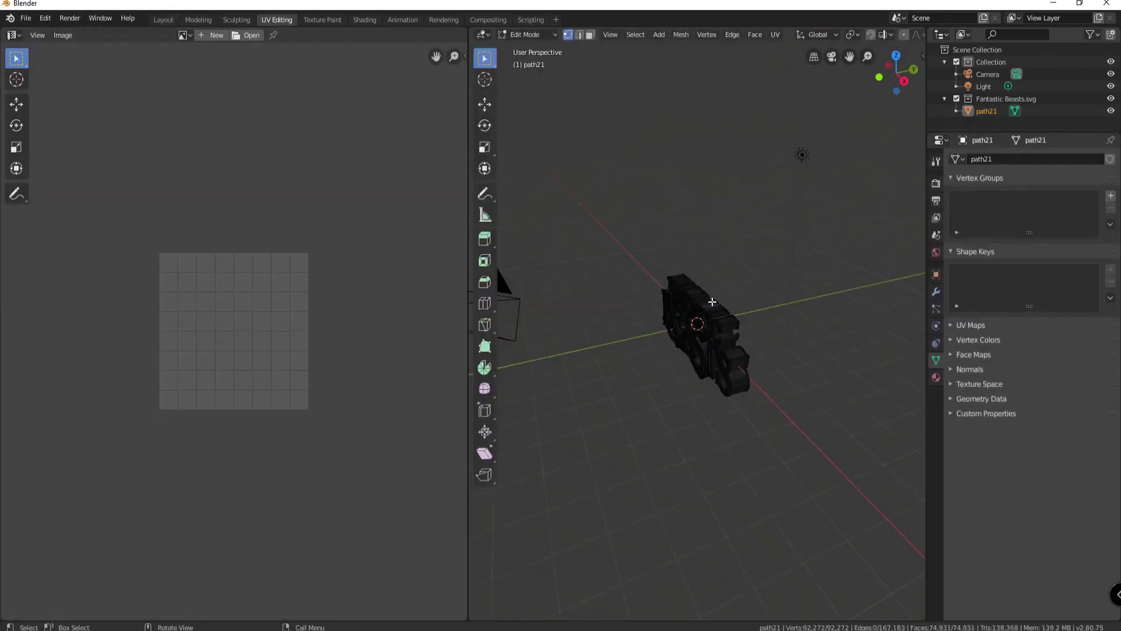
key(a)
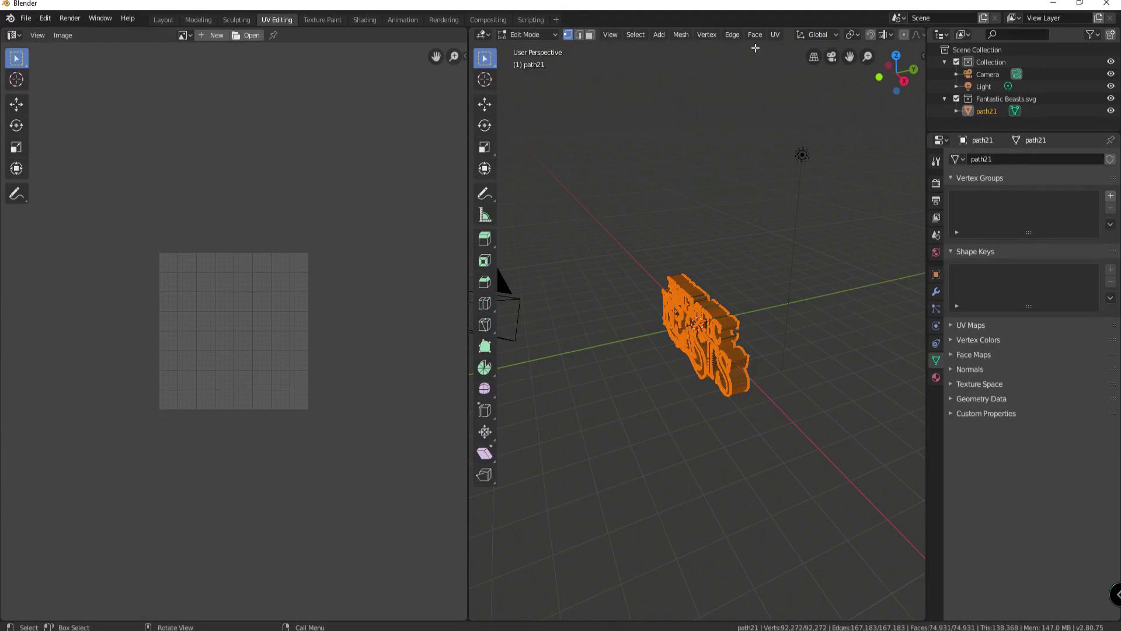
click(775, 34)
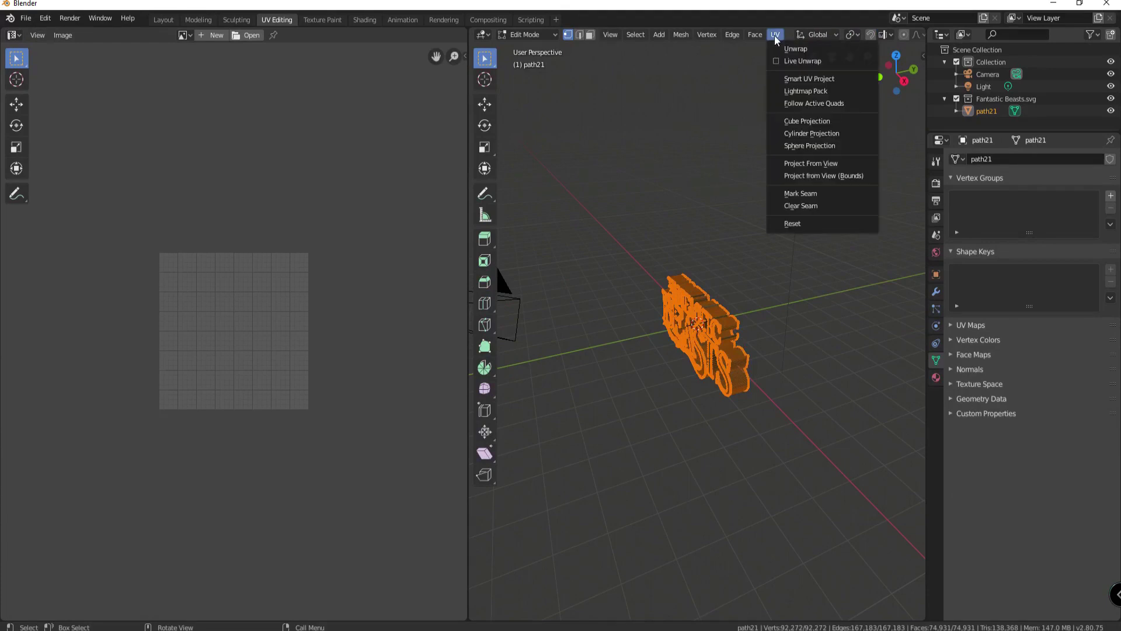
click(800, 79)
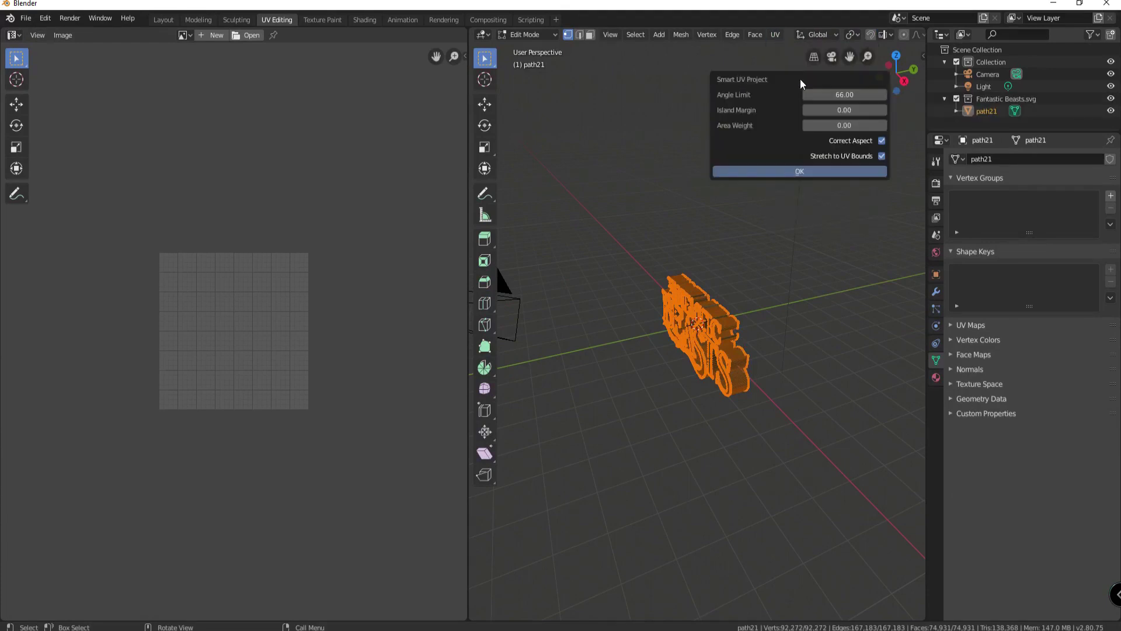
click(799, 171)
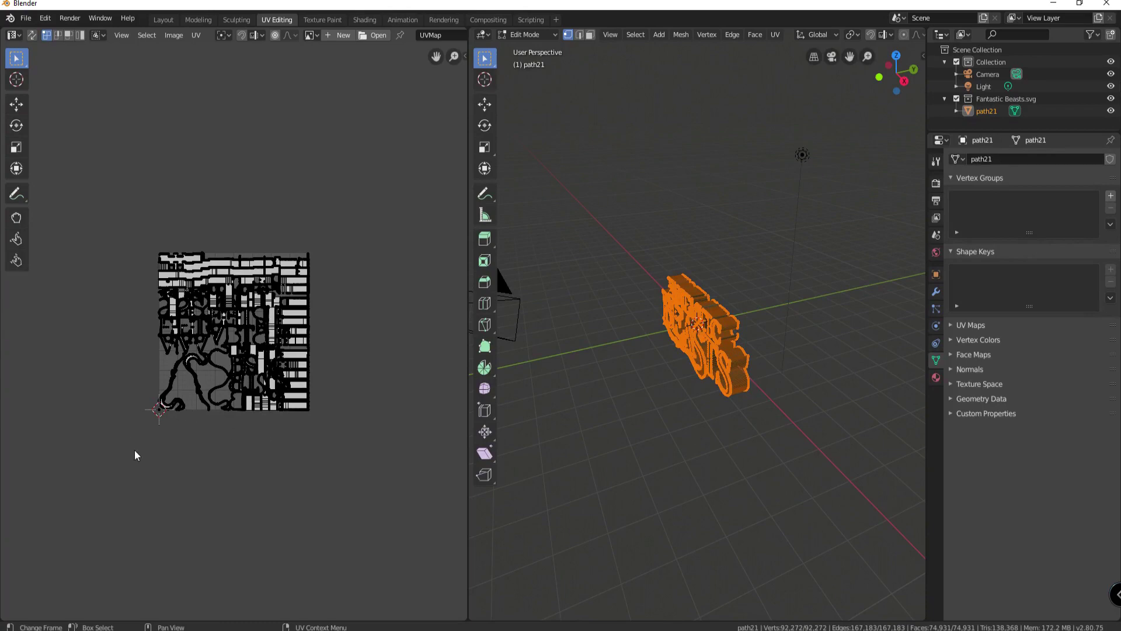
scroll(225, 377, up, 5)
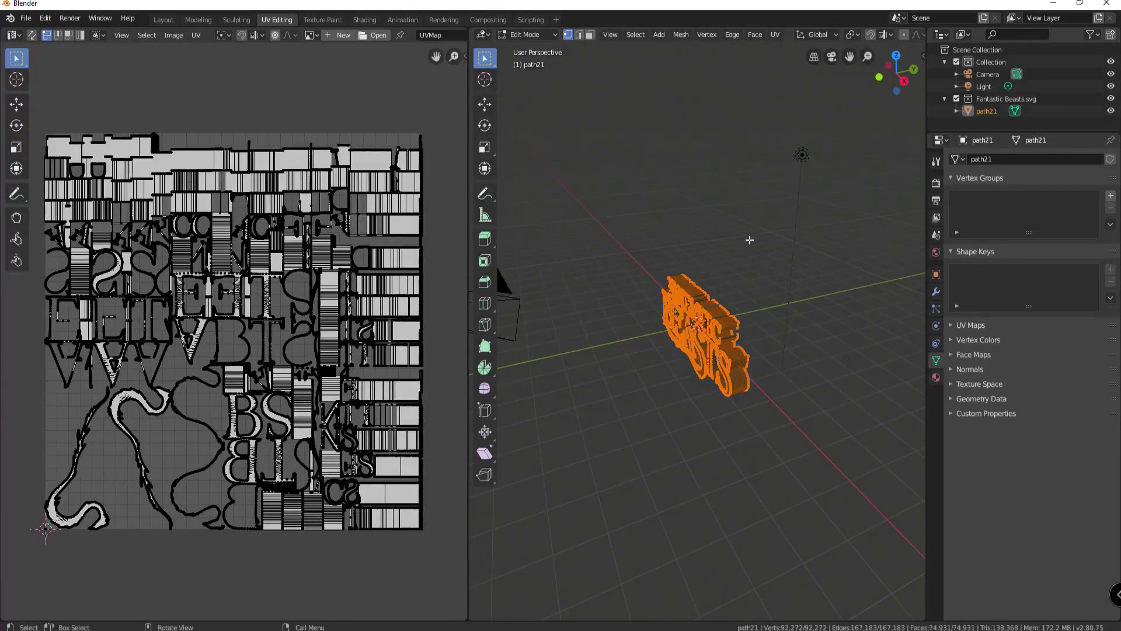
click(360, 19)
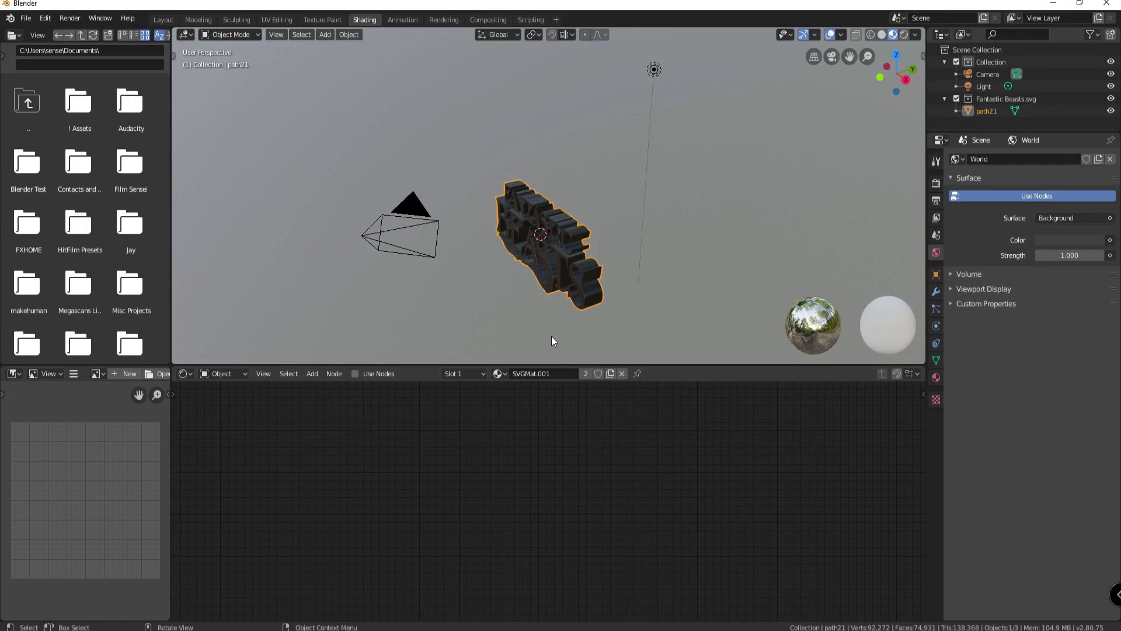
- Assign the plain white Material to path21 in place of SVGMat.001 and view it from the front
click(506, 372)
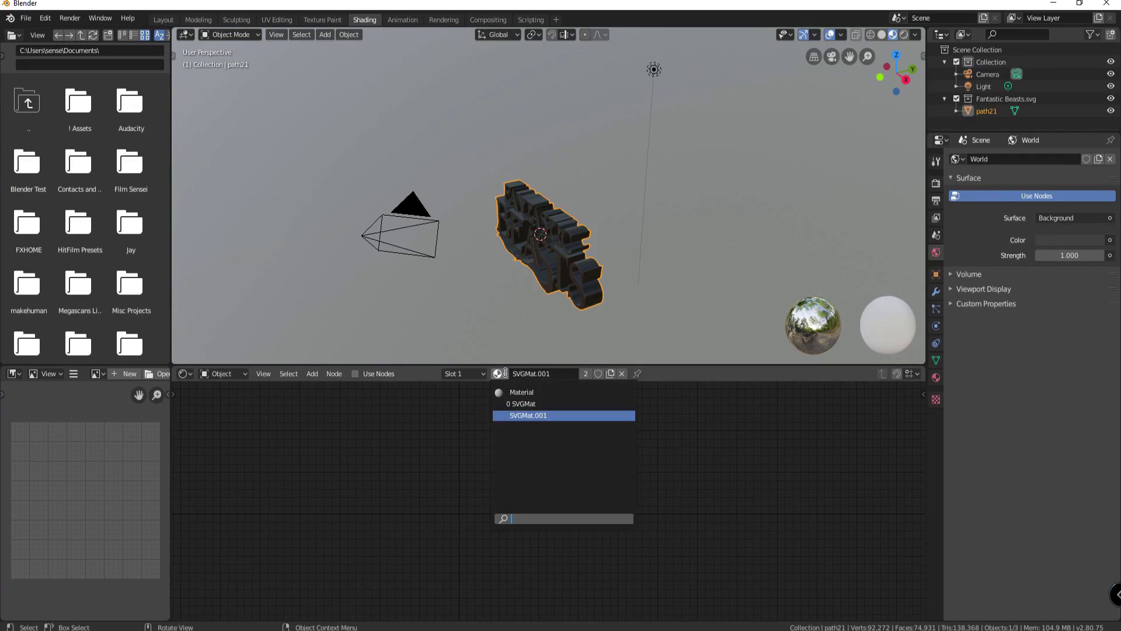
click(529, 393)
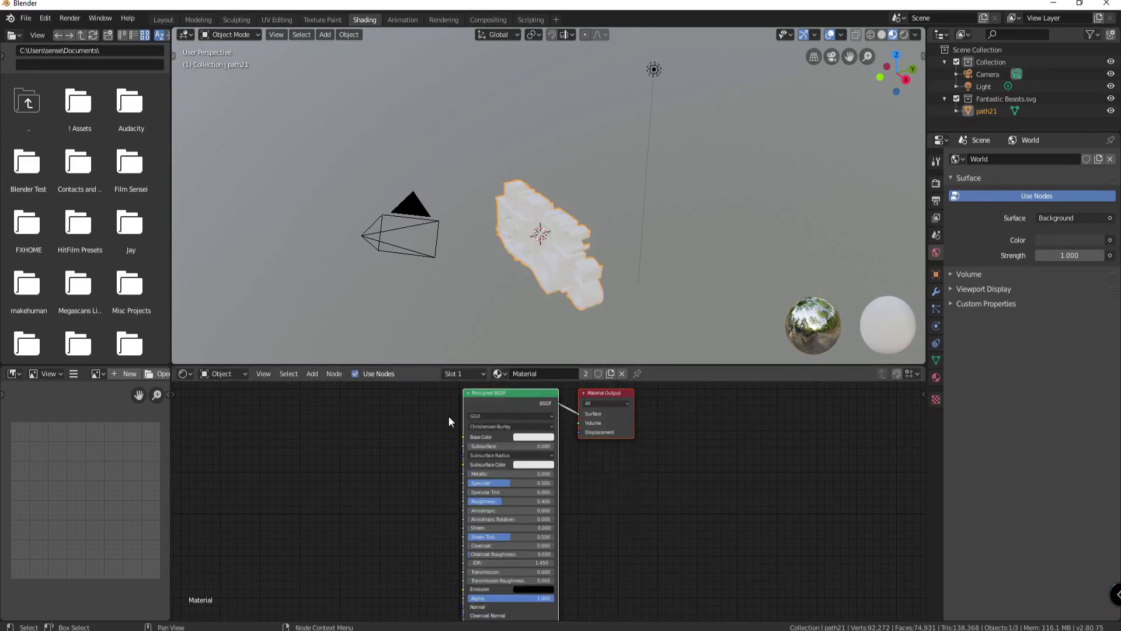
drag(565, 314, 622, 299)
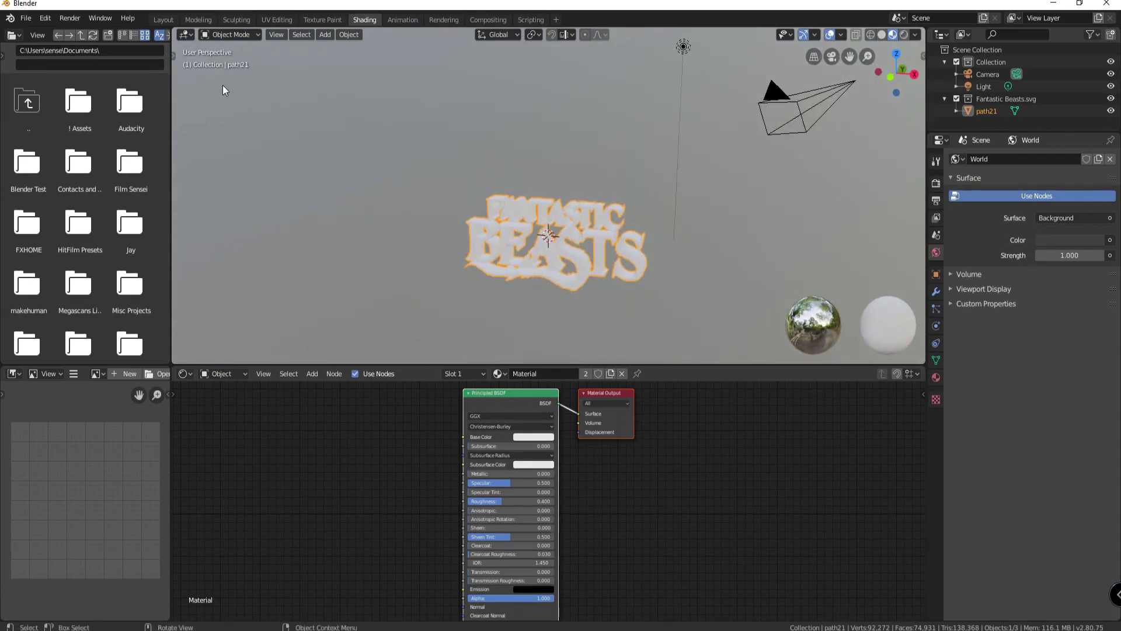
click(27, 20)
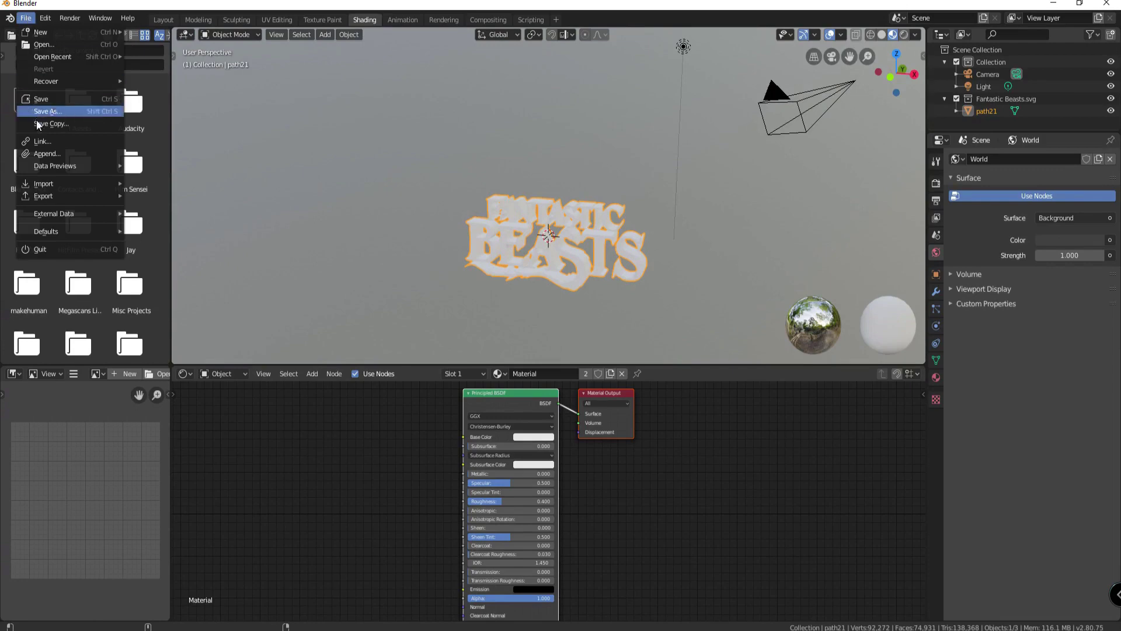
- Export the logo as a Wavefront OBJ file named Fantastic Beasts.obj
mouse_move(44, 197)
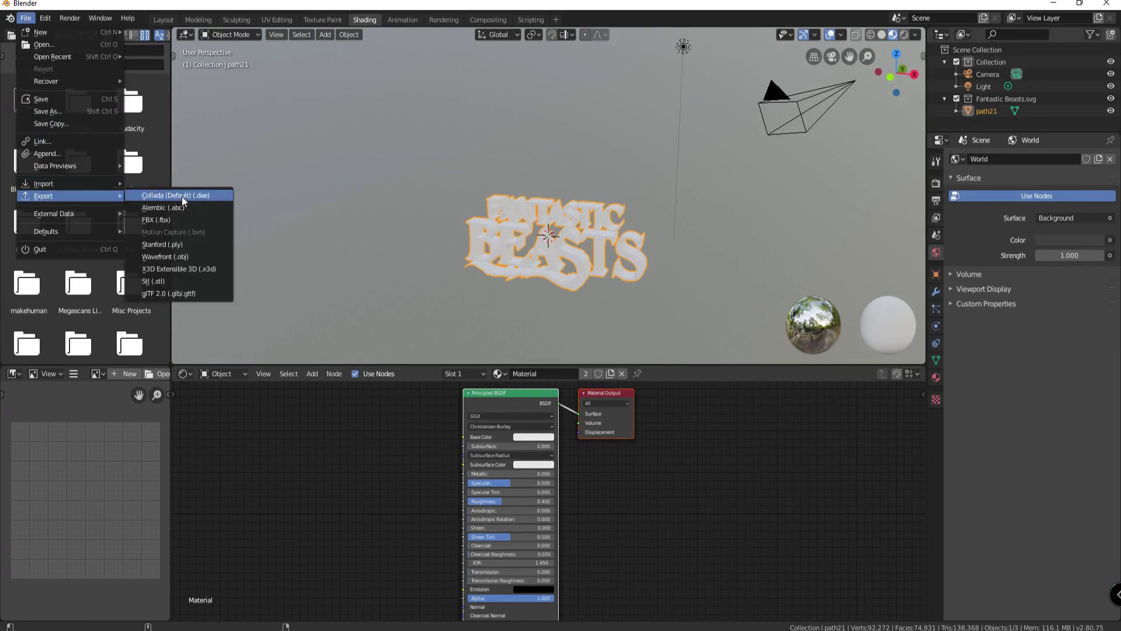
click(199, 258)
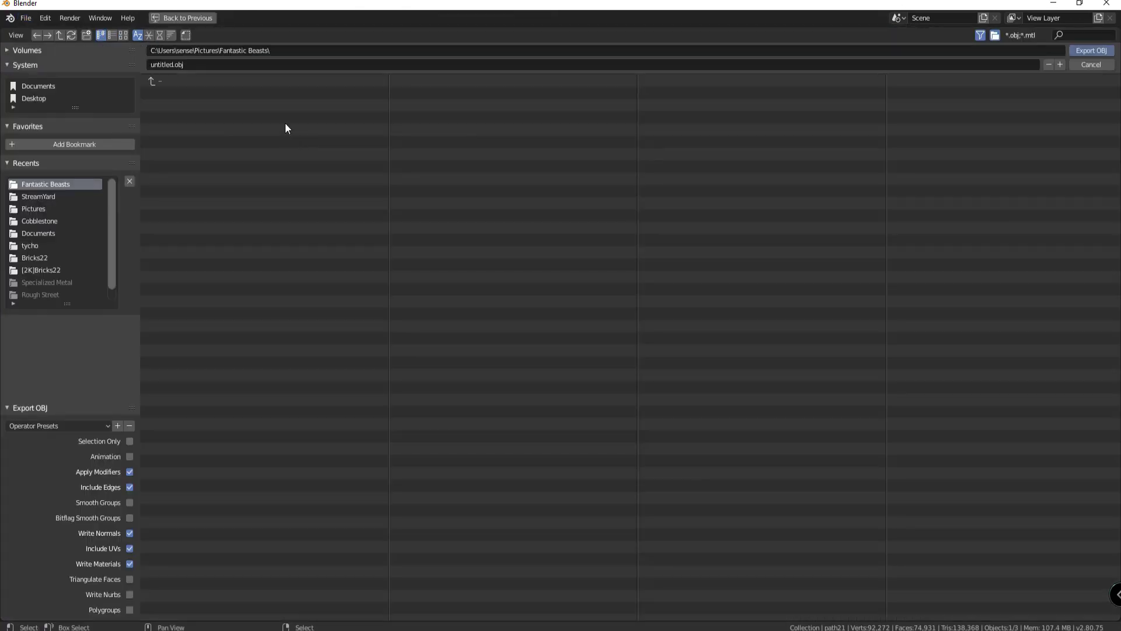
click(226, 66)
text(Fan)
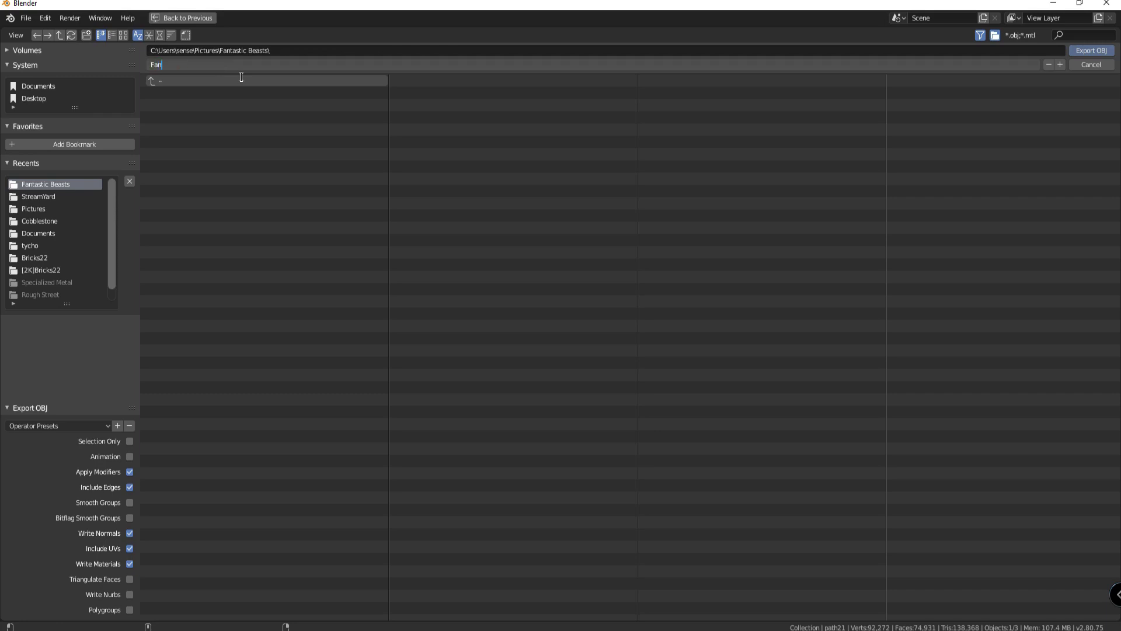
text(tastic Beasts)
click(1090, 54)
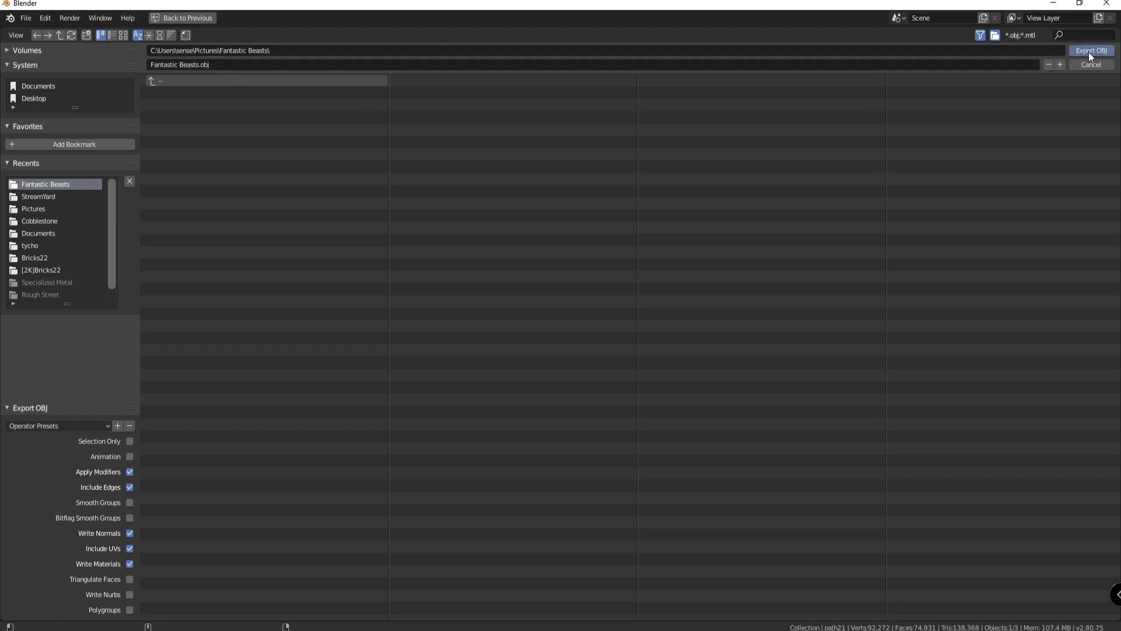
click(1090, 53)
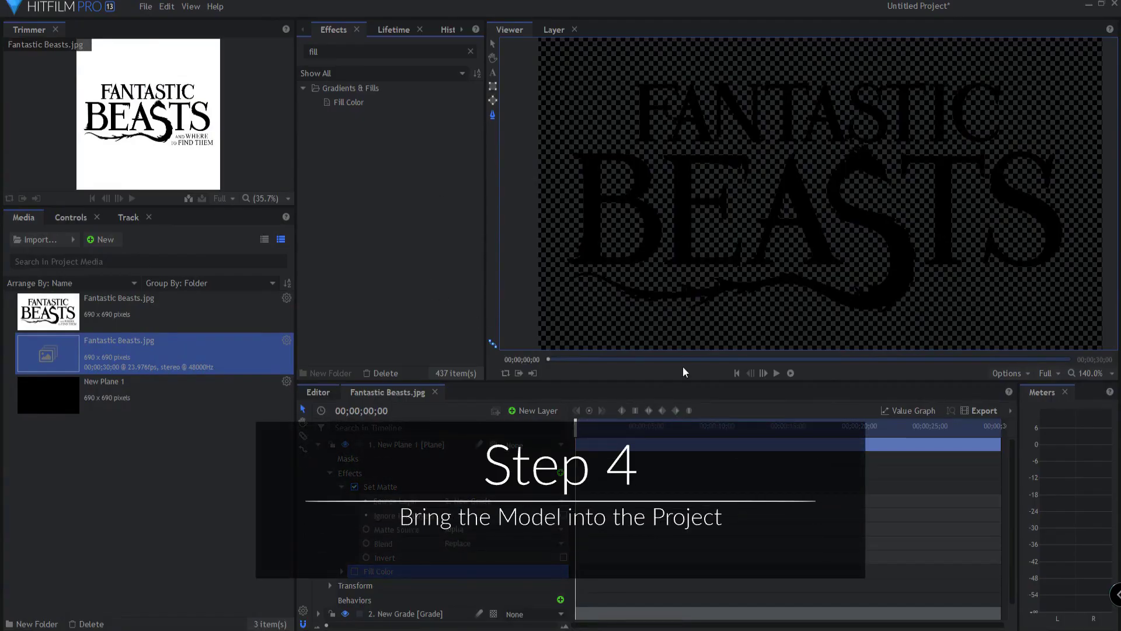
- Import Fantastic Beasts.obj as a 3D Model and rotate its preview to an angled view
click(74, 241)
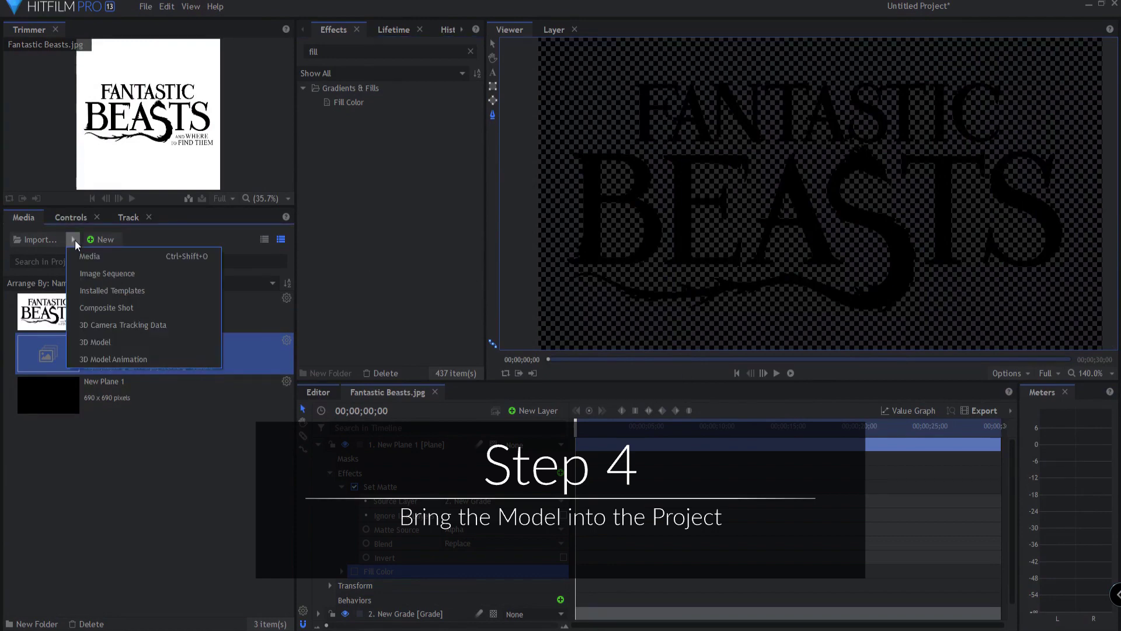
click(108, 343)
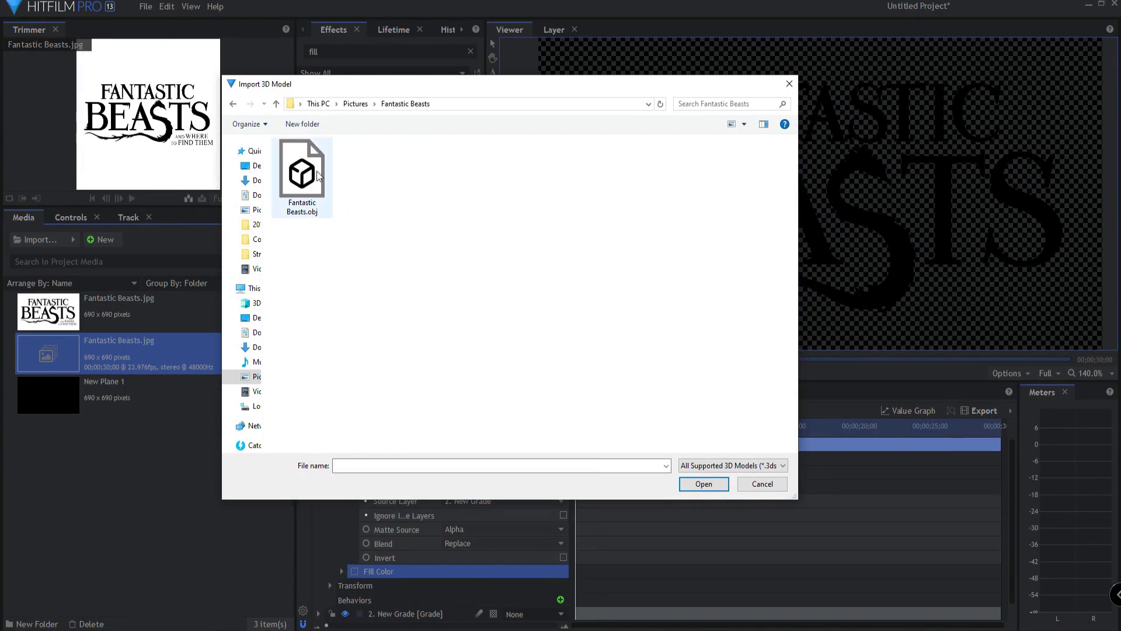
click(317, 175)
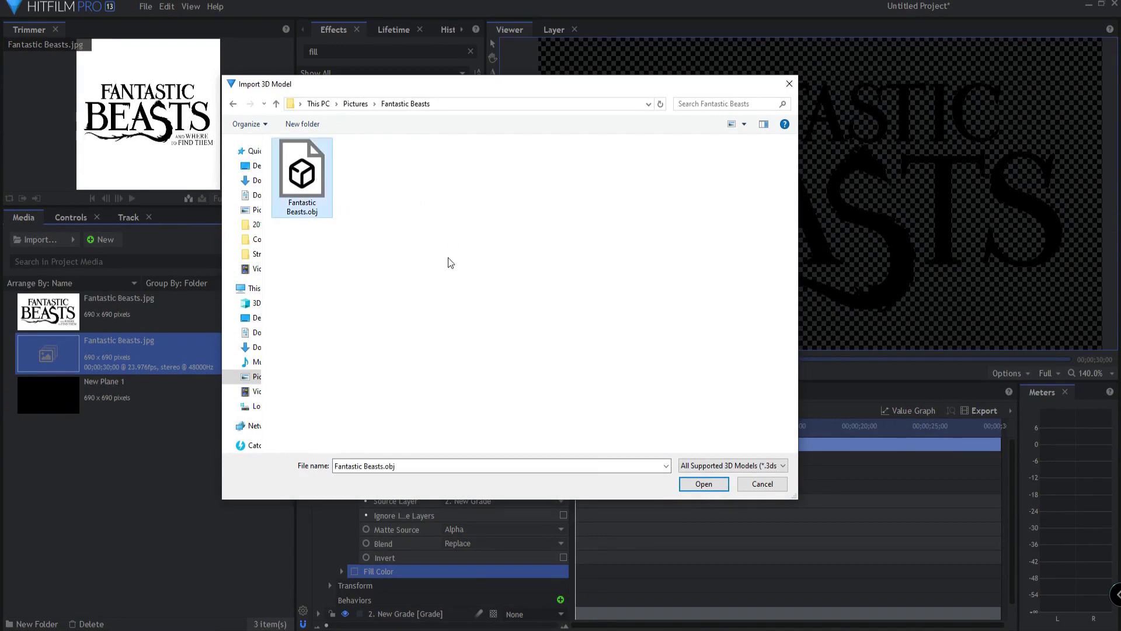
click(703, 485)
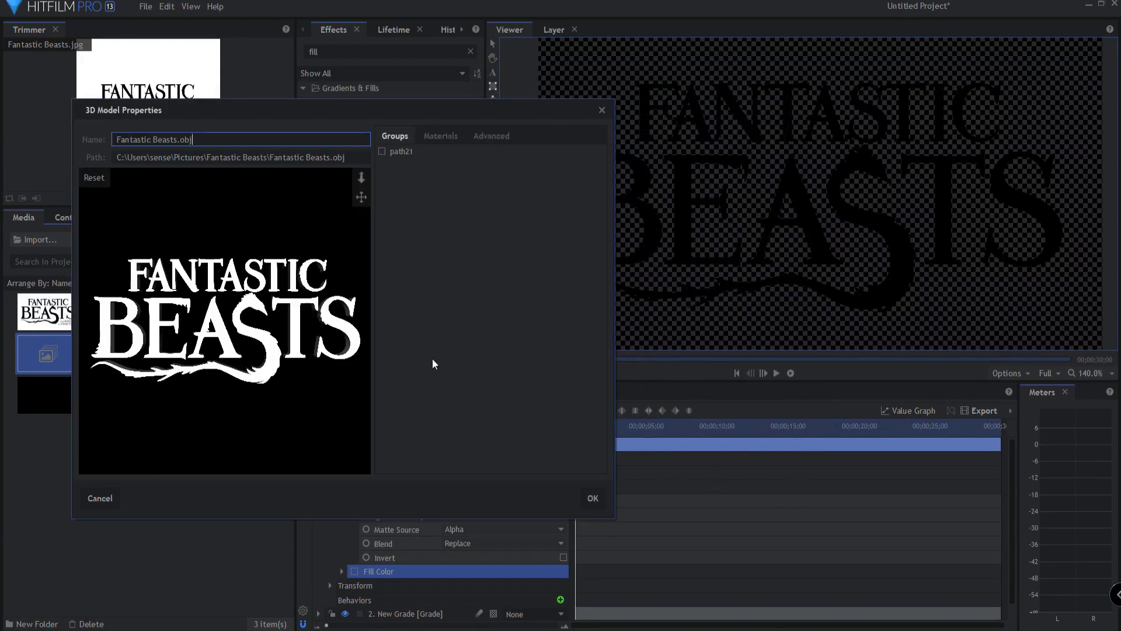
drag(204, 337, 234, 355)
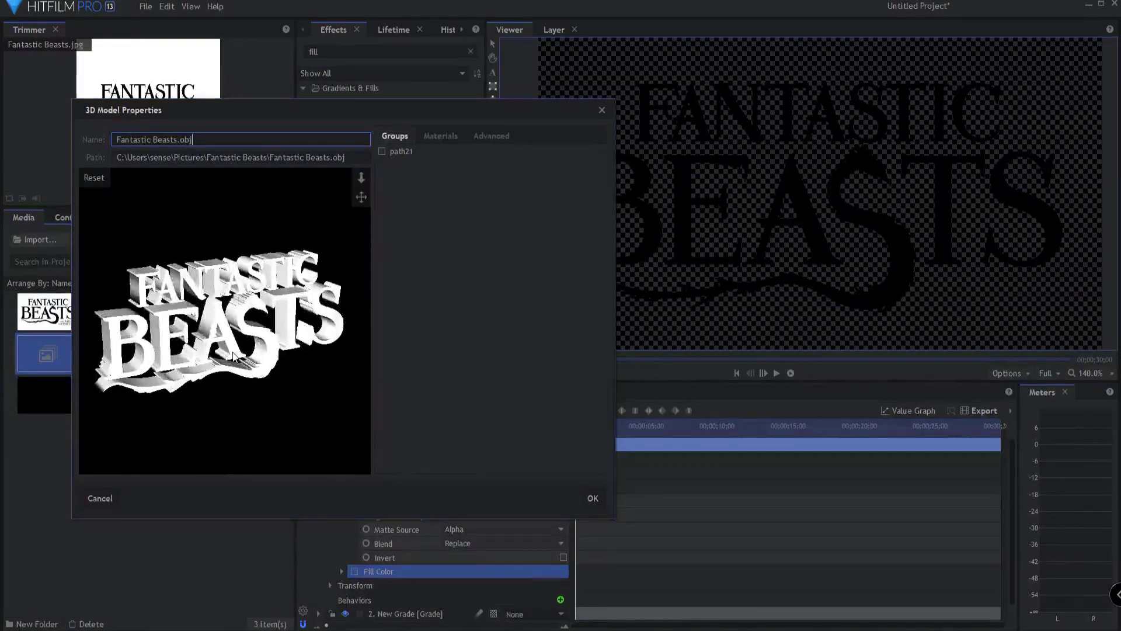
click(434, 140)
- Give the model material bump depth 26, Cook-Torrance shading and planar reflections, then import it
click(382, 175)
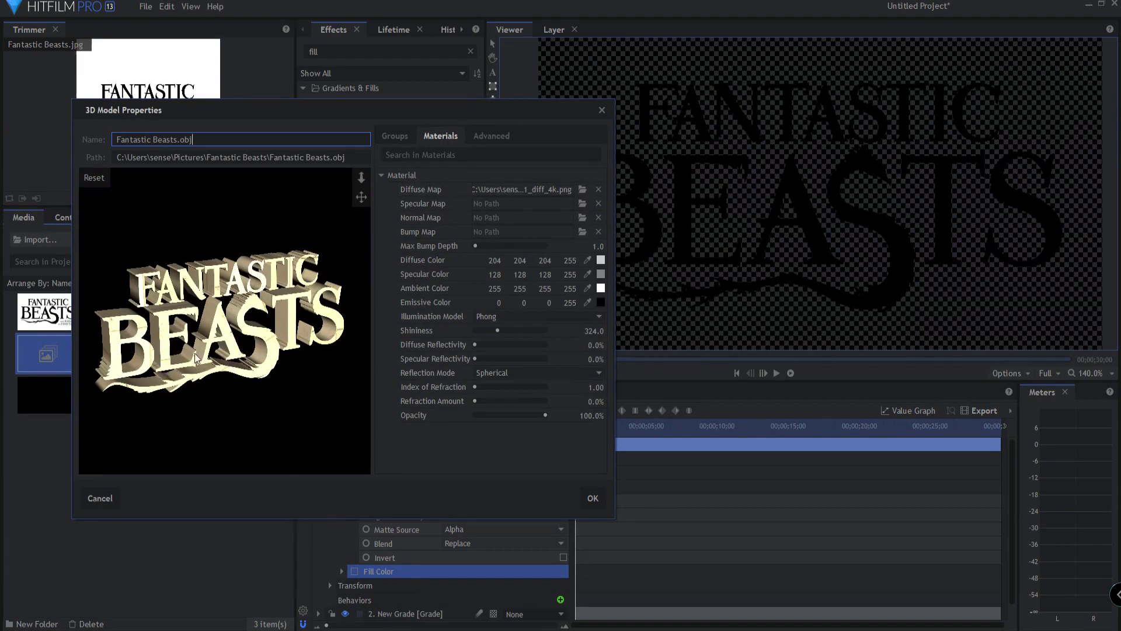
mouse_move(197, 357)
mouse_down()
mouse_move(268, 356)
mouse_move(201, 361)
mouse_up()
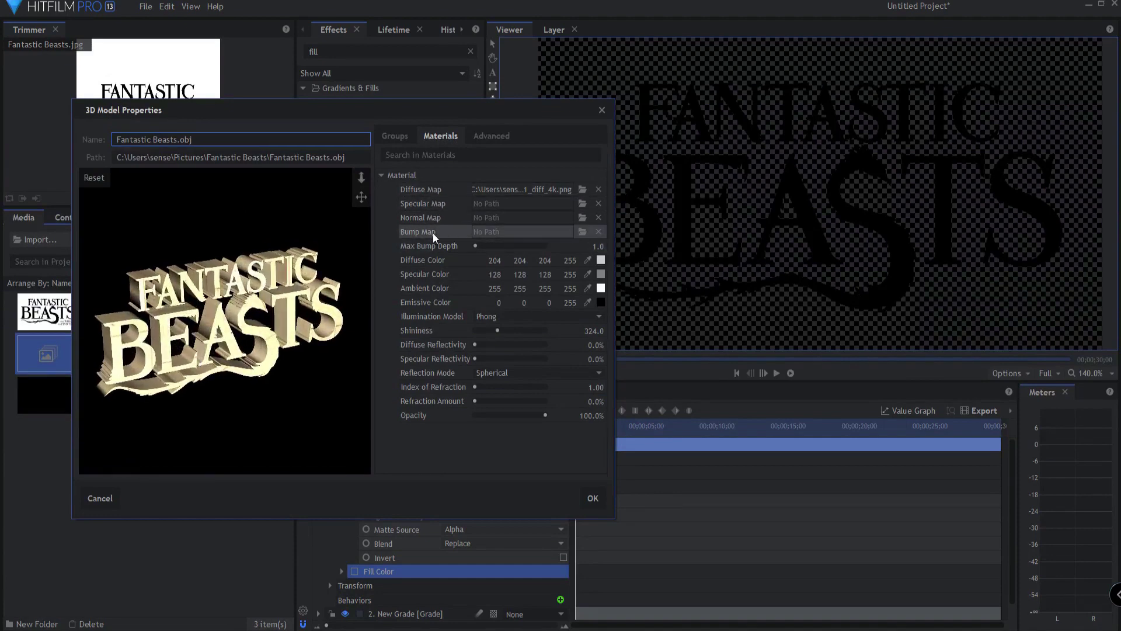
click(490, 246)
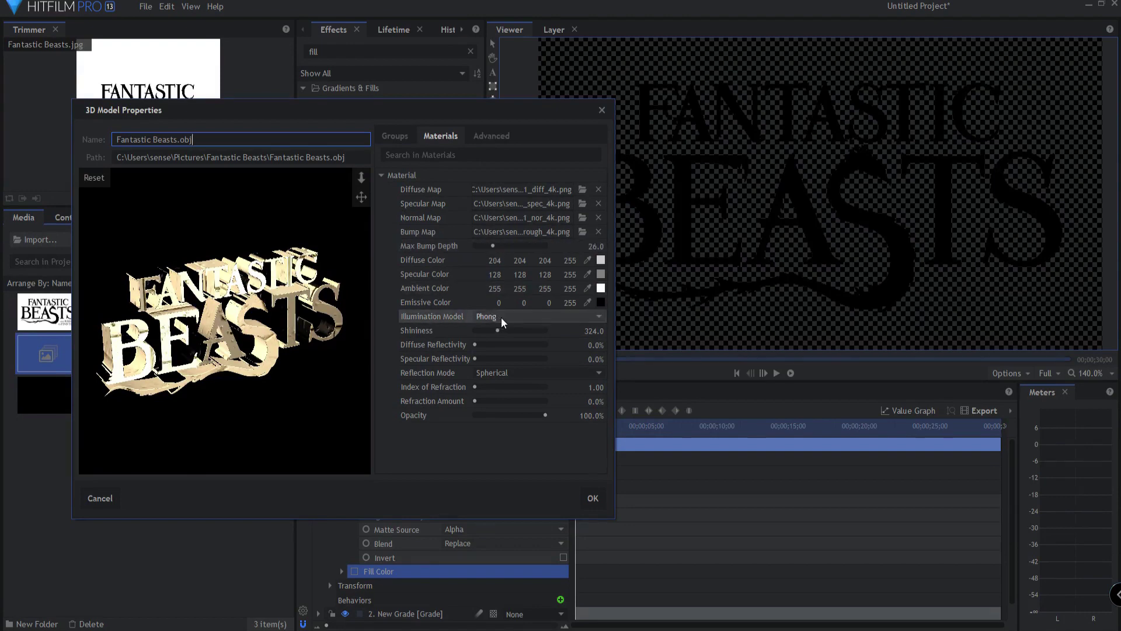
click(502, 322)
click(499, 356)
click(498, 401)
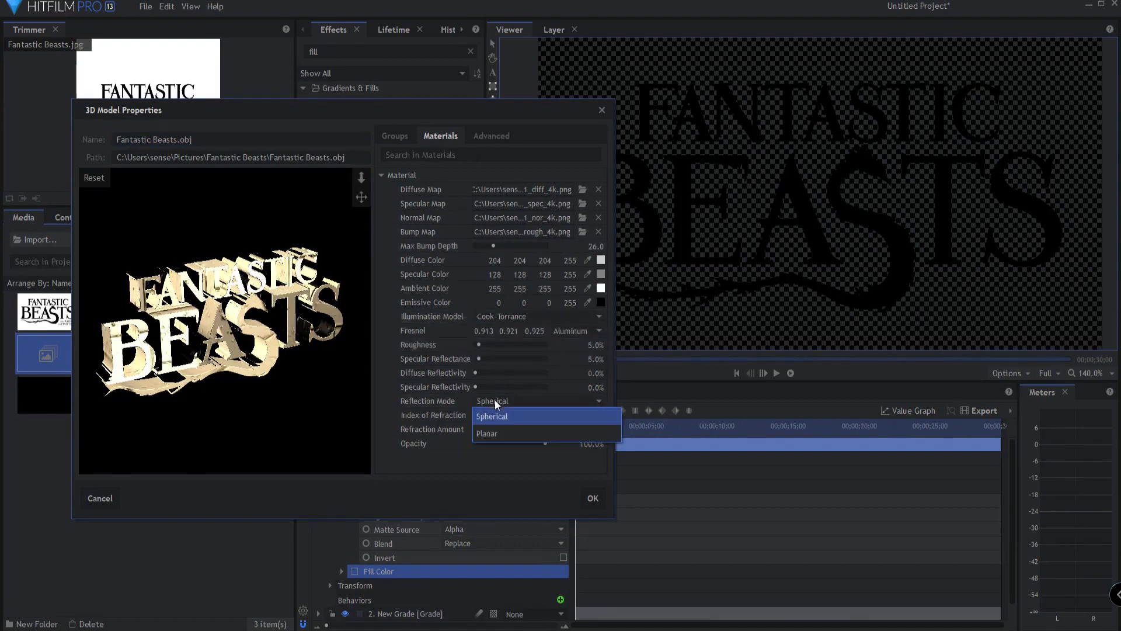
click(496, 434)
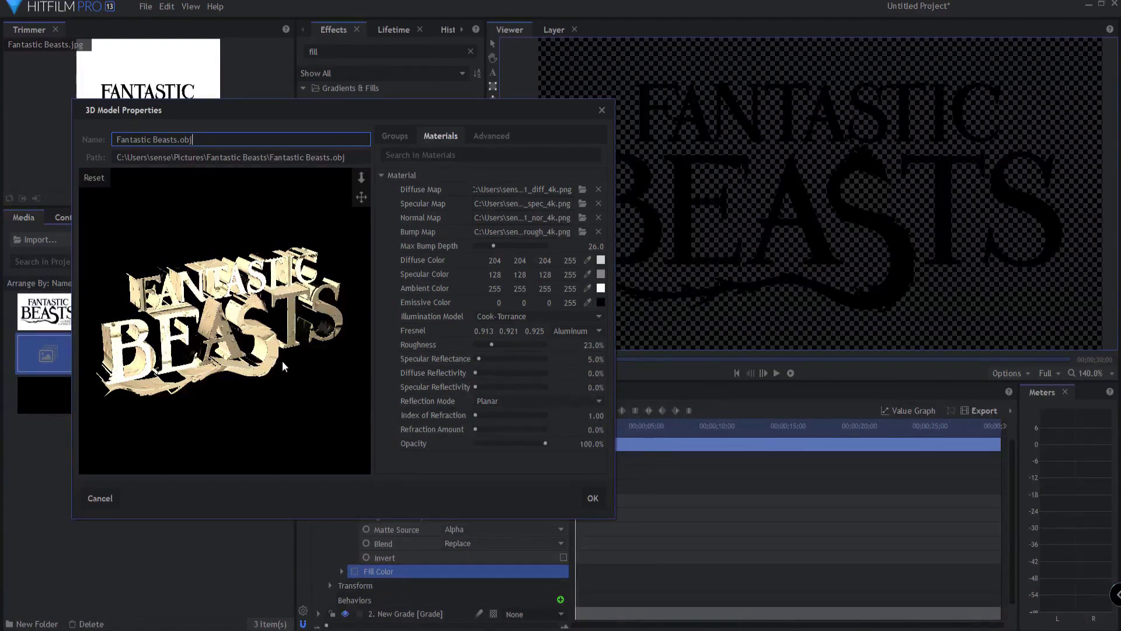
click(593, 498)
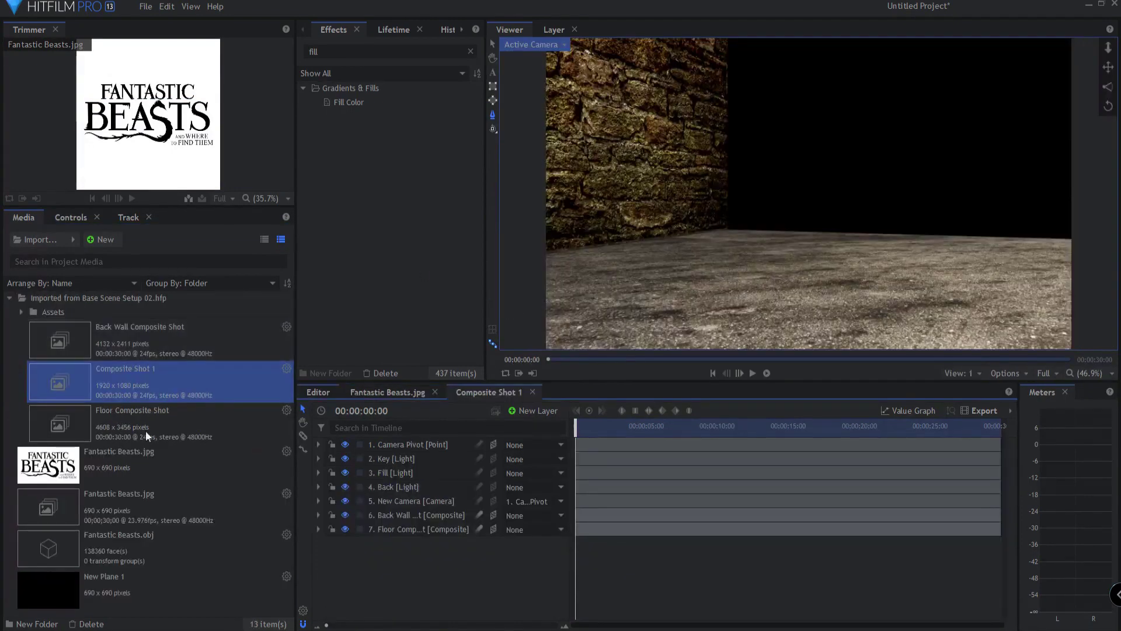
- Drag Fantastic Beasts.obj onto the Composite Shot 1 timeline in front of the brick wall
drag(85, 506, 416, 505)
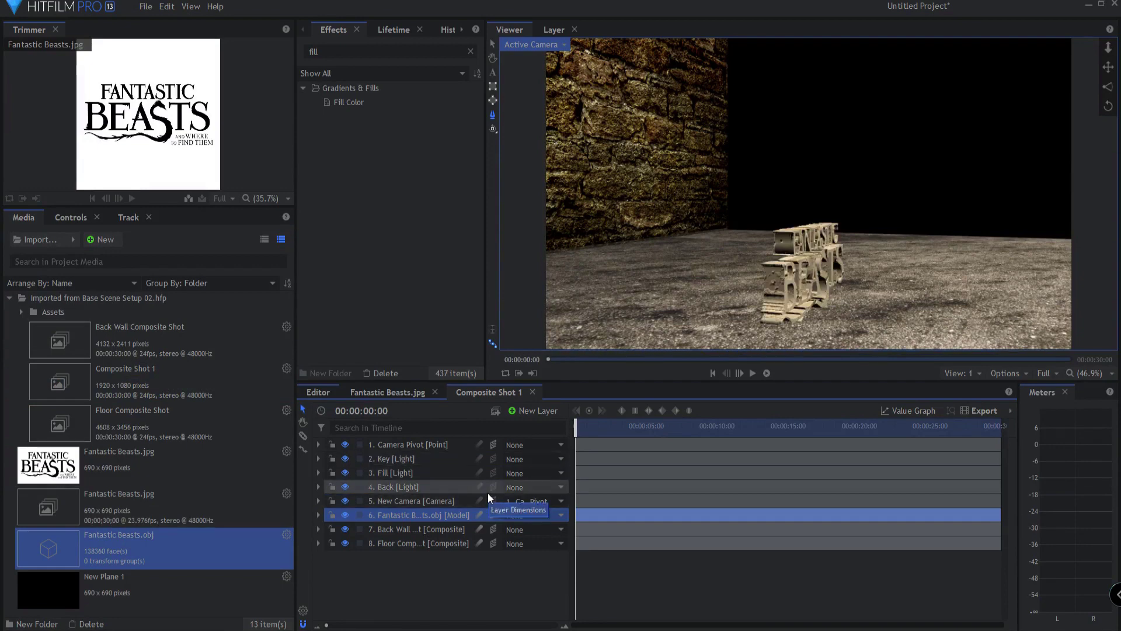
click(492, 116)
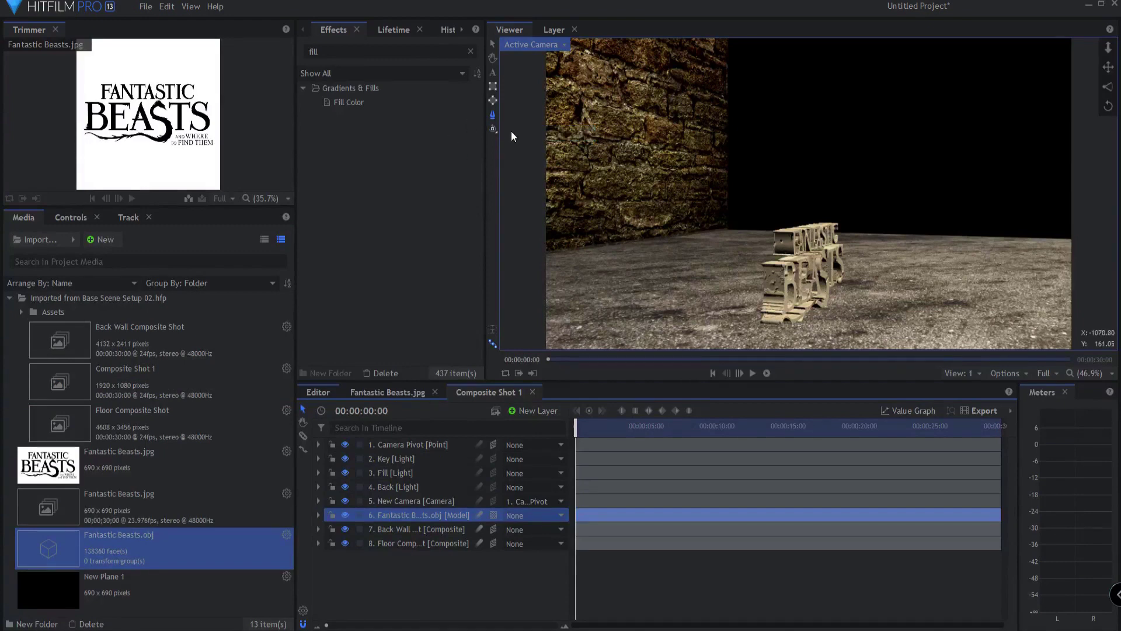
- Switch the viewer to Front and raise the Fantastic Beasts model in front of the wall
click(524, 43)
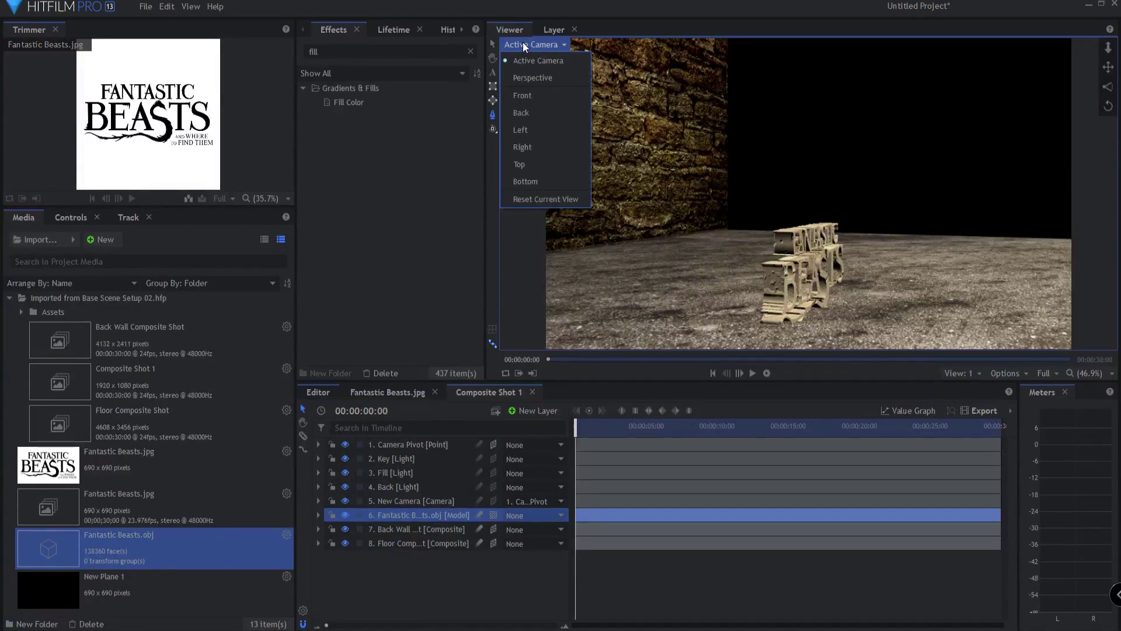
click(524, 94)
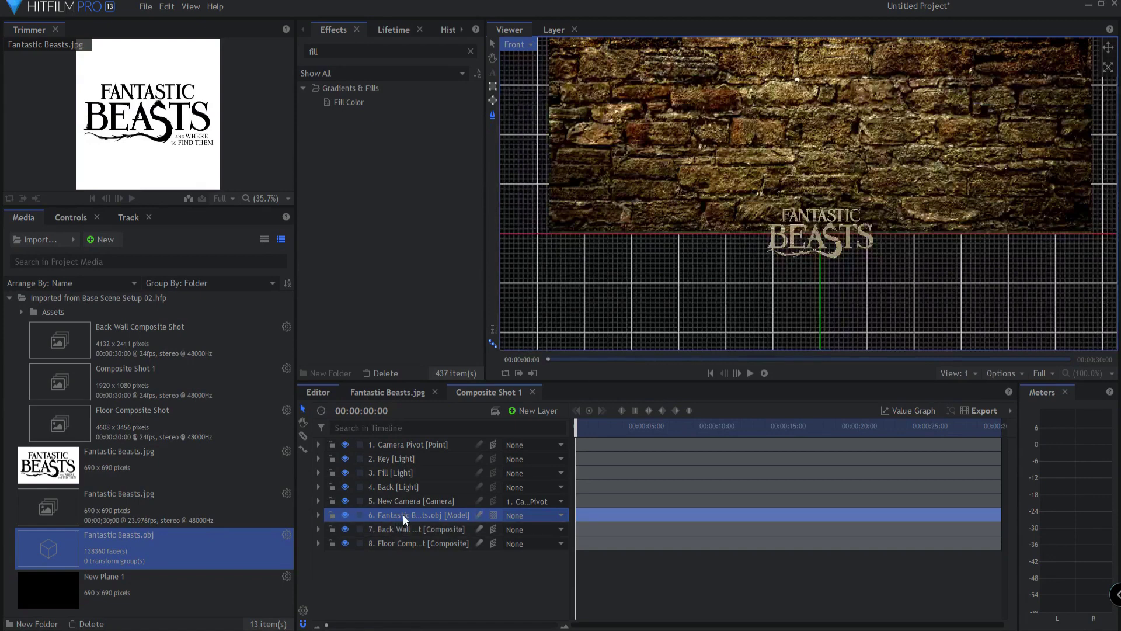
click(493, 45)
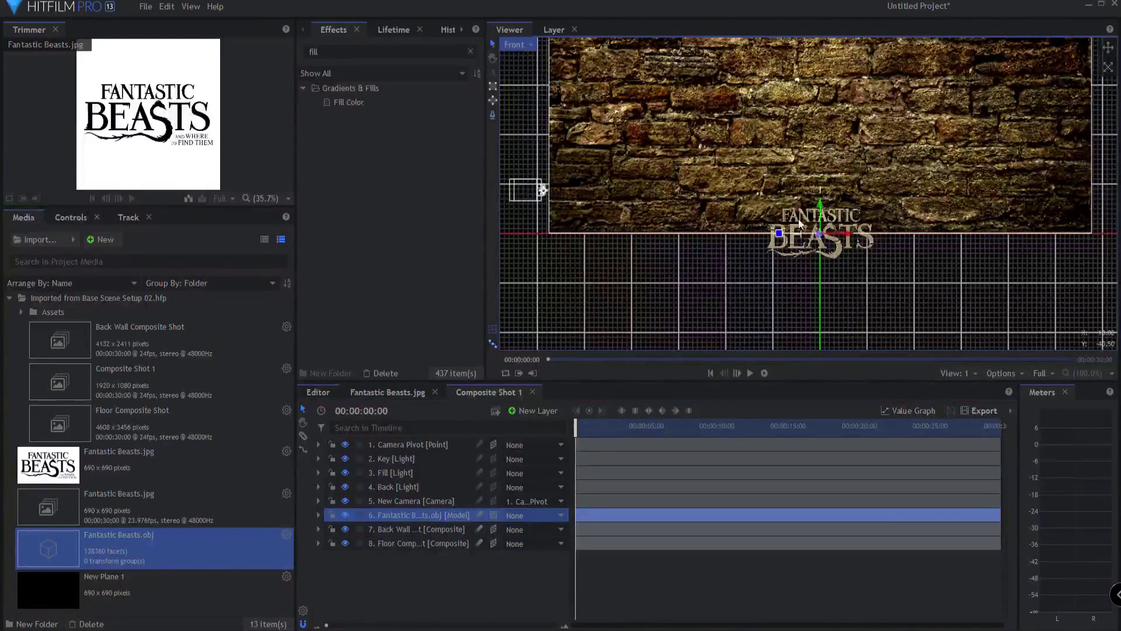
drag(821, 211, 828, 112)
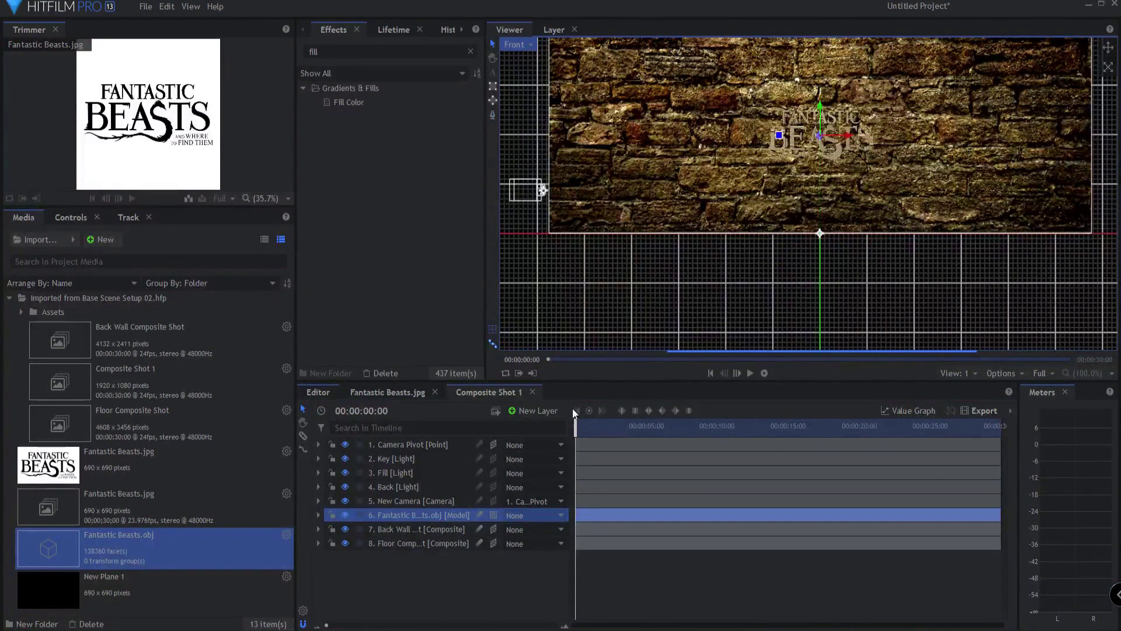
- Scale the model to 147% in World Transform and lower it onto the floor in Active Camera view
click(319, 515)
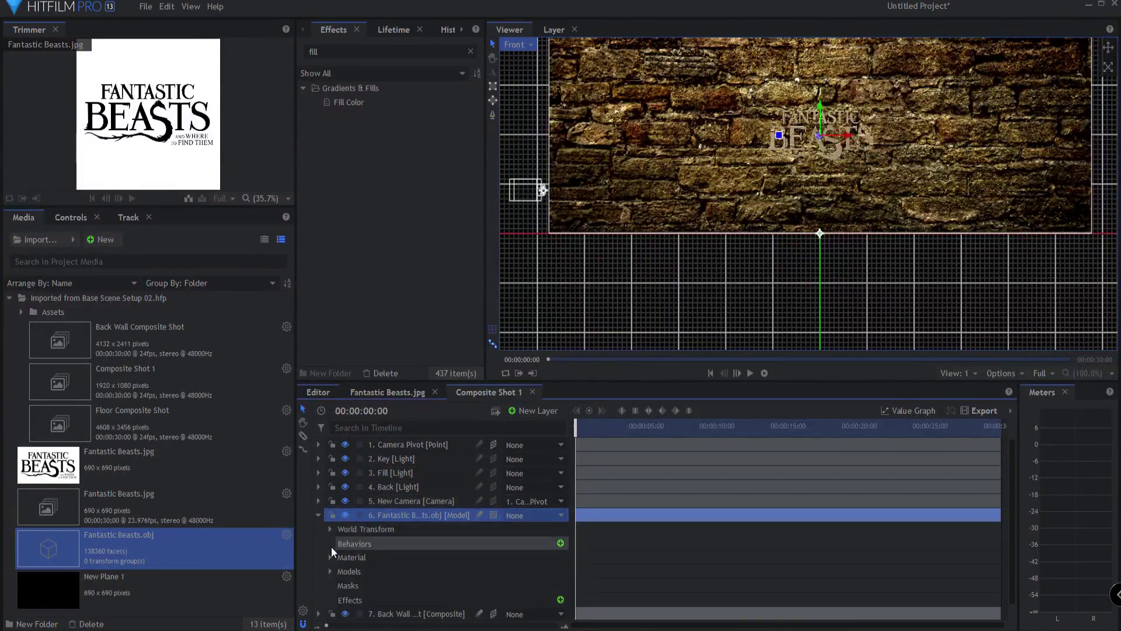
click(330, 529)
click(496, 586)
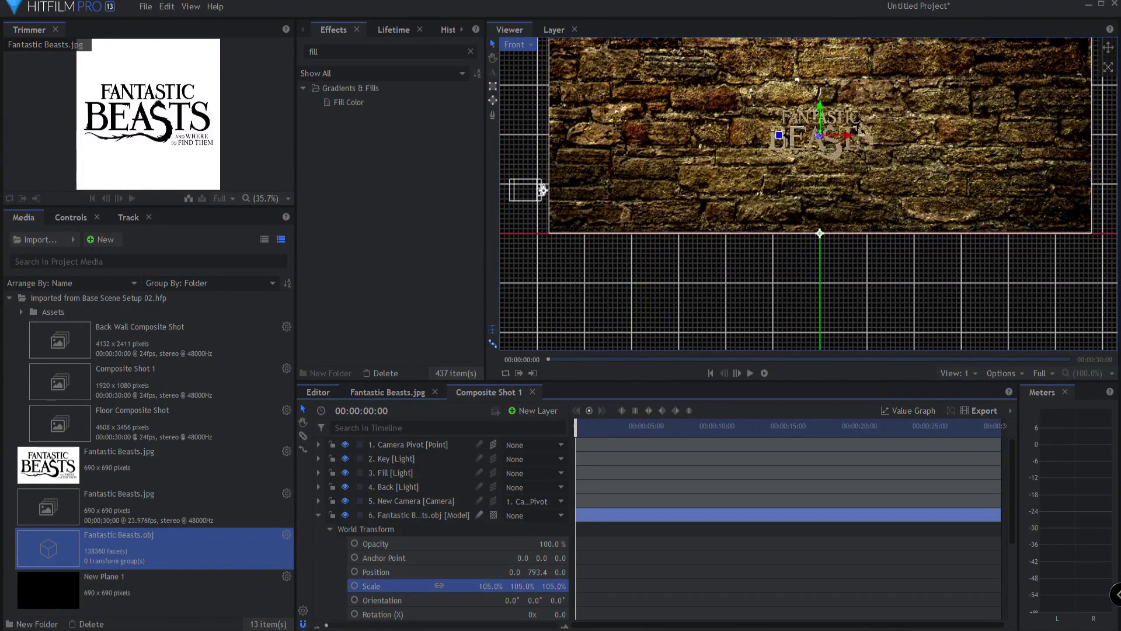
drag(497, 586, 572, 586)
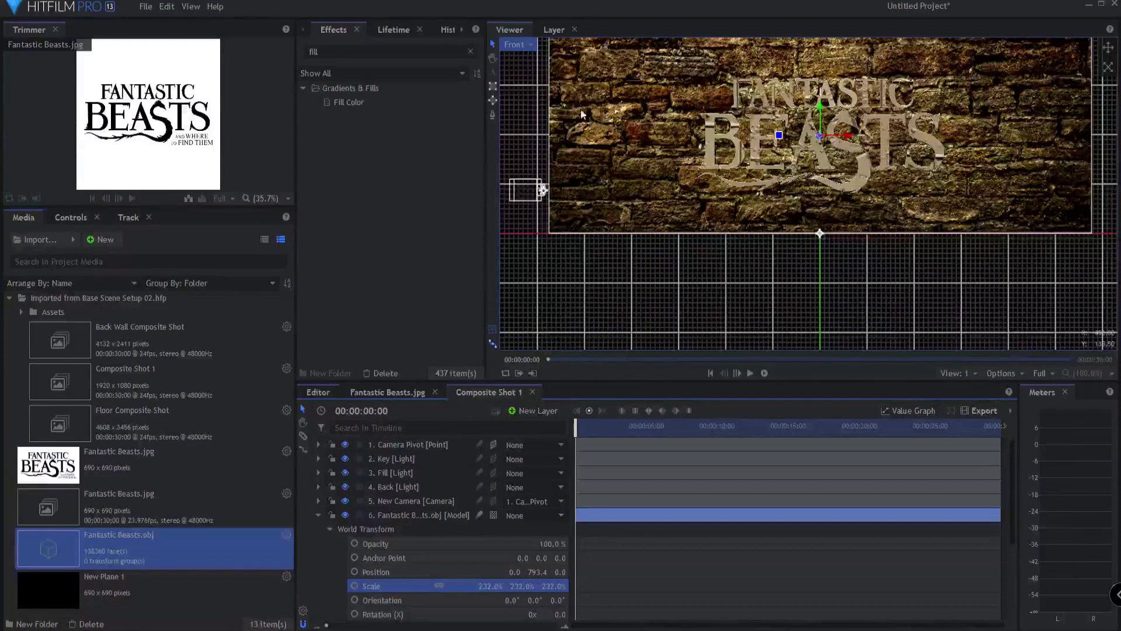
click(517, 45)
click(521, 59)
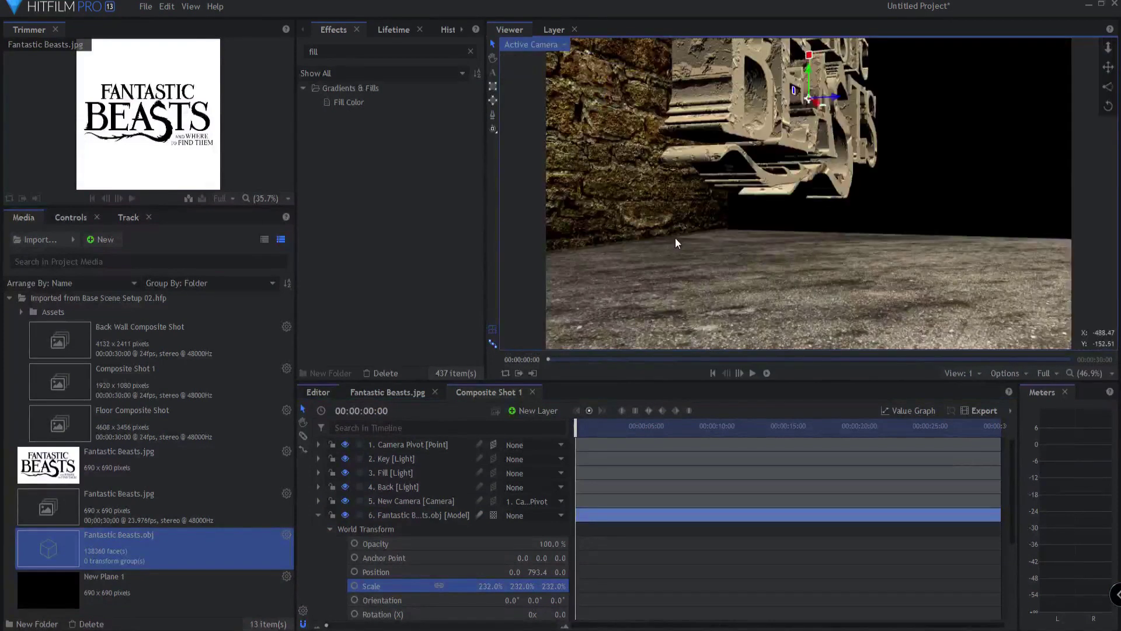
drag(807, 71, 811, 135)
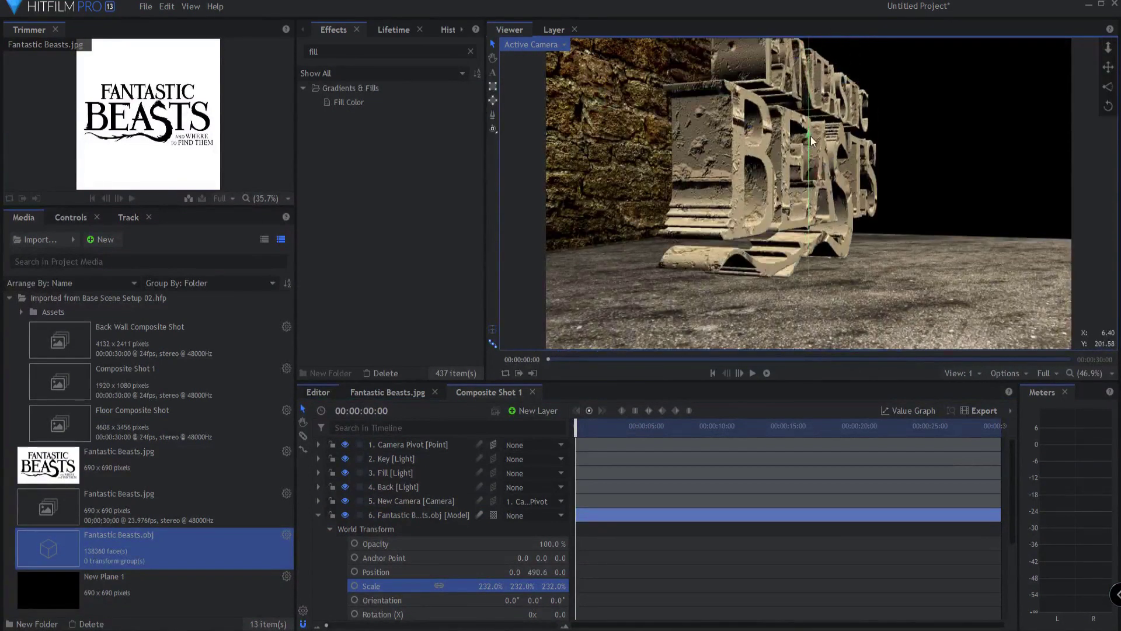
drag(491, 586, 441, 586)
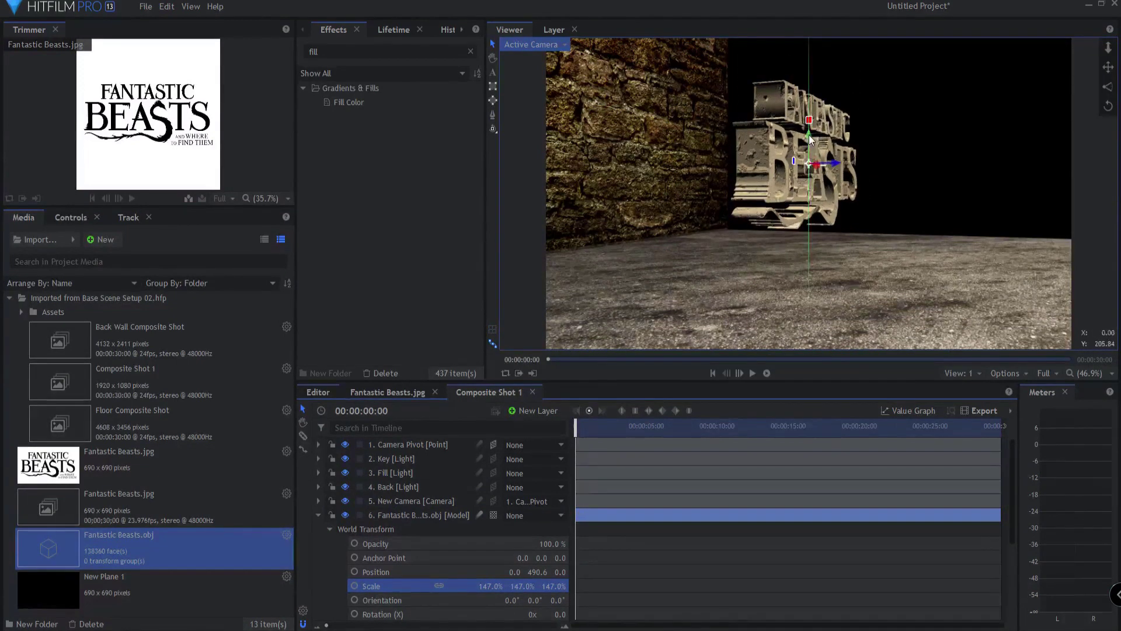
drag(809, 134, 804, 178)
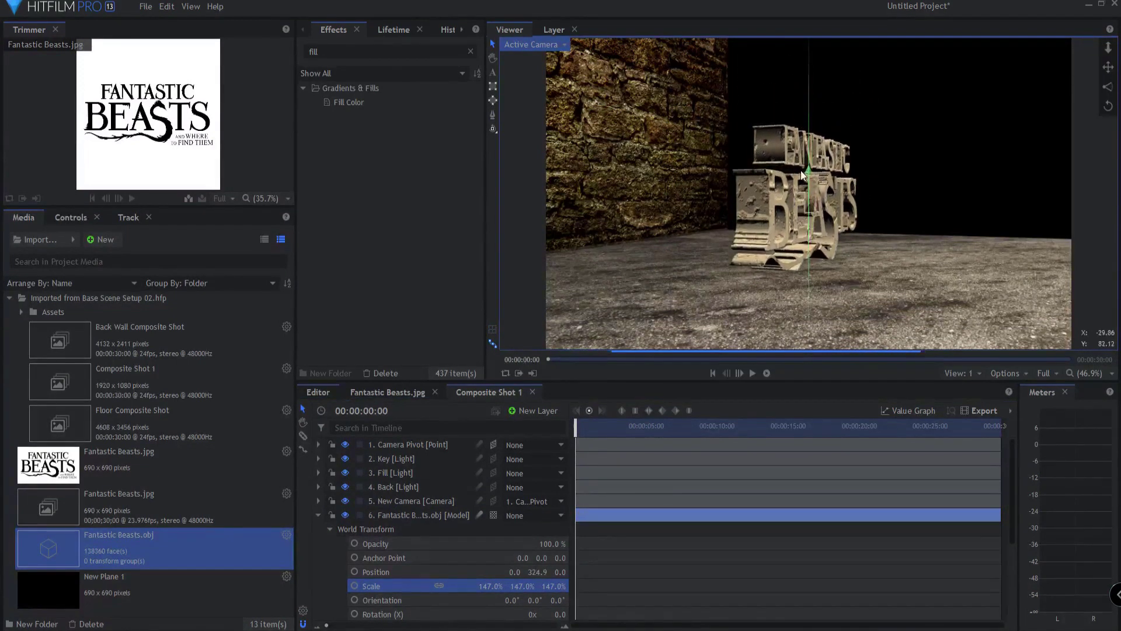
click(330, 529)
- Turn on Casts Shadows and Casts Reflections in the model layer's Material group
click(330, 557)
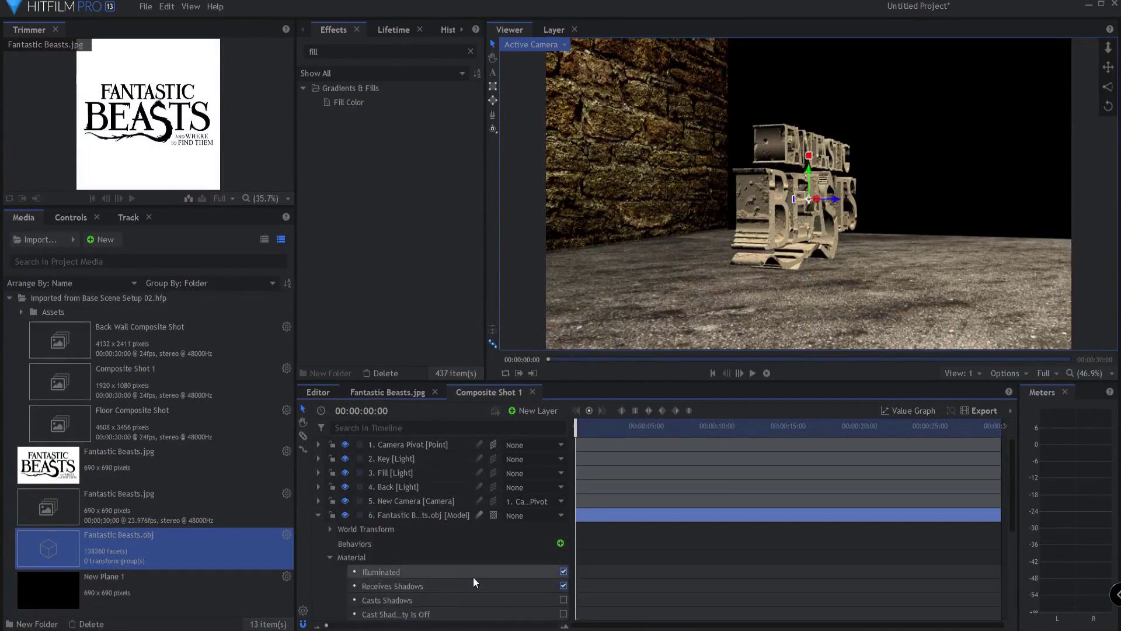
click(563, 600)
scroll(564, 584, down, 3)
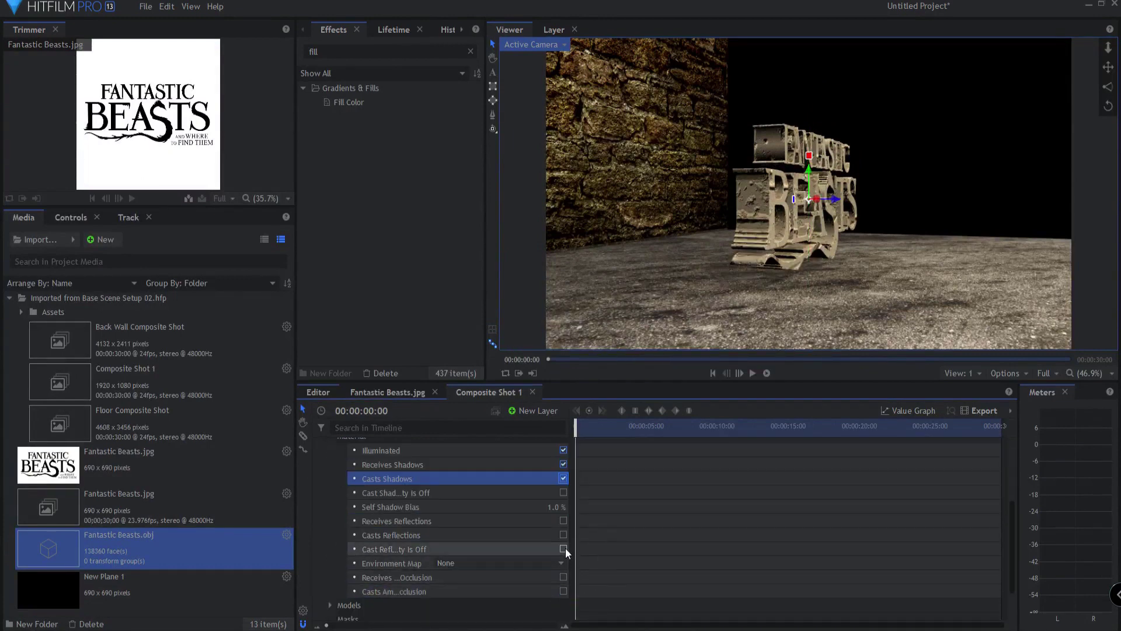
click(564, 535)
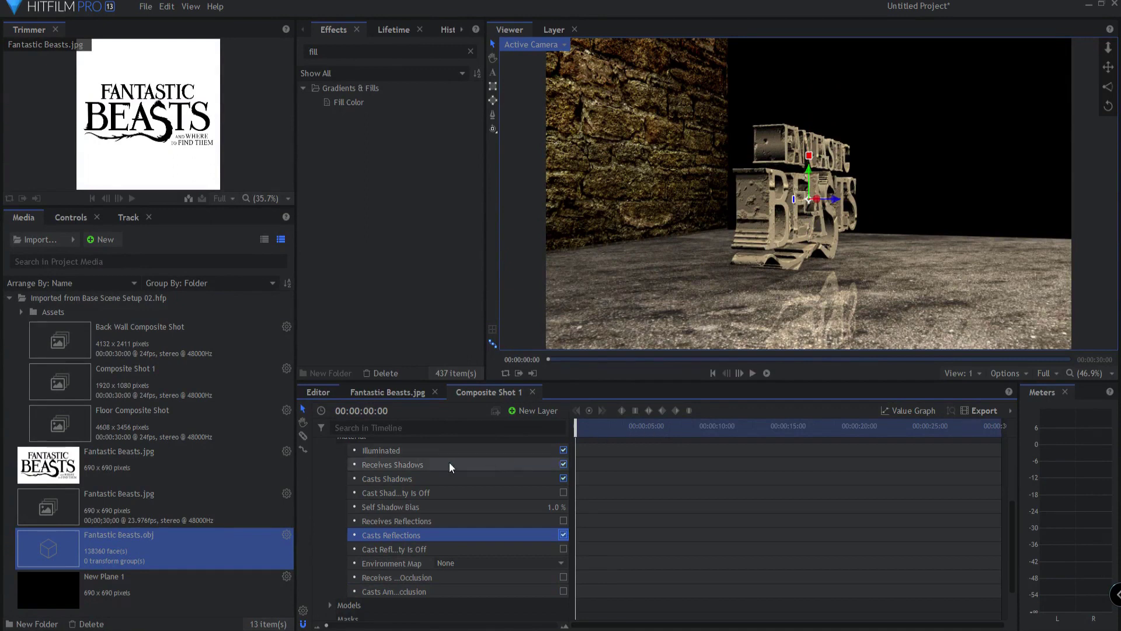
- Play the camera animation to preview the logo's reflection on the stone floor
click(752, 373)
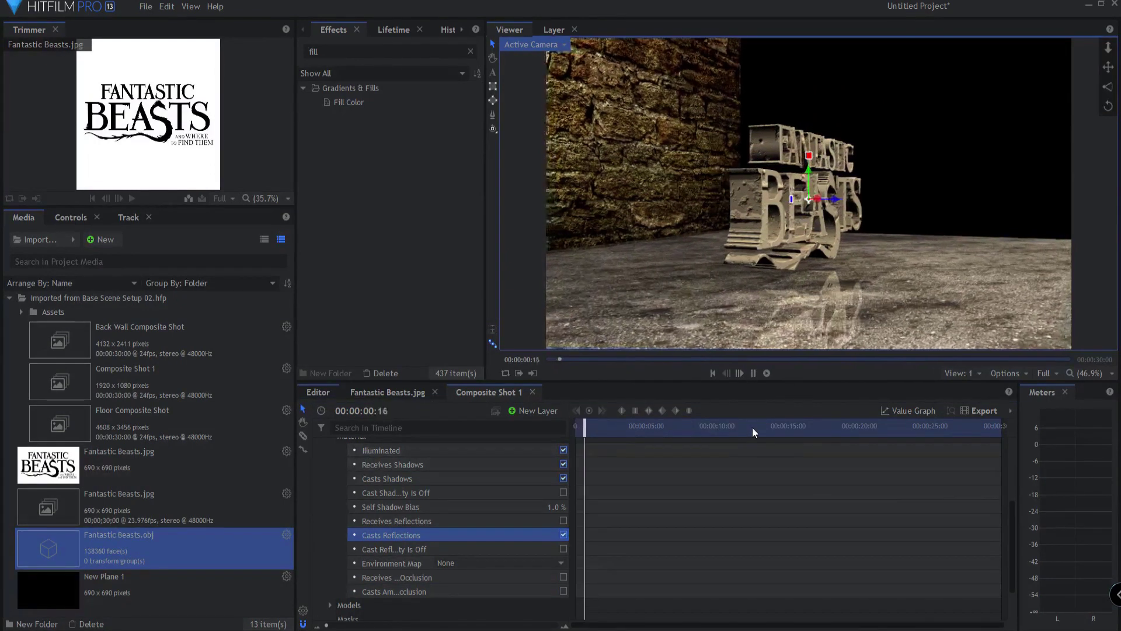
scroll(351, 464, up, 5)
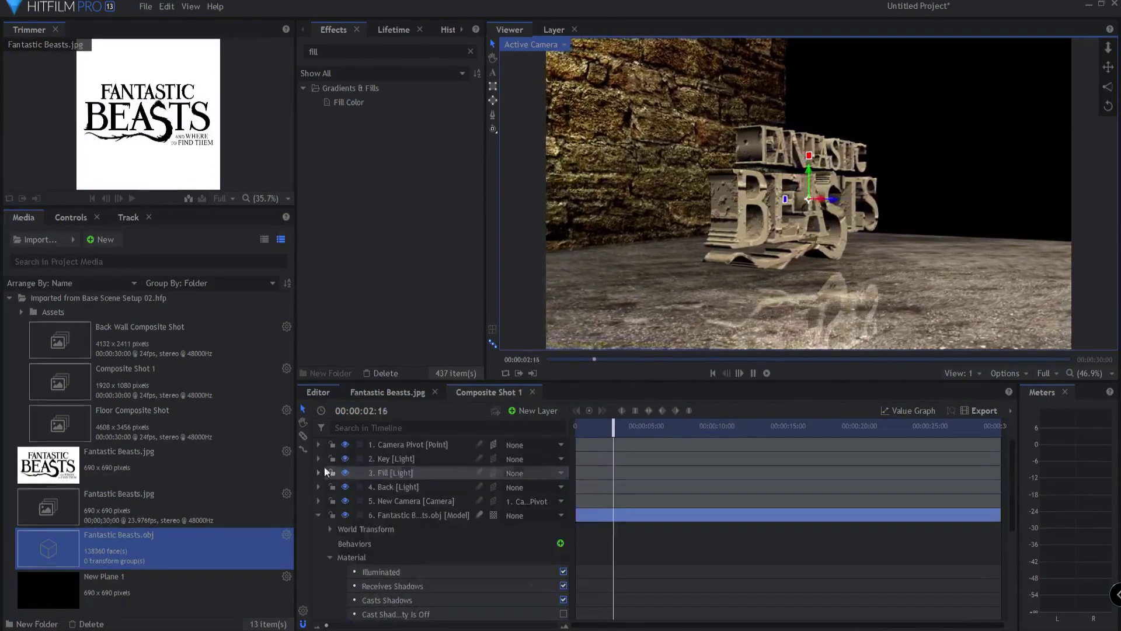
click(317, 515)
key(space)
click(347, 589)
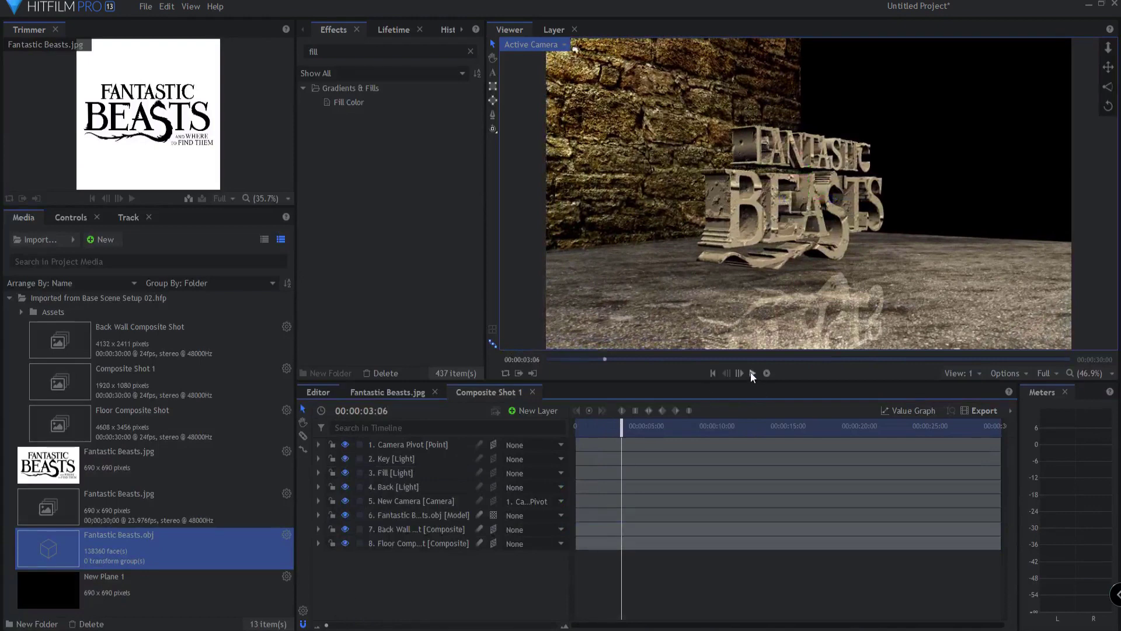
click(753, 372)
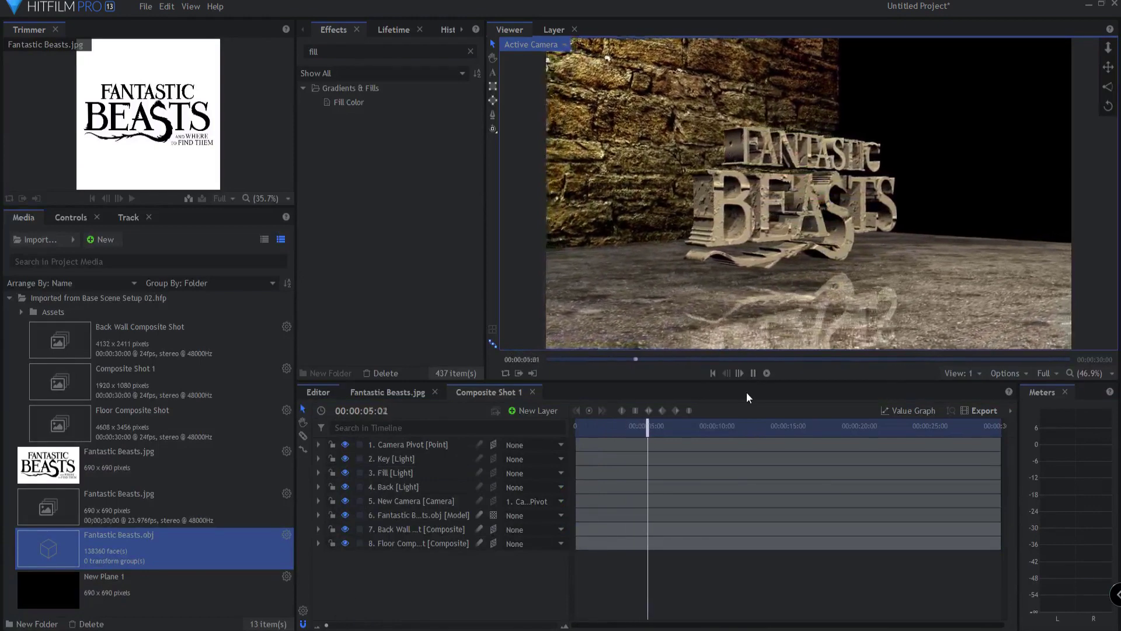